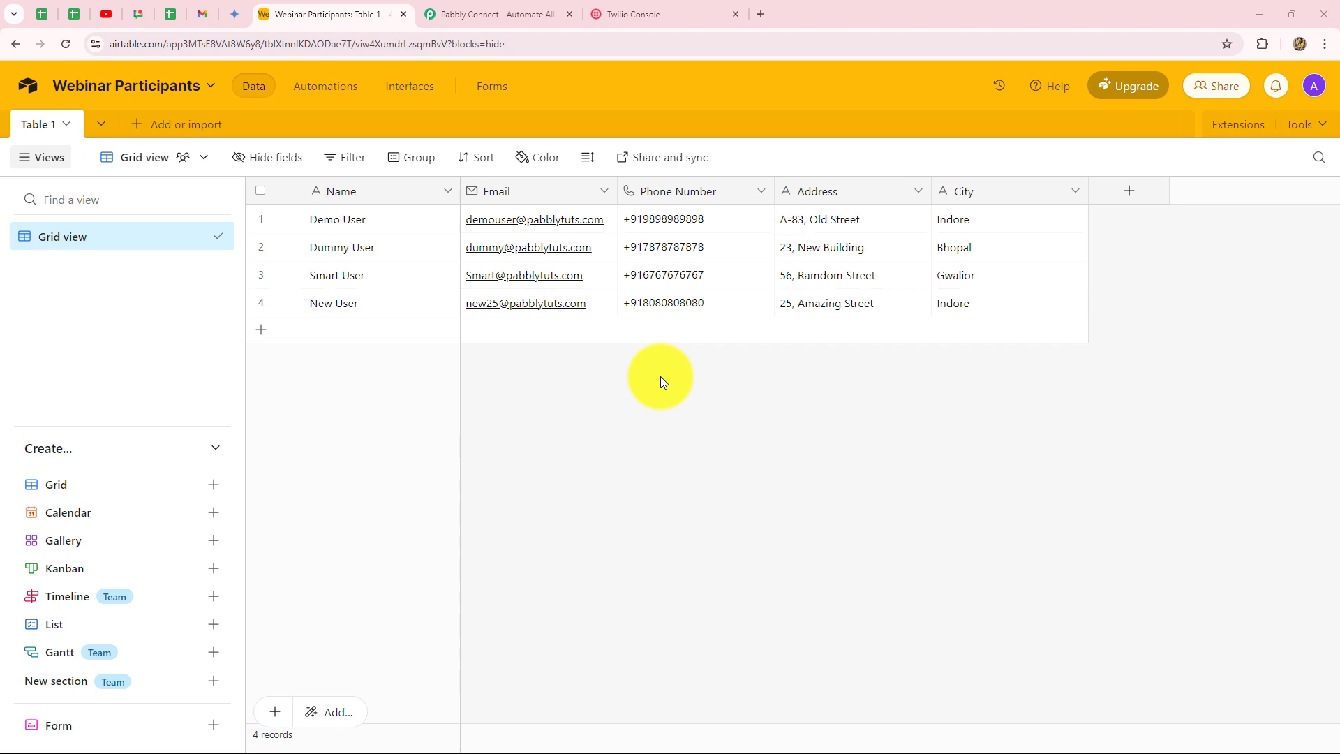
Look over the Twilio console and the Webinar Participants table in Airtable.
left_click(617, 4)
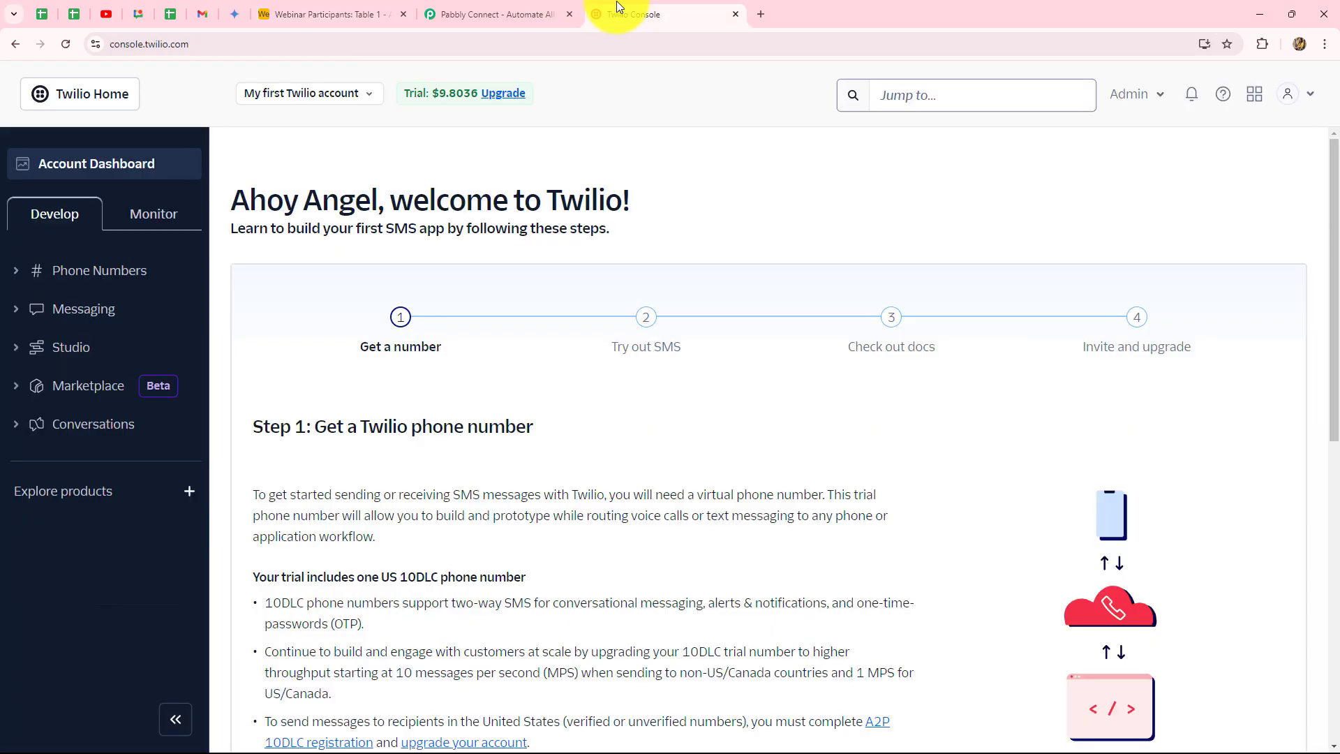
left_click(371, 11)
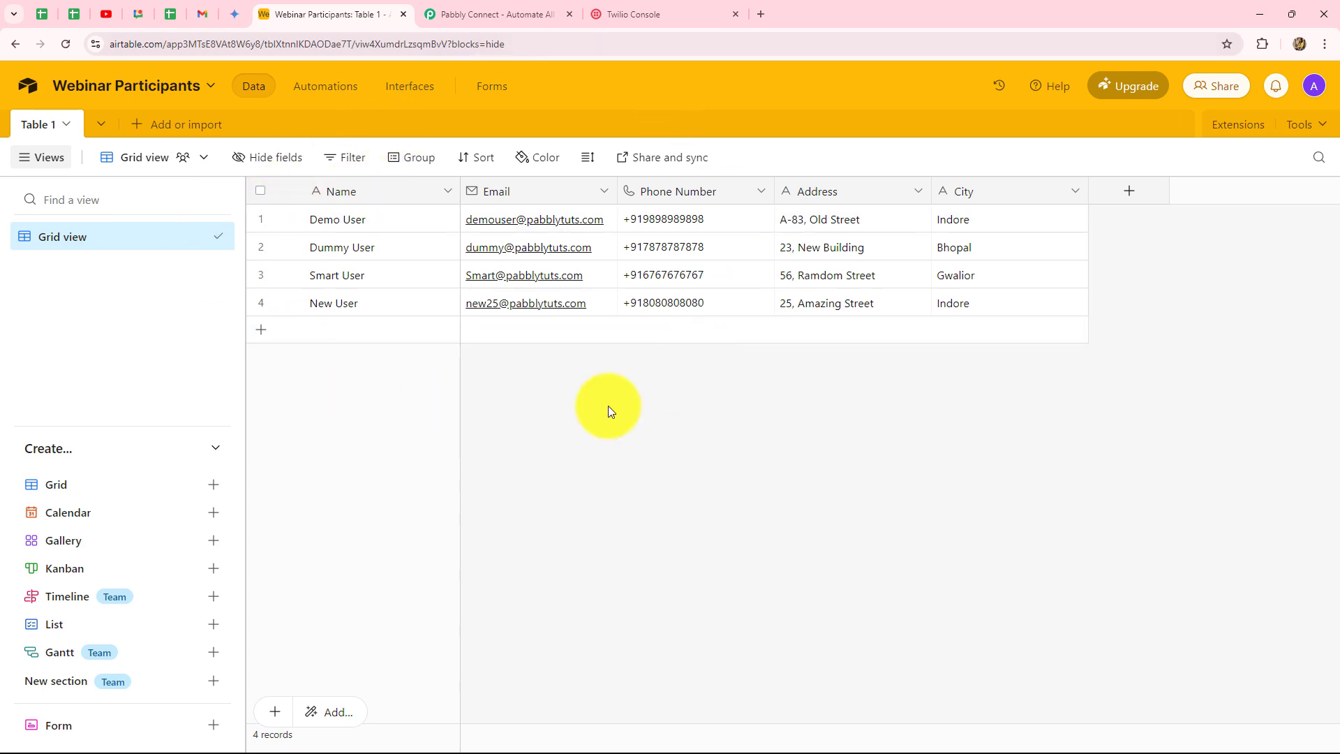
left_click(681, 4)
Switch to the Pabbly Connect website and sign in to the existing account.
left_click(428, 7)
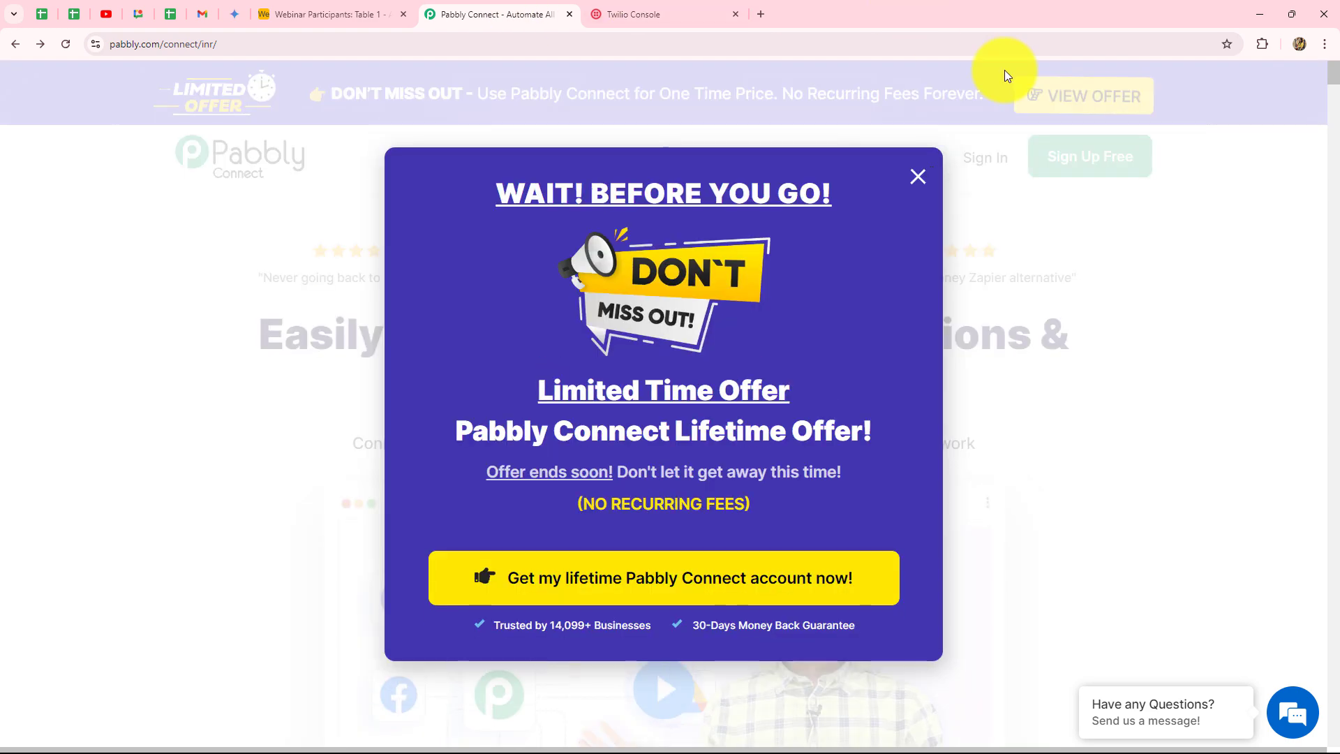
left_click(1026, 169)
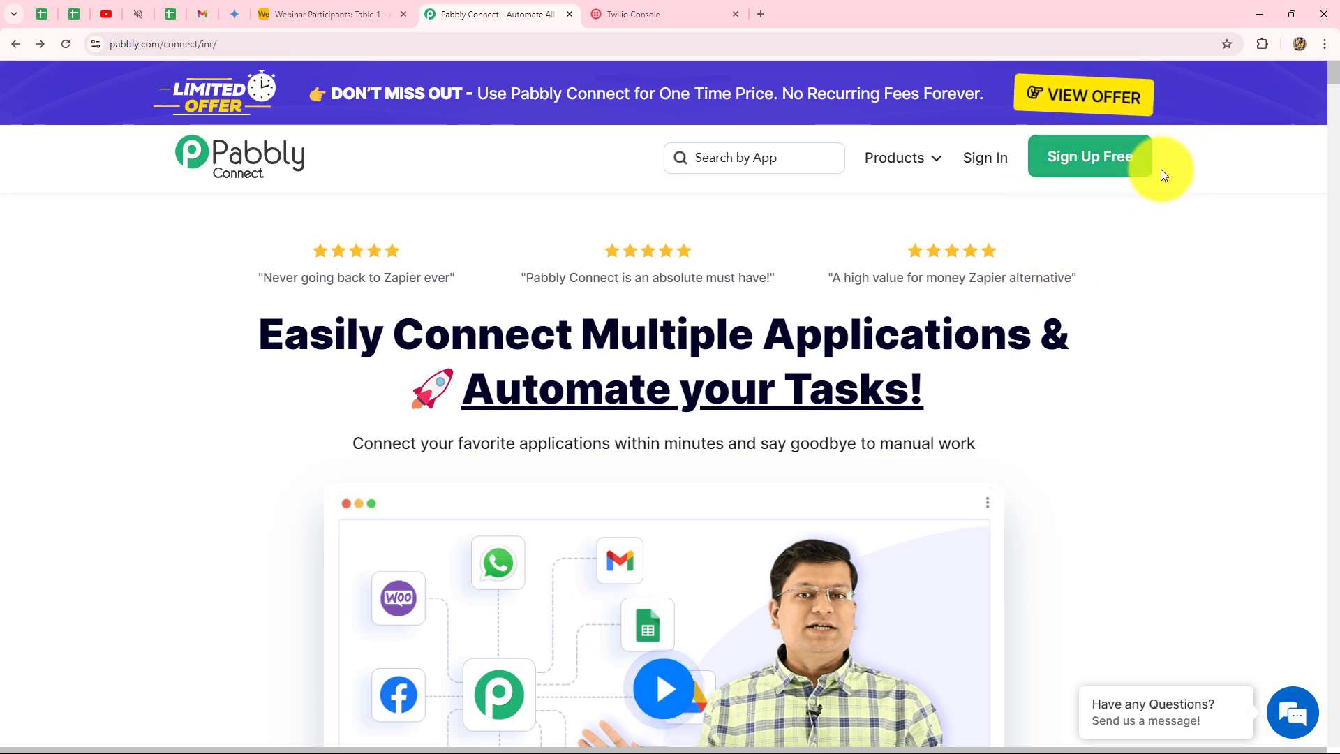
left_click_drag(254, 334, 988, 400)
left_click(1111, 430)
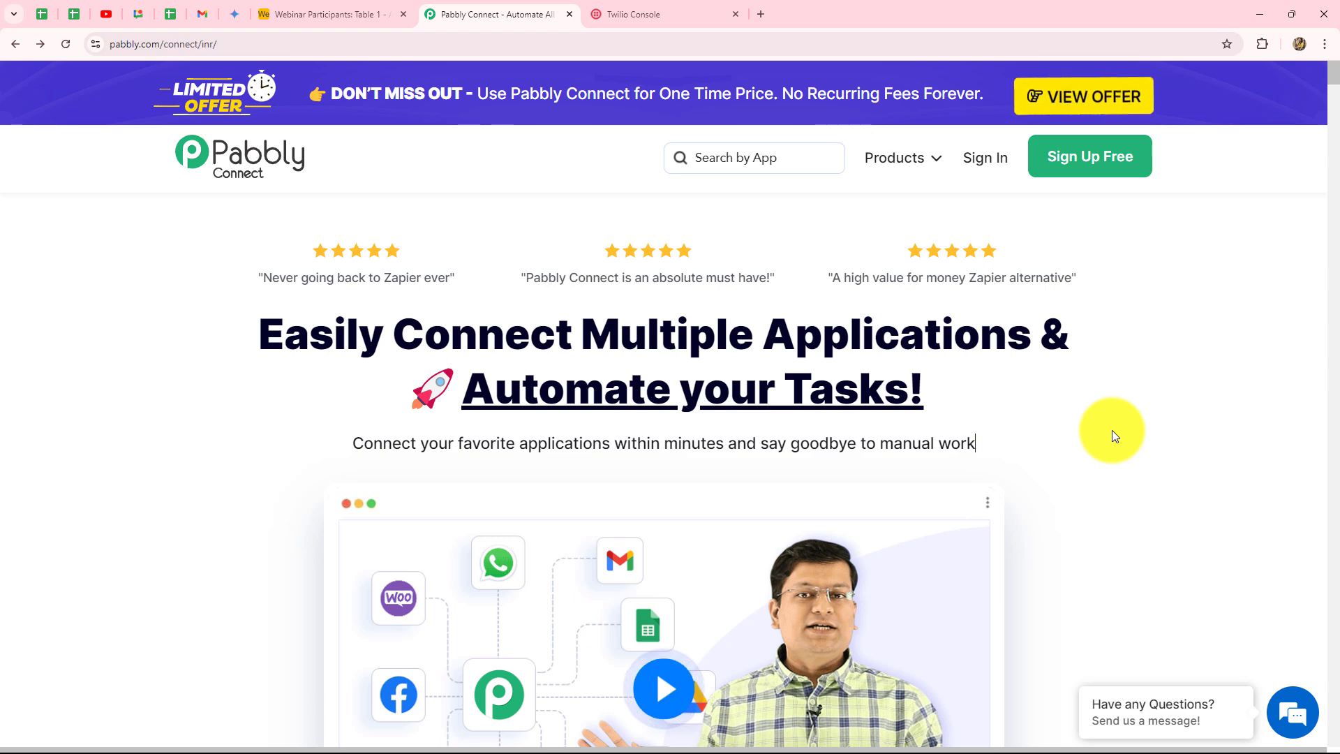
left_click(984, 160)
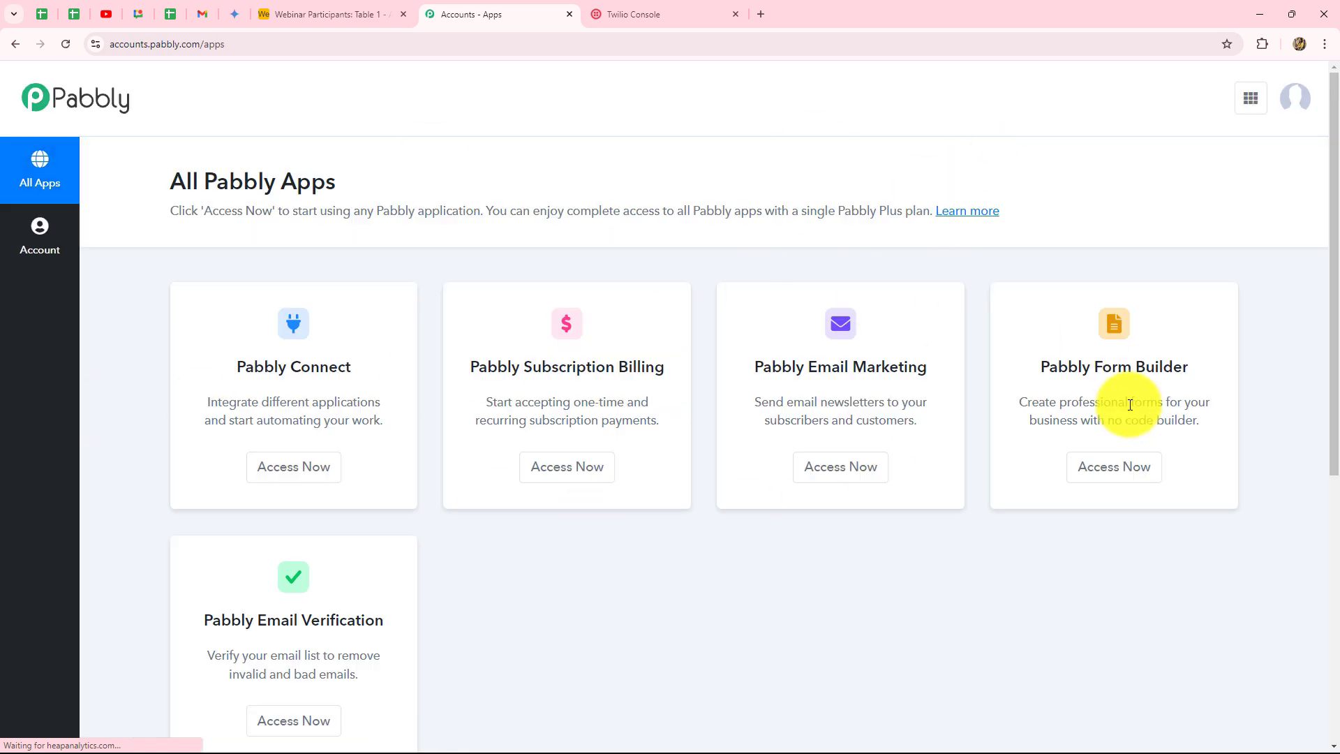
Open Pabbly Connect from the All Pabbly Apps page.
scroll(1062, 600, "down", 4)
scroll(1062, 600, "up", 3)
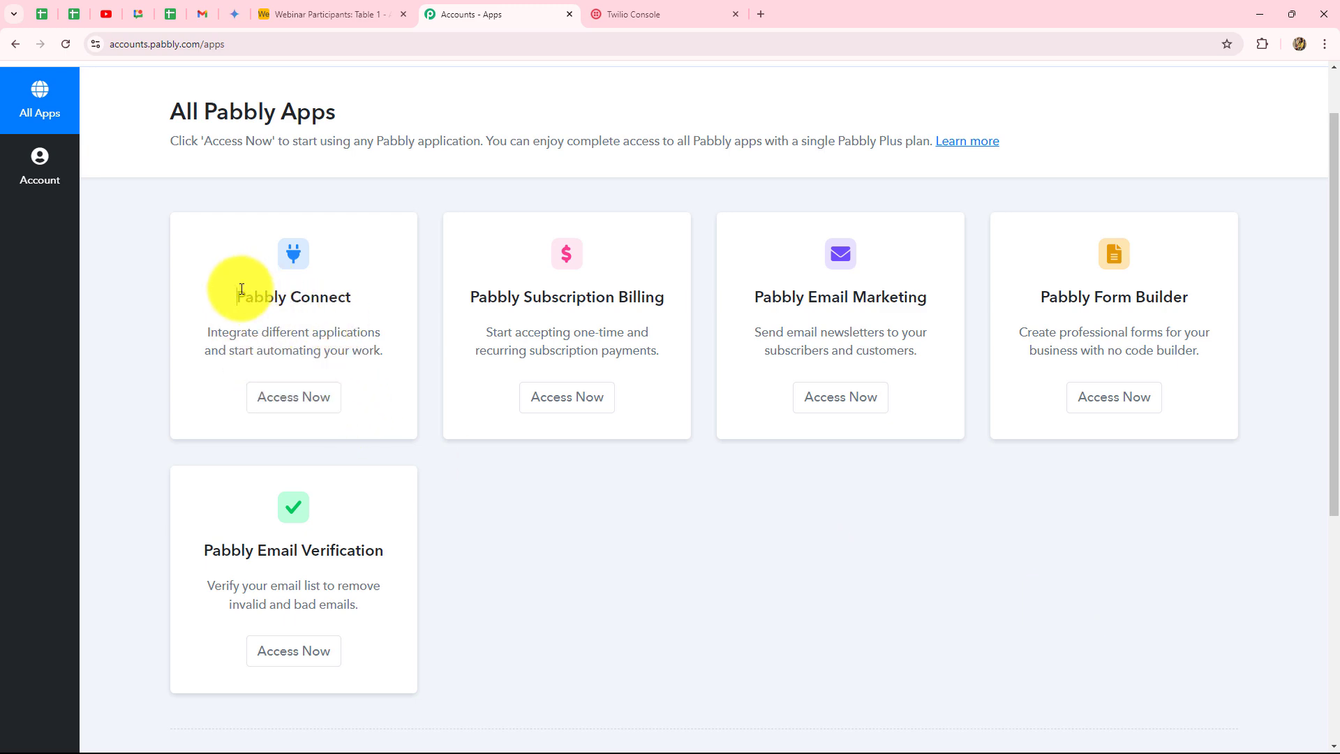
left_click_drag(242, 289, 351, 296)
left_click(292, 395)
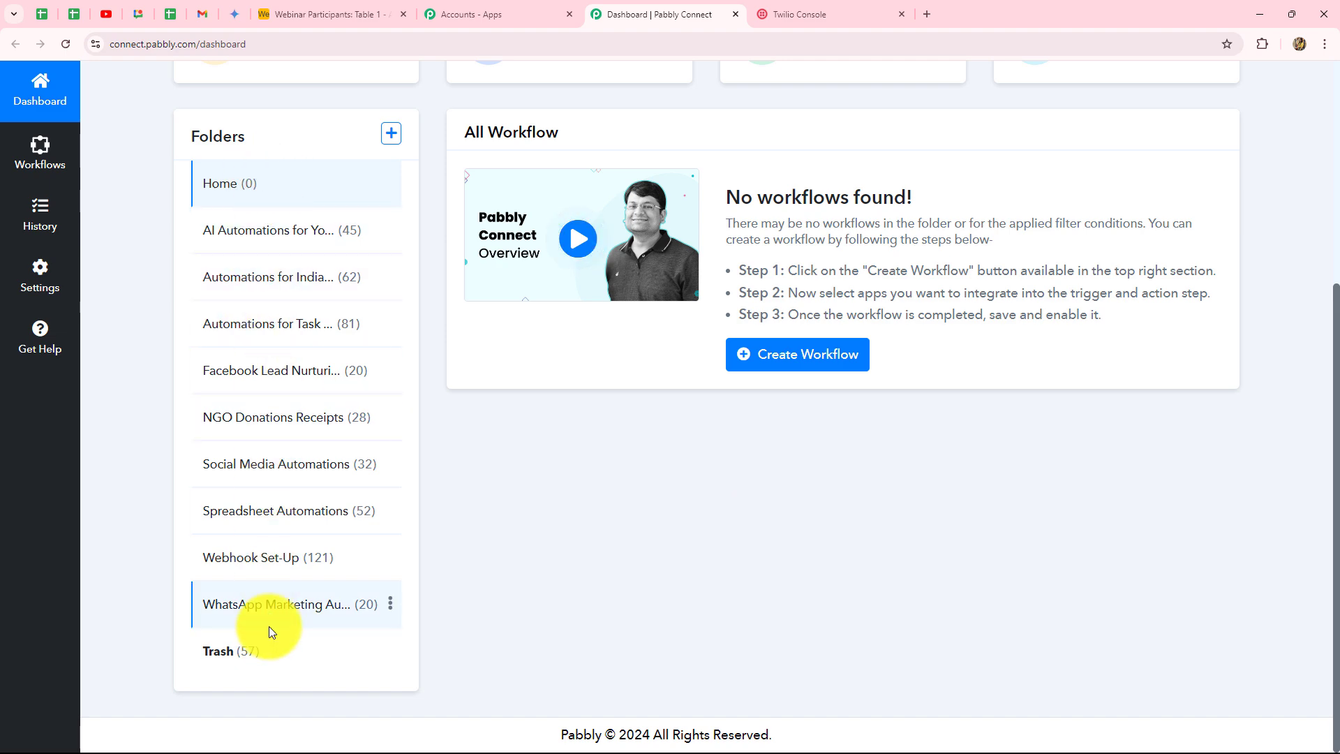
Create a workflow named "Schedule and Send Automated Emails & SMS from Airtable Rec…" in the Spreadsheet Automations folder.
scroll(705, 583, "up", 4)
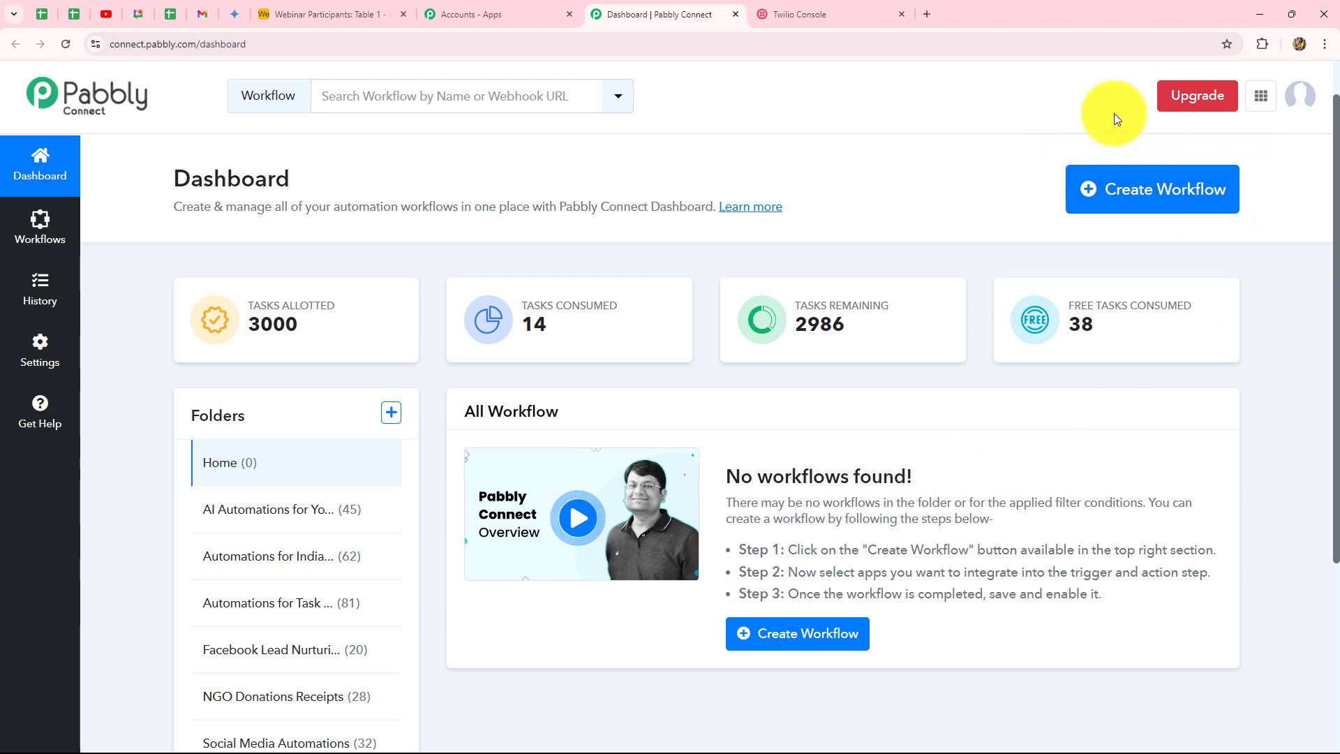
left_click(1160, 197)
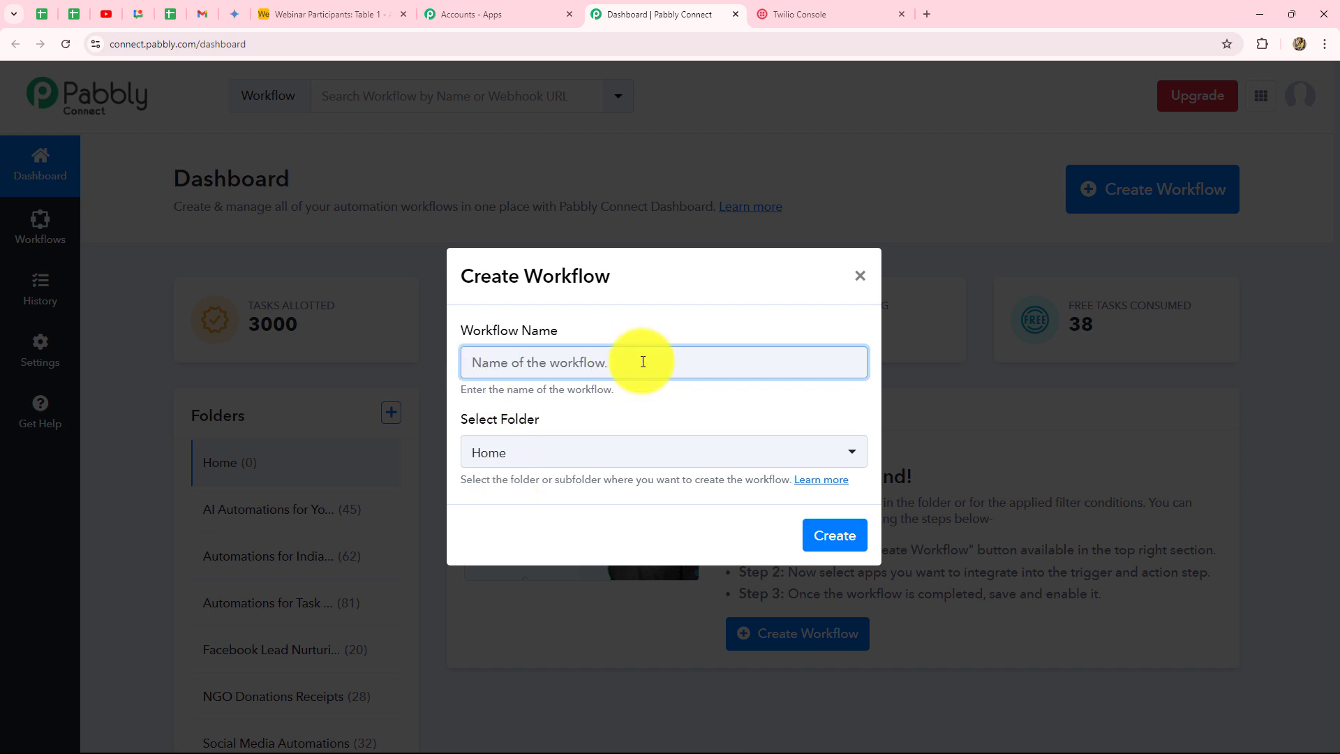
key("ctrl+v")
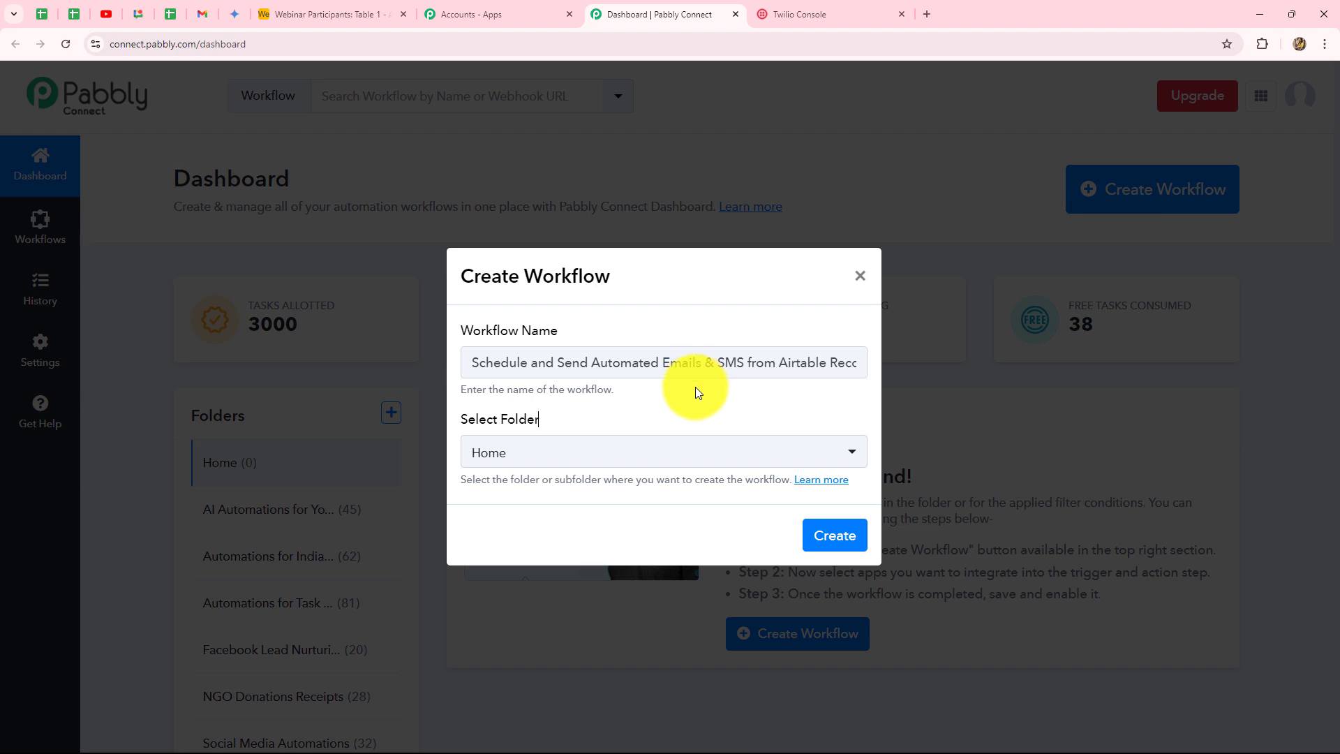
left_click(687, 454)
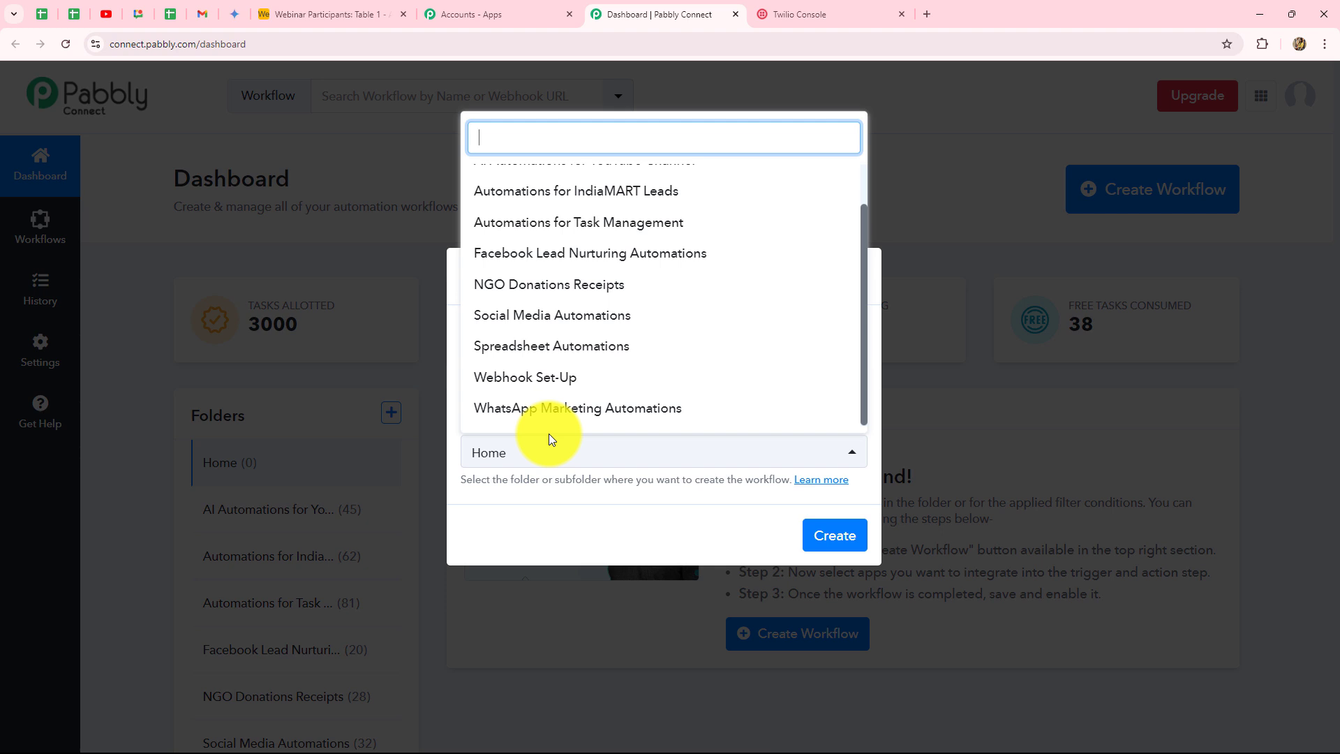
left_click(556, 347)
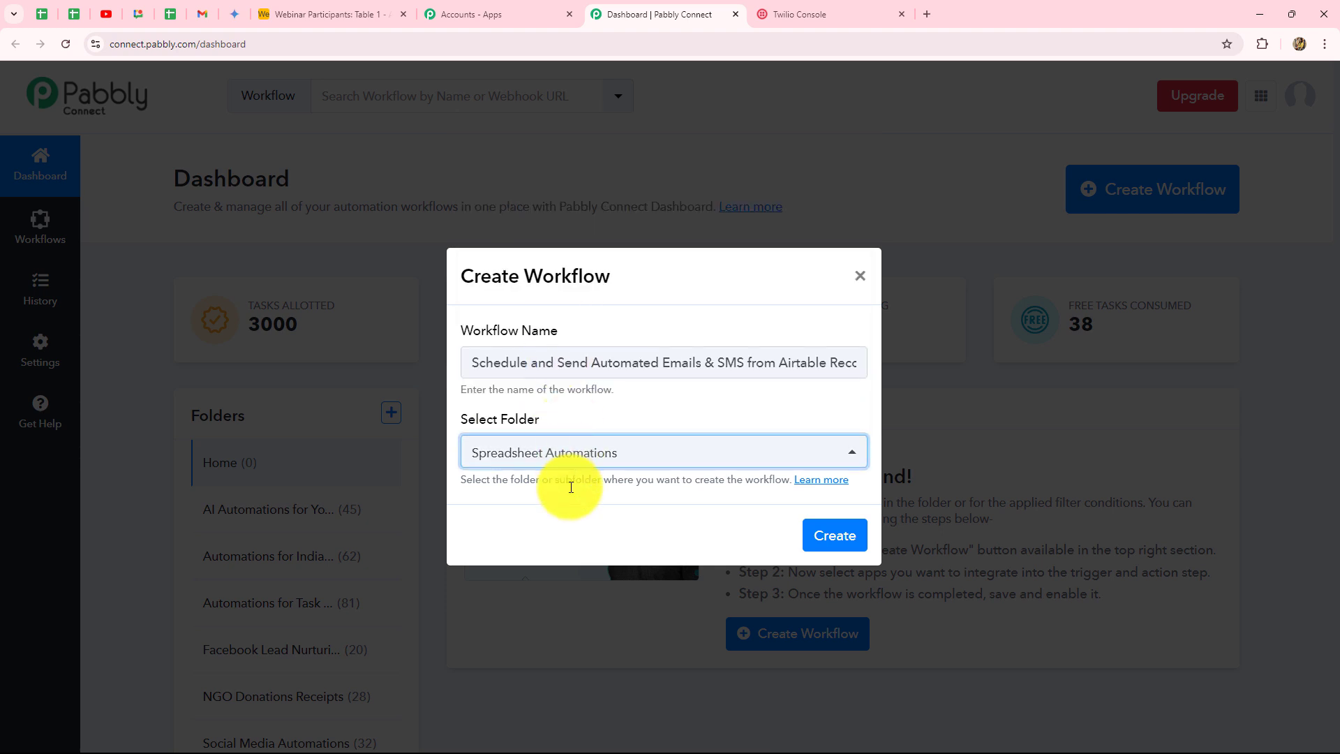
left_click(830, 535)
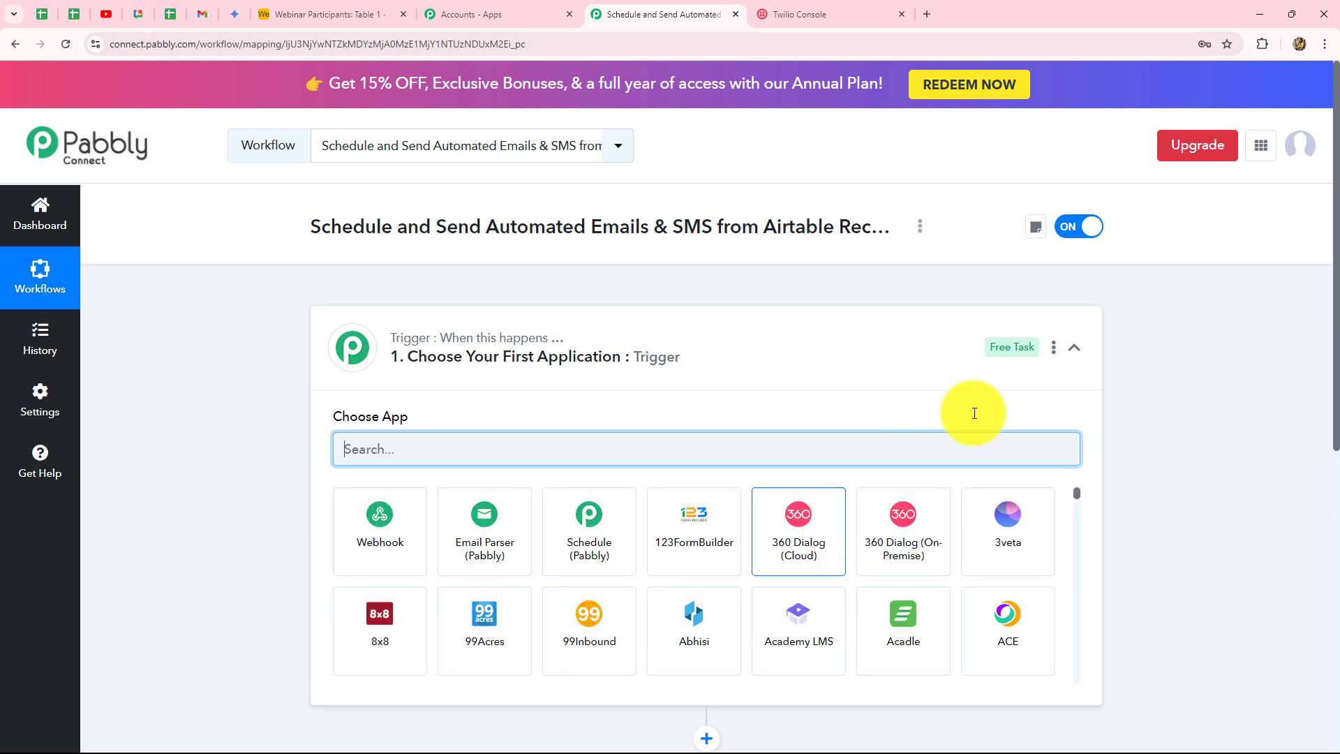
Collapse the trigger step, check the Webinar Participants records in Airtable and return to the Pabbly Connect workflow.
left_click(1074, 347)
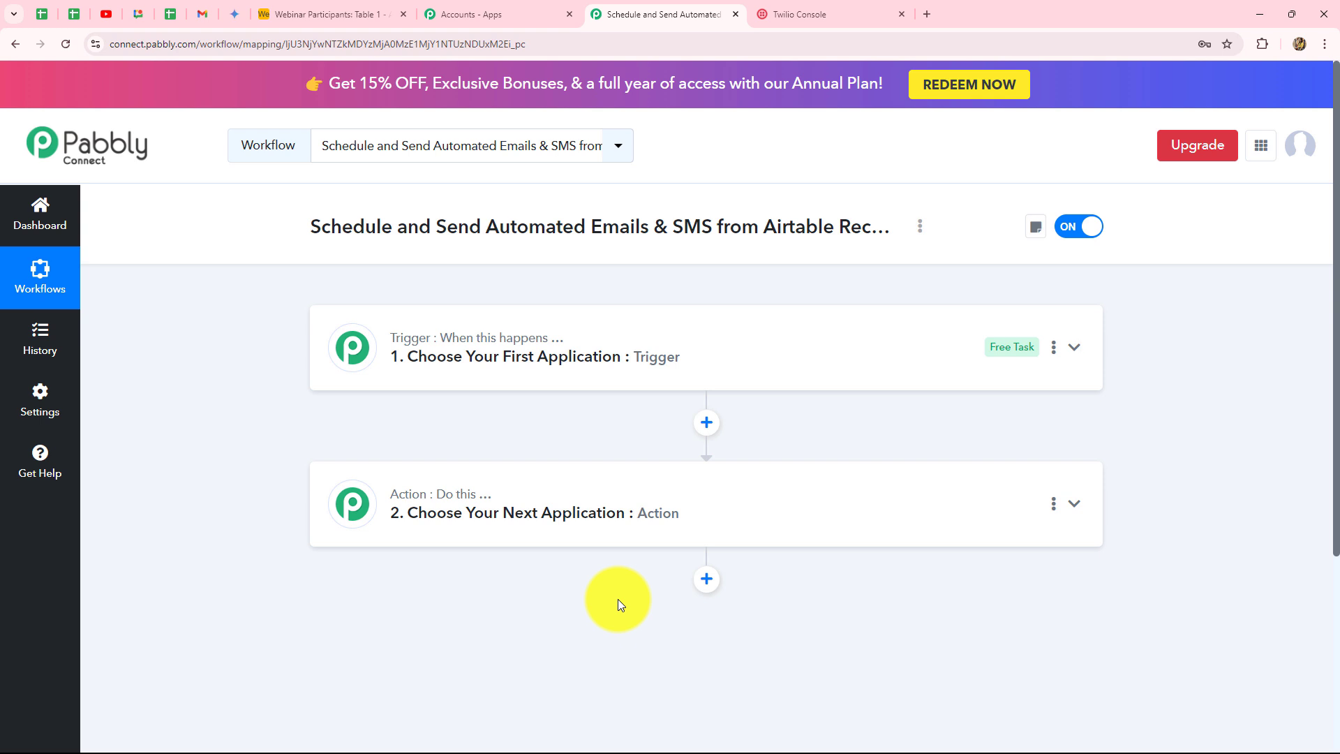
left_click(328, 14)
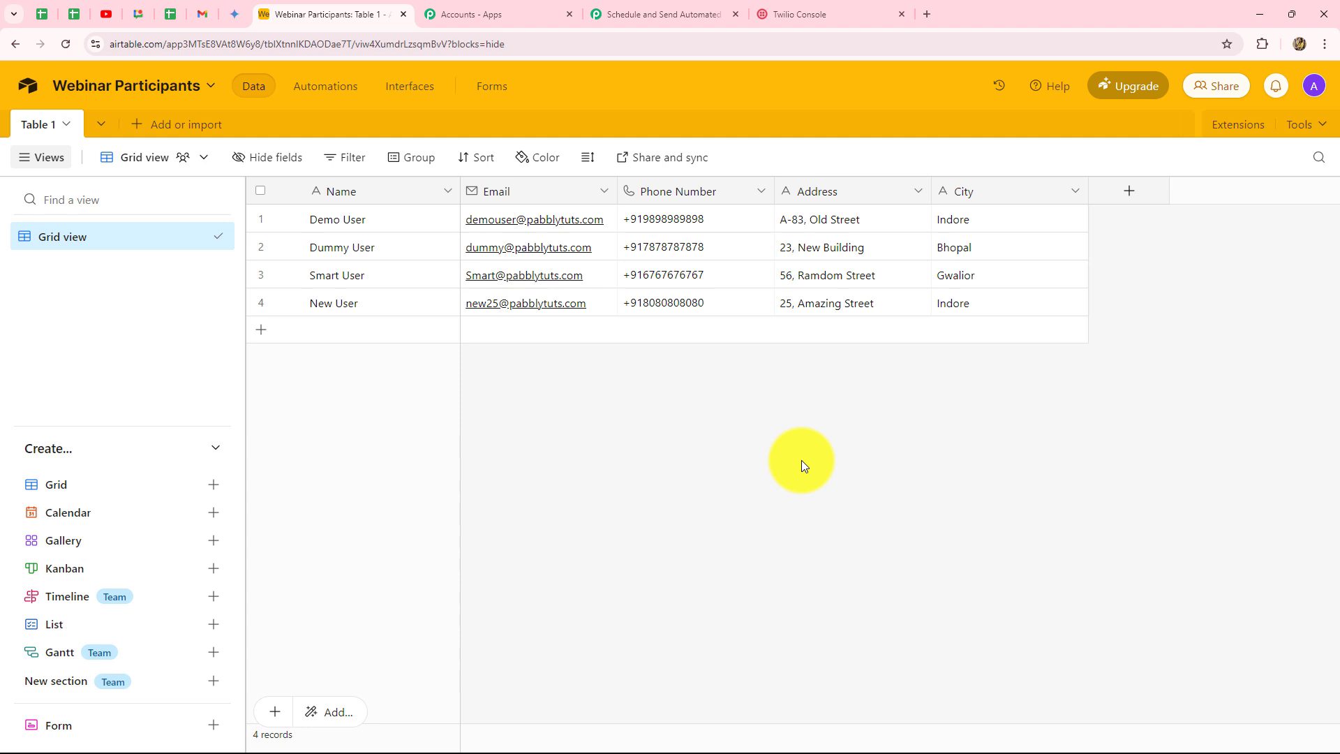
left_click(628, 14)
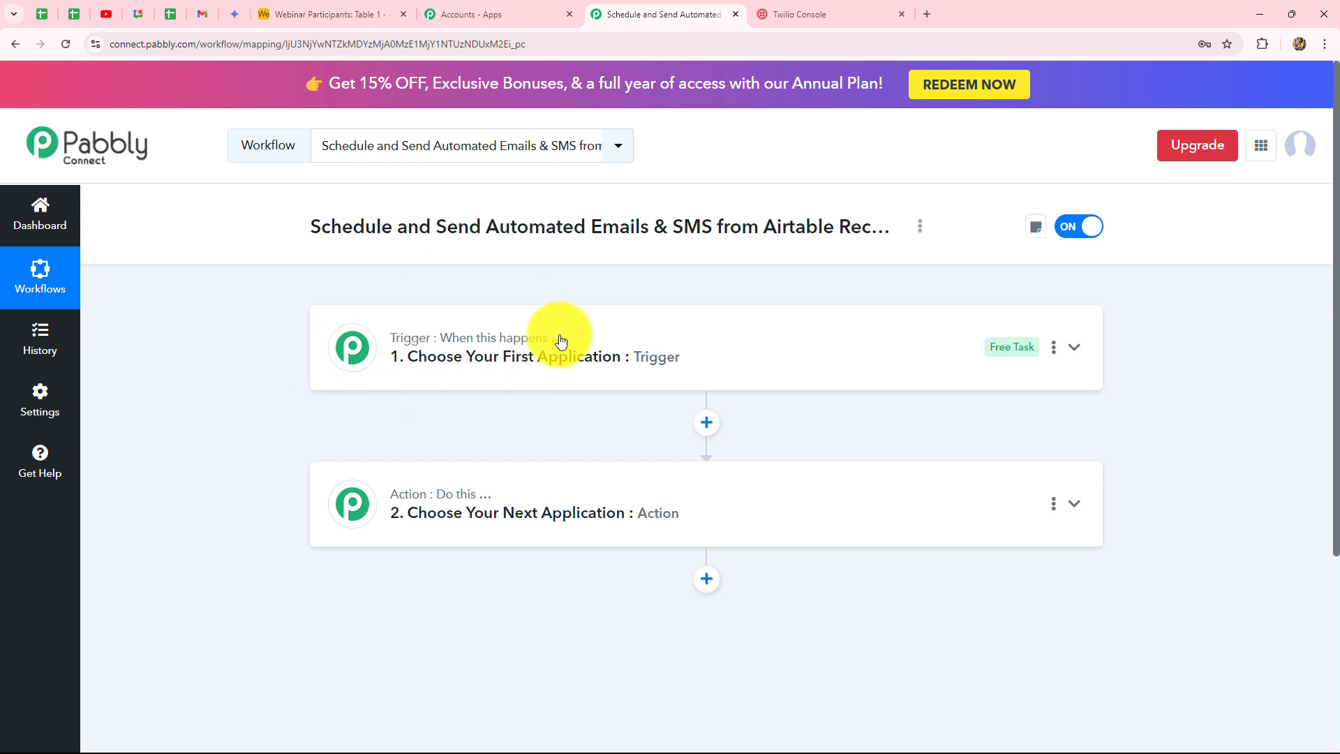
Set the workflow's trigger app to Schedule (Pabbly) with the Schedule Workflow event.
mouse_move(562, 347)
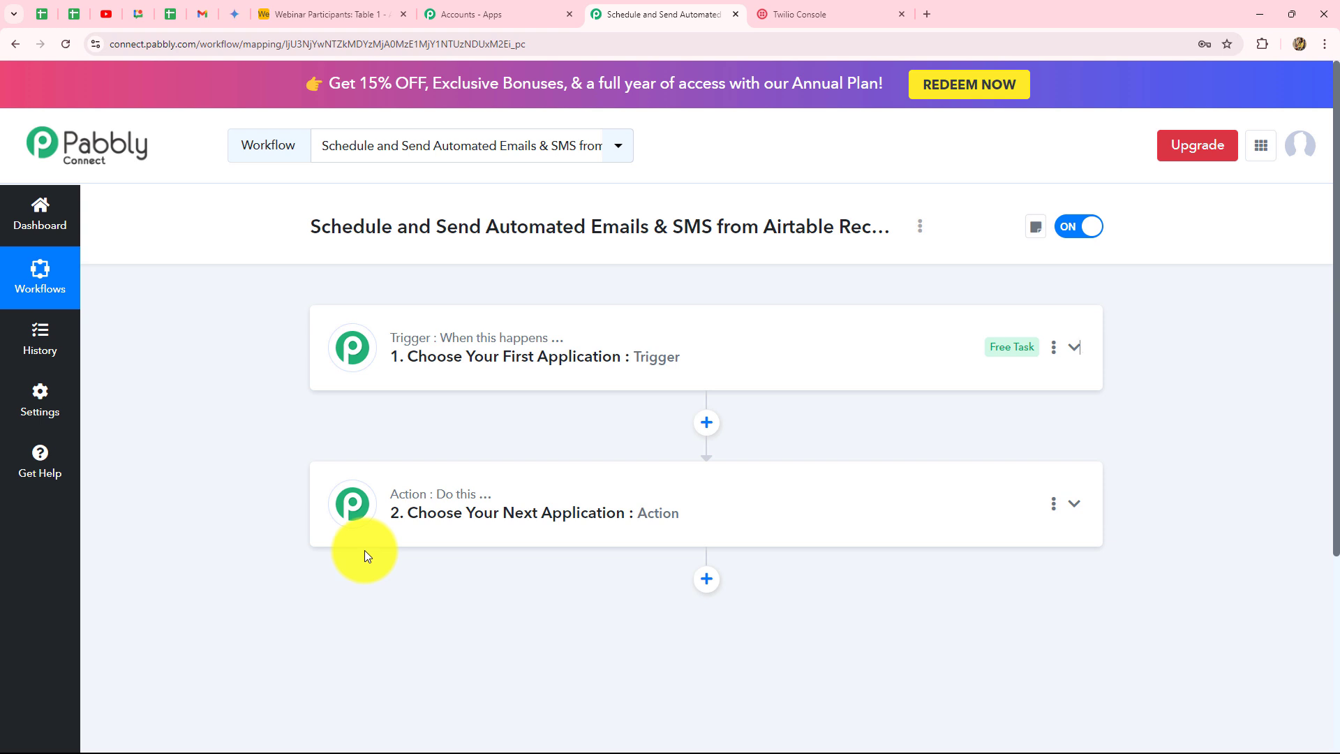
mouse_move(487, 337)
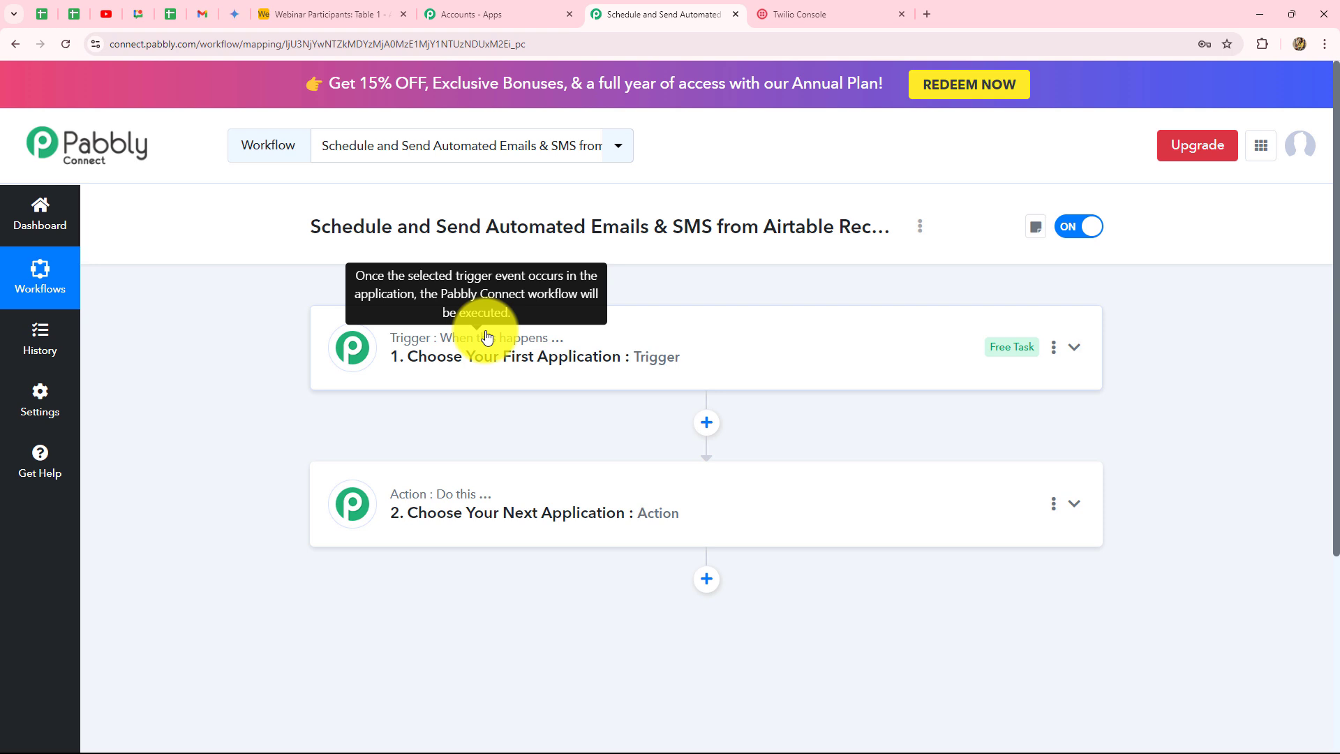
left_click(486, 338)
scroll(398, 500, "down", 2)
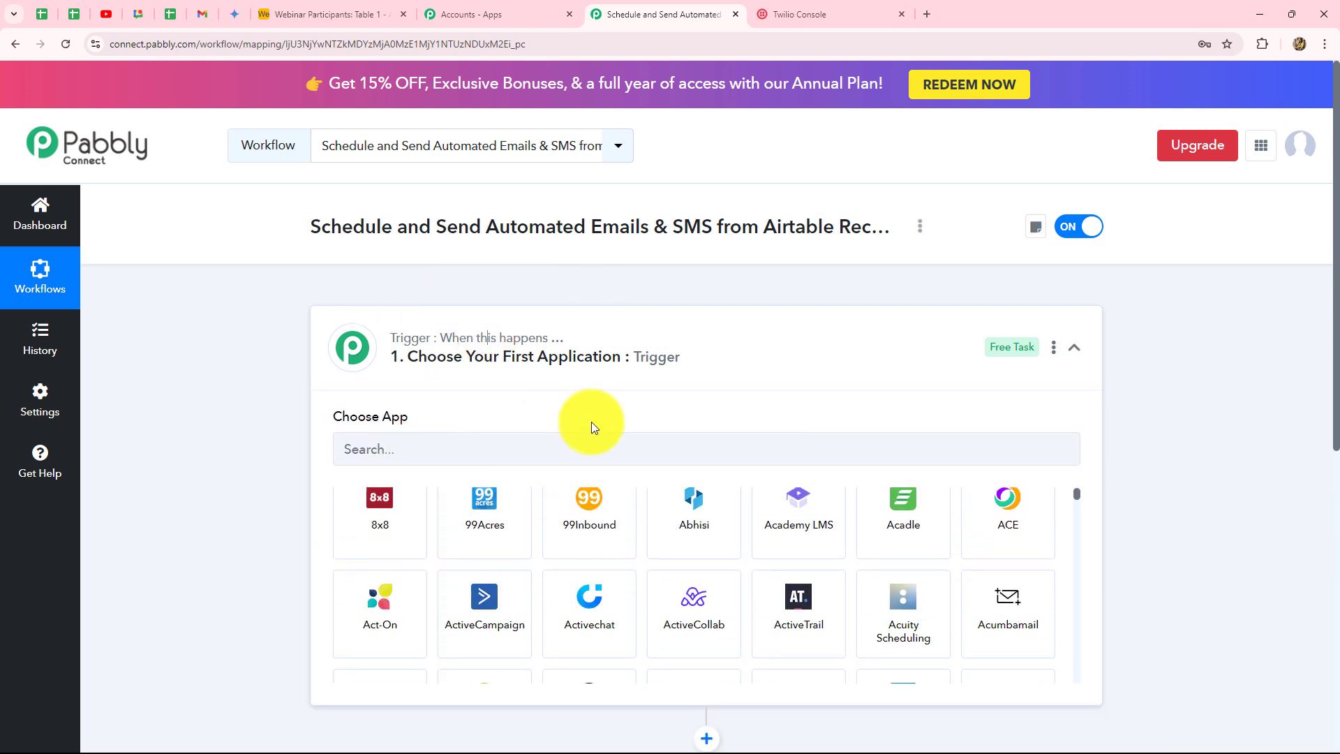
scroll(584, 541, "up", 2)
left_click(582, 539)
scroll(1337, 411, "down", 3)
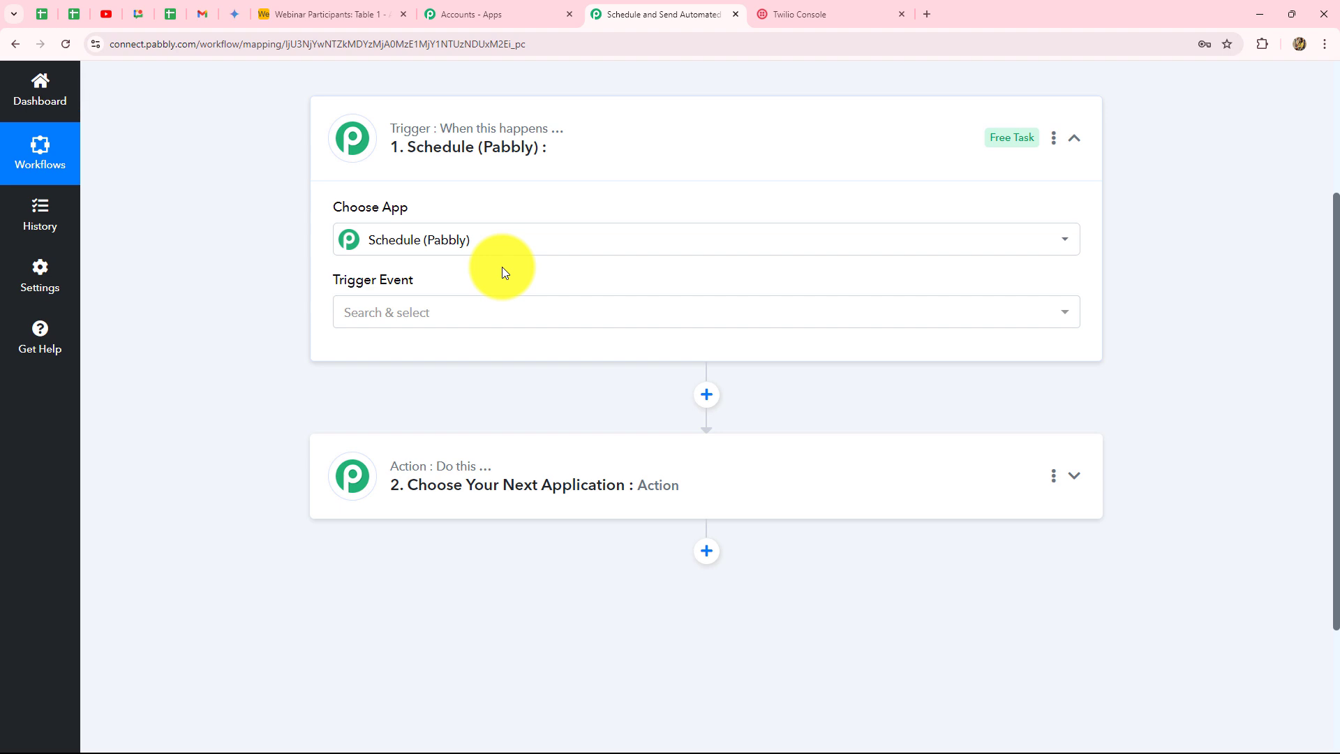
left_click(407, 307)
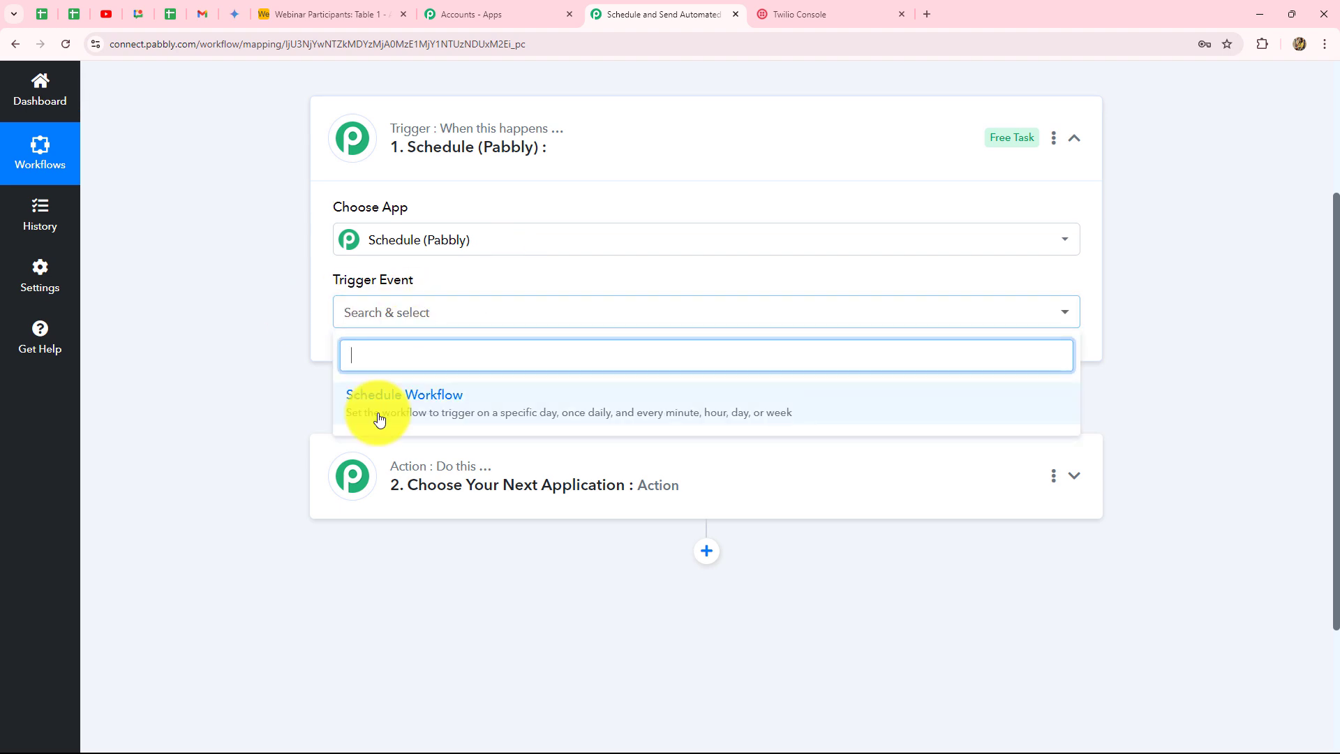
left_click(379, 420)
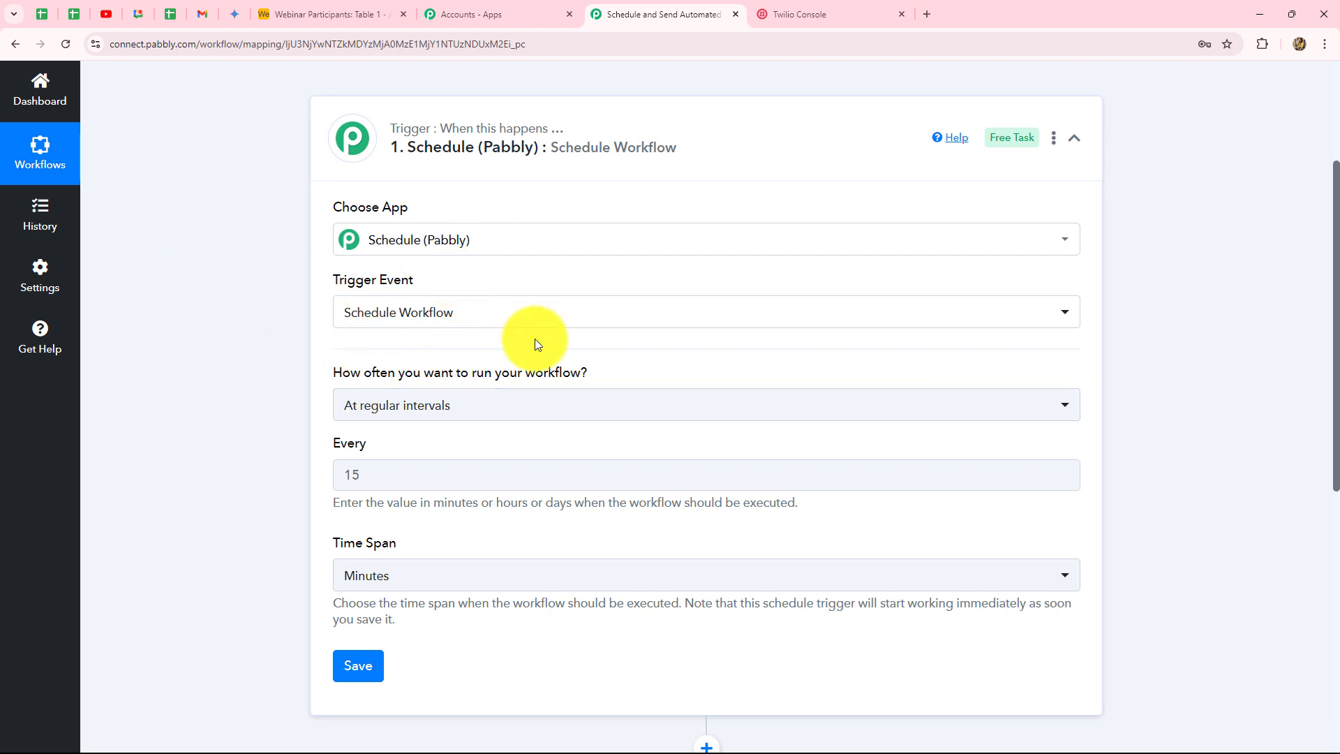
Set the Schedule trigger's run frequency to Once.
scroll(531, 405, "down", 2)
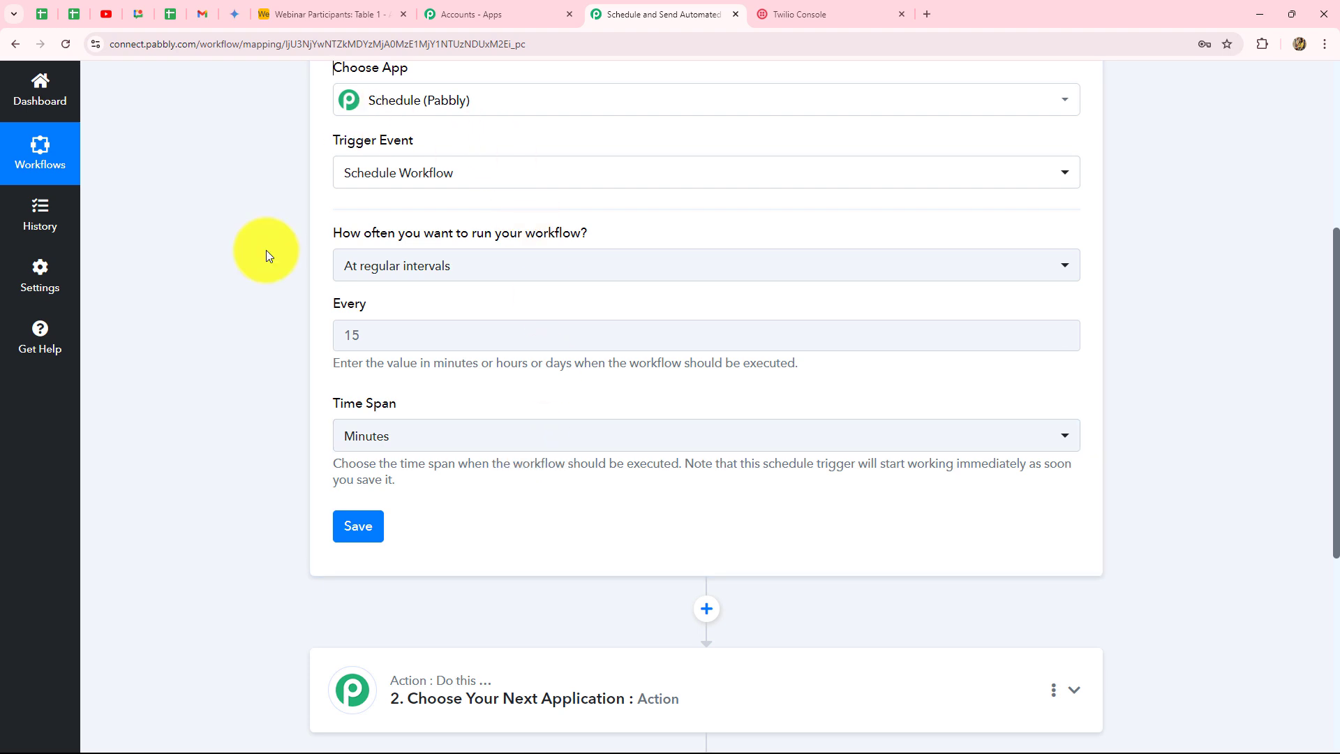
scroll(266, 250, "up", 2)
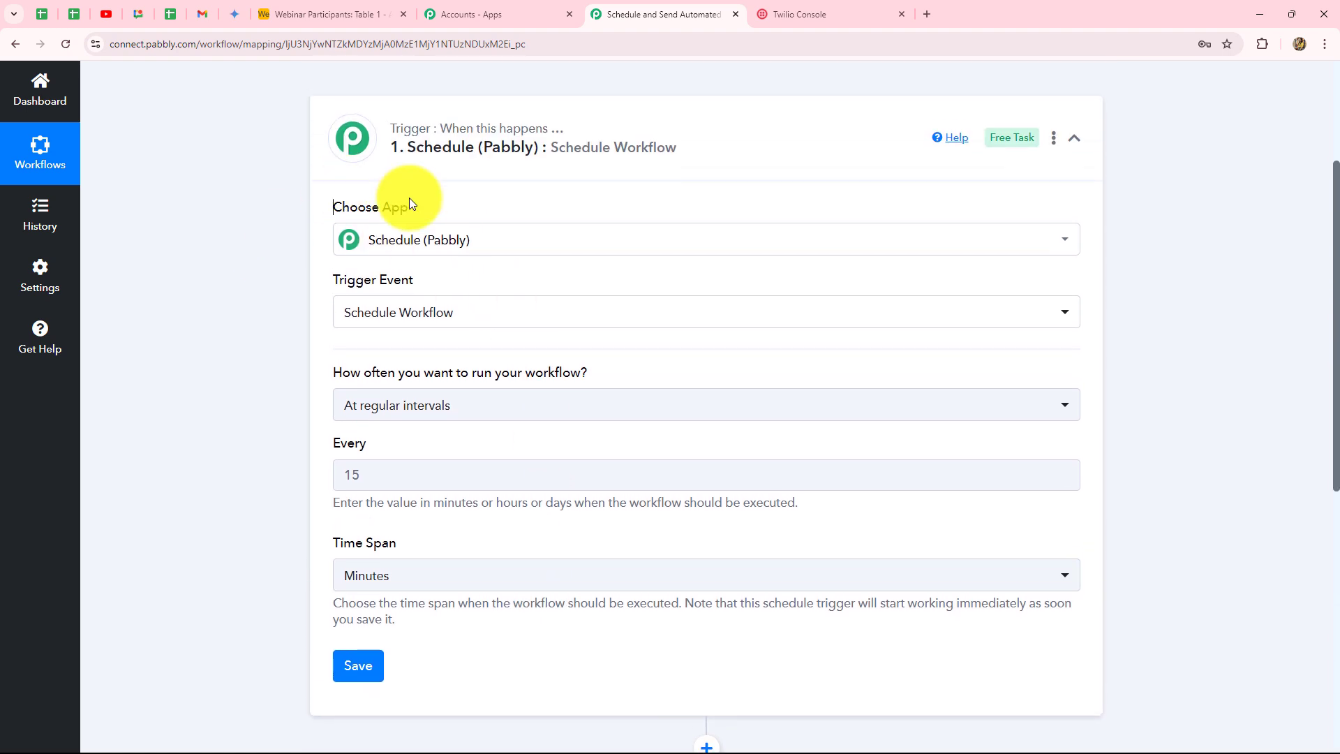
scroll(488, 339, "down", 2)
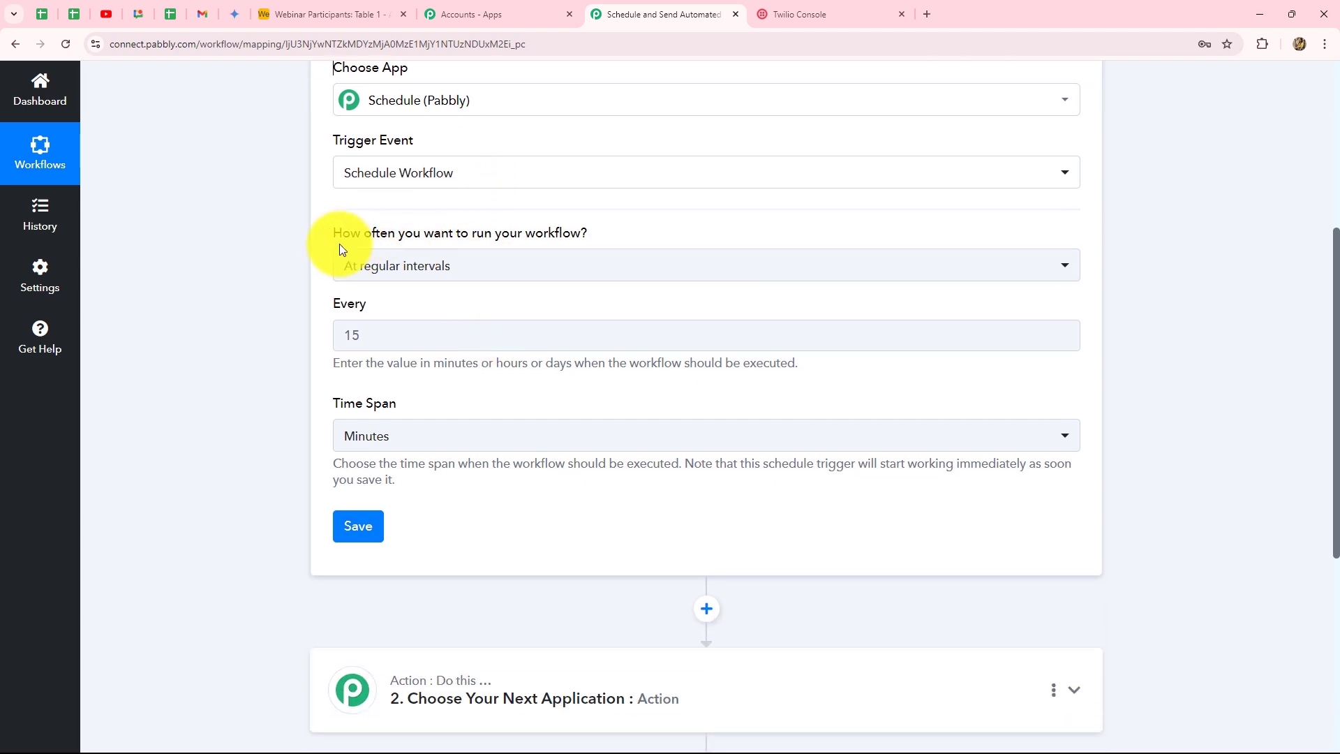
left_click(509, 268)
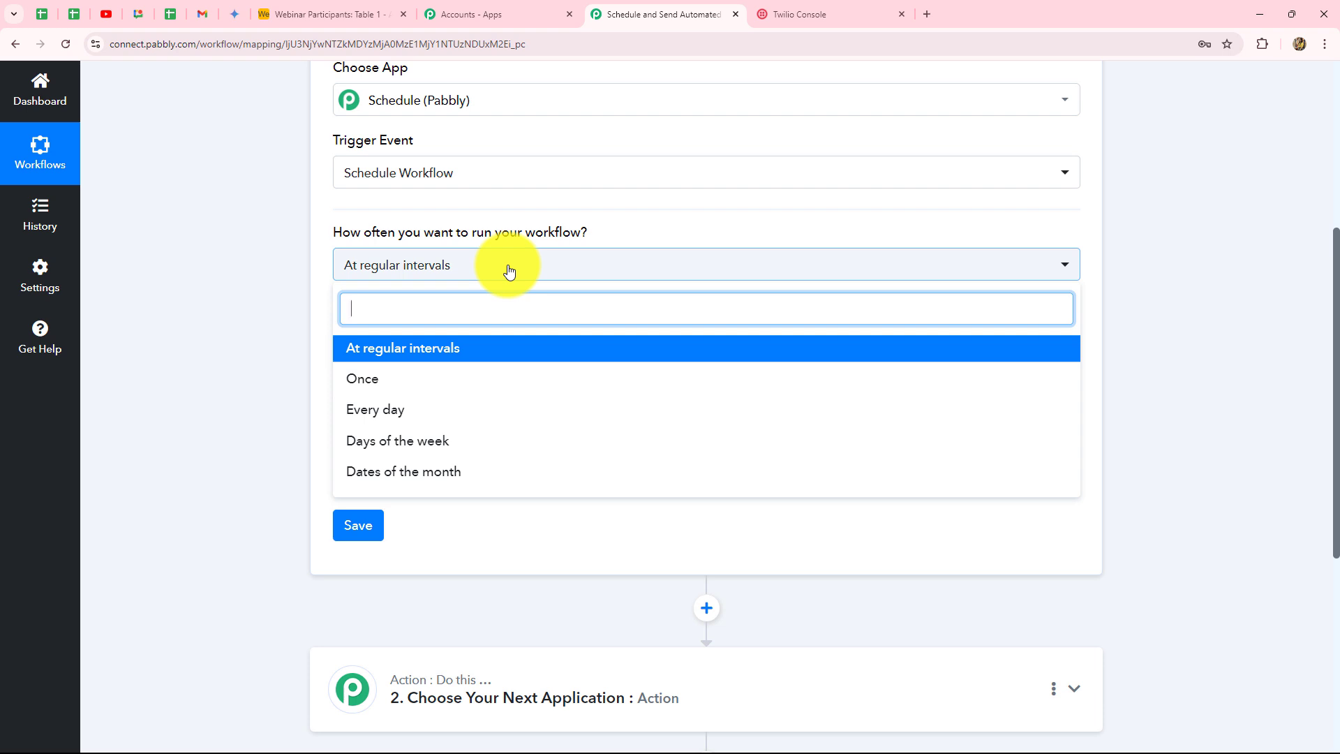
left_click(409, 382)
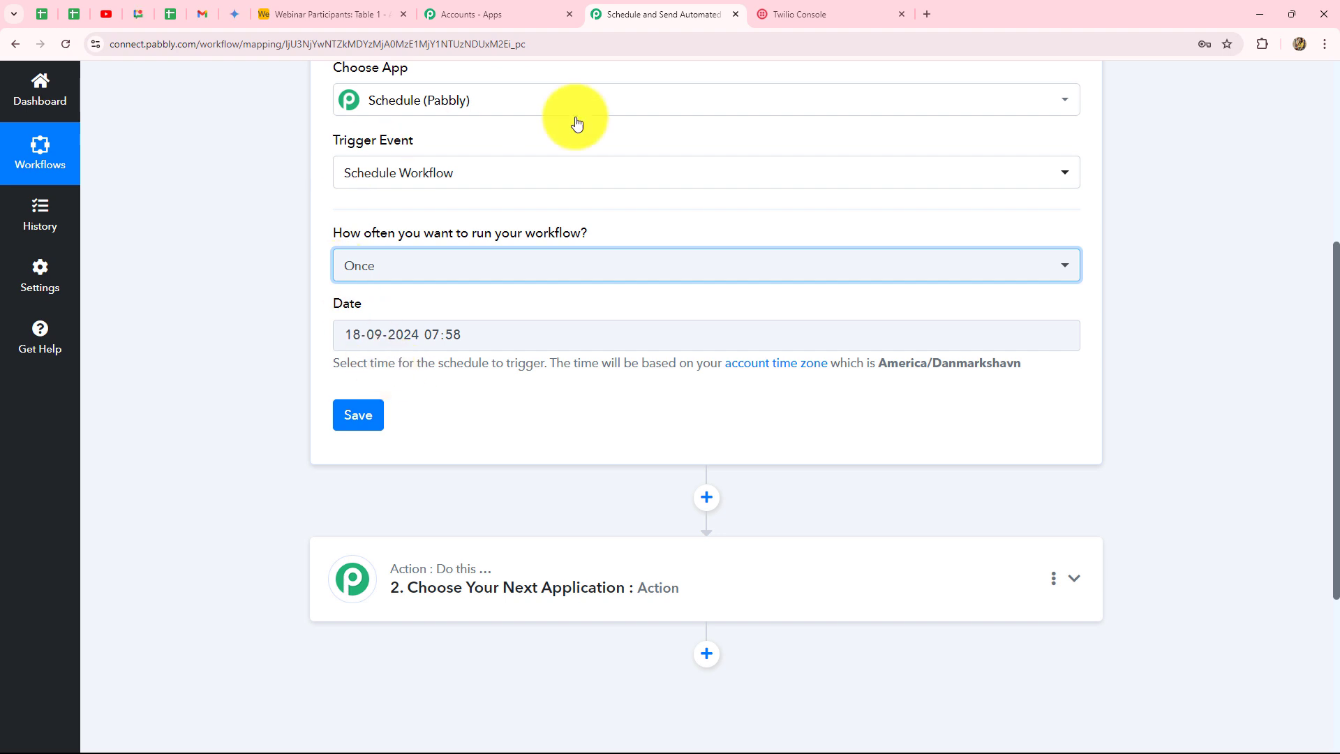
Schedule the trigger for 19-09-2024 at 10:00 and save it.
left_click(480, 335)
left_click(430, 505)
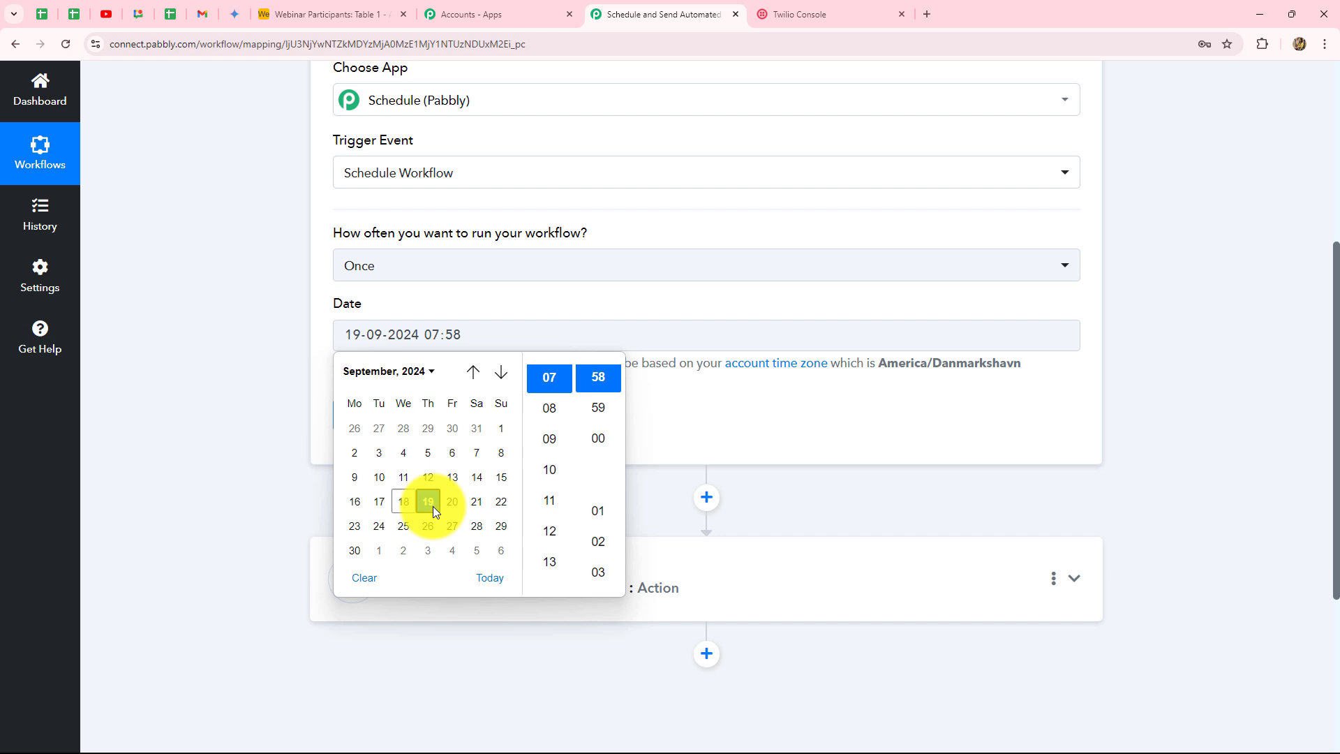
scroll(551, 520, "down", 2)
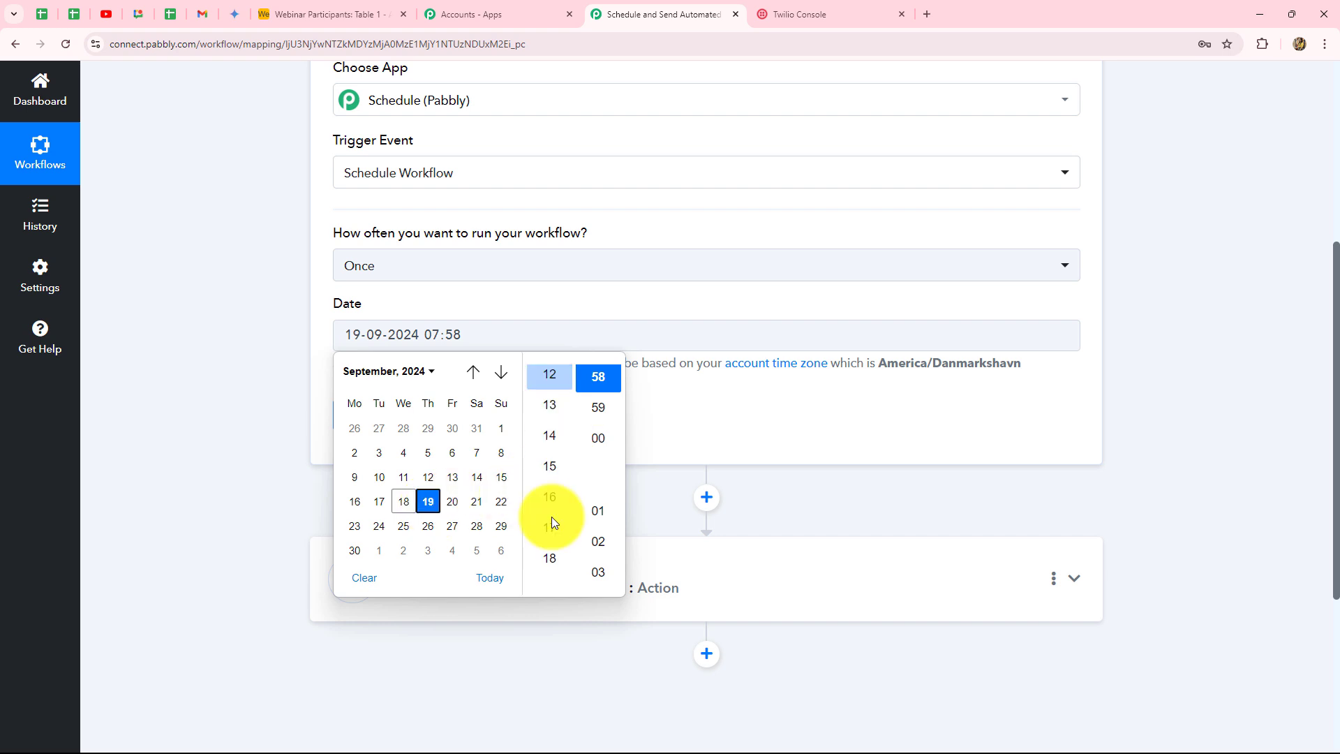
scroll(551, 517, "up", 2)
left_click(551, 453)
left_click(599, 436)
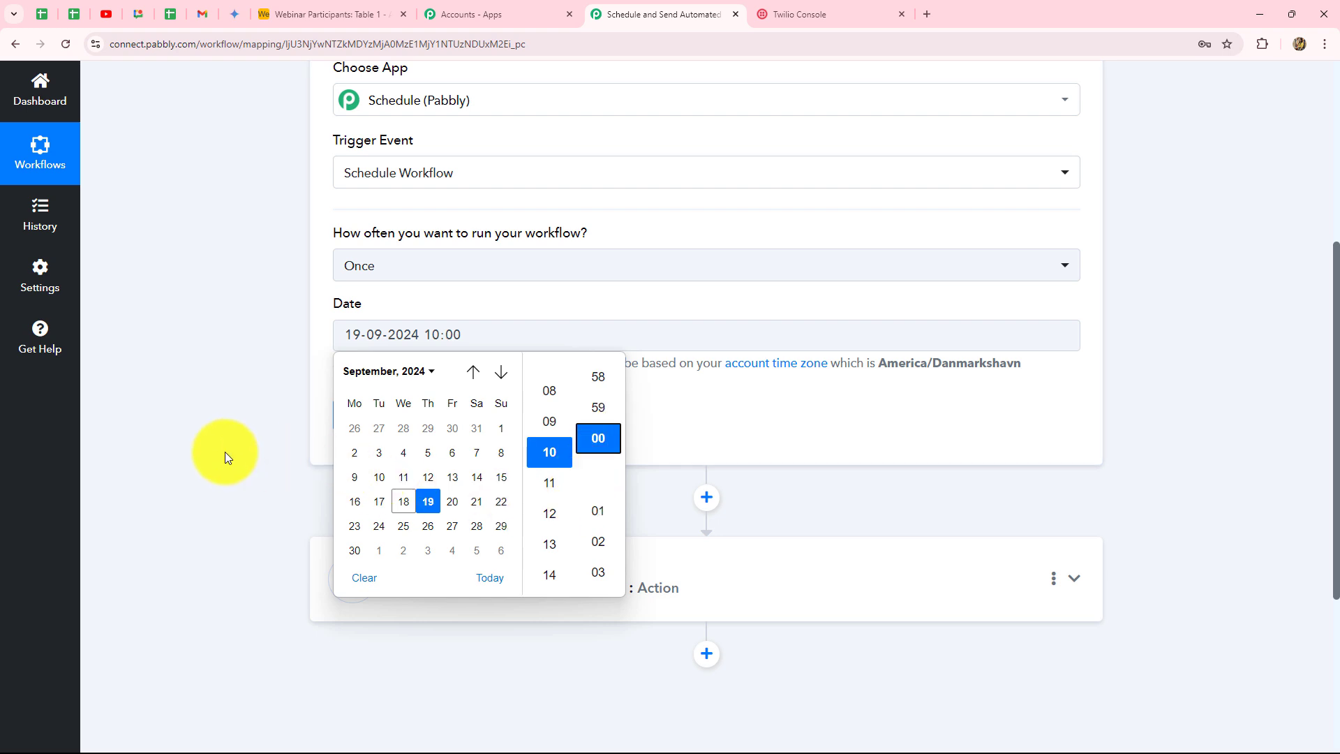
left_click(224, 451)
left_click(353, 417)
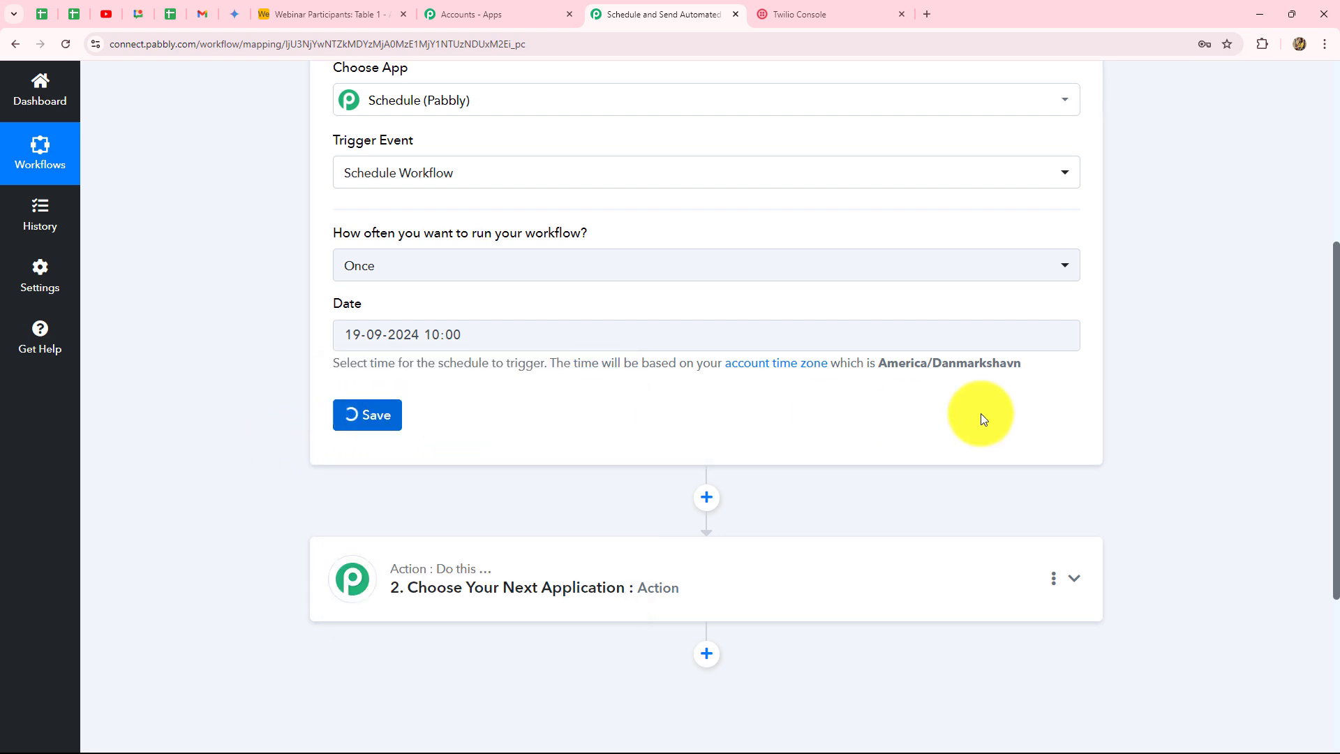
Check the response received by the Schedule trigger and collapse the trigger step.
scroll(982, 418, "down", 3)
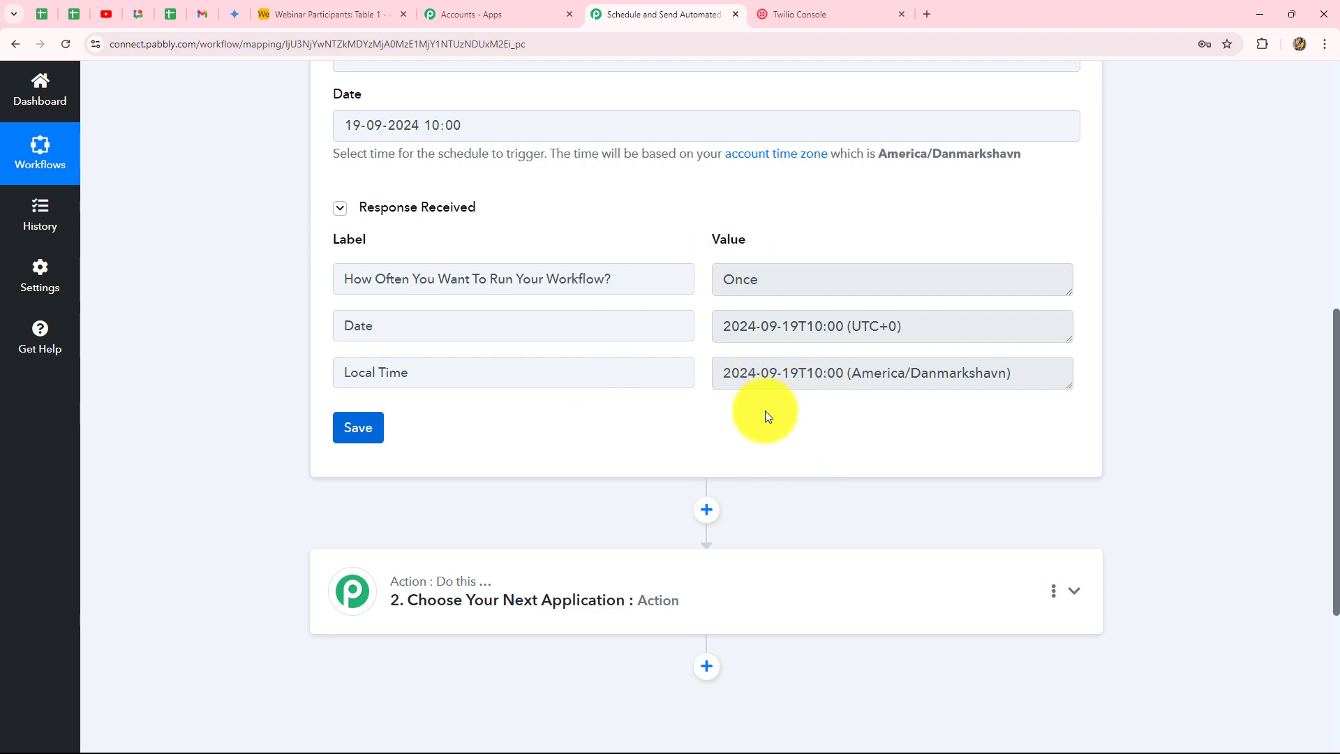
scroll(765, 410, "up", 5)
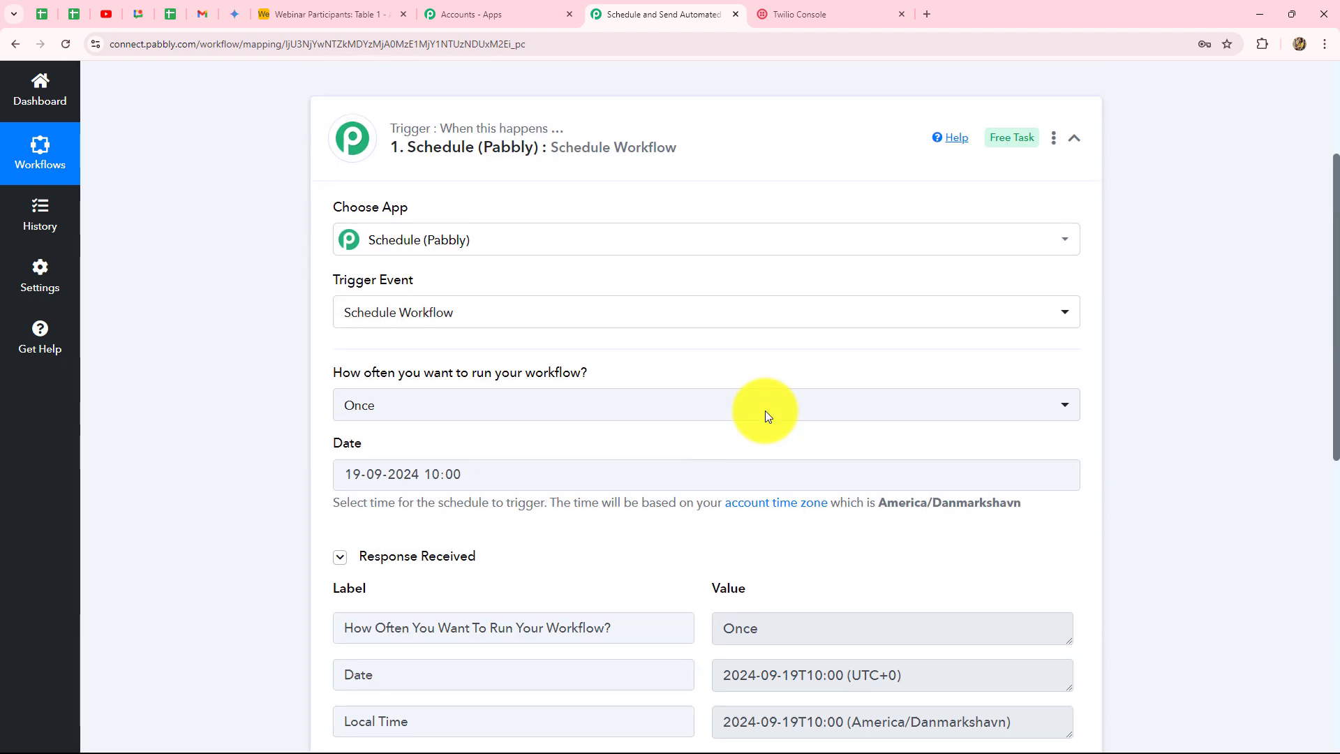
double_click(1071, 146)
scroll(1115, 286, "up", 1)
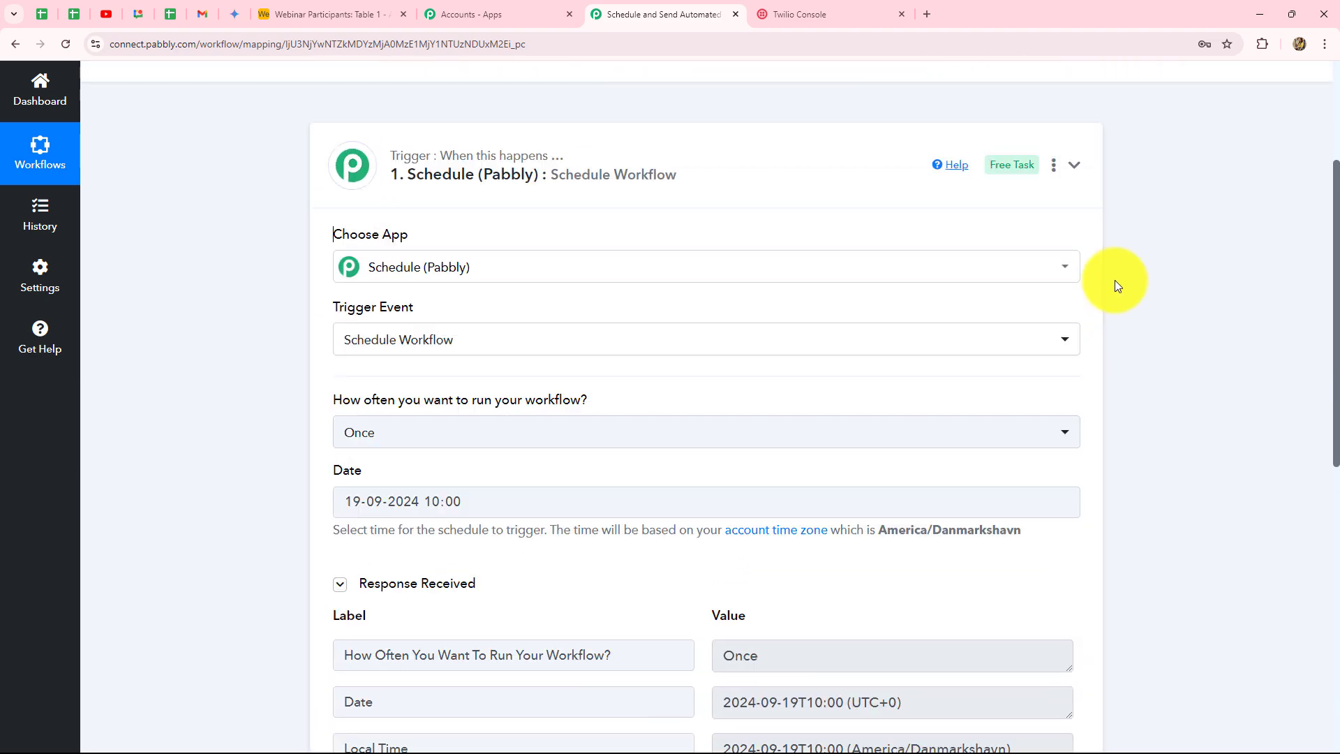
Set the app of the workflow's second step to Airtable.
left_click(1077, 210)
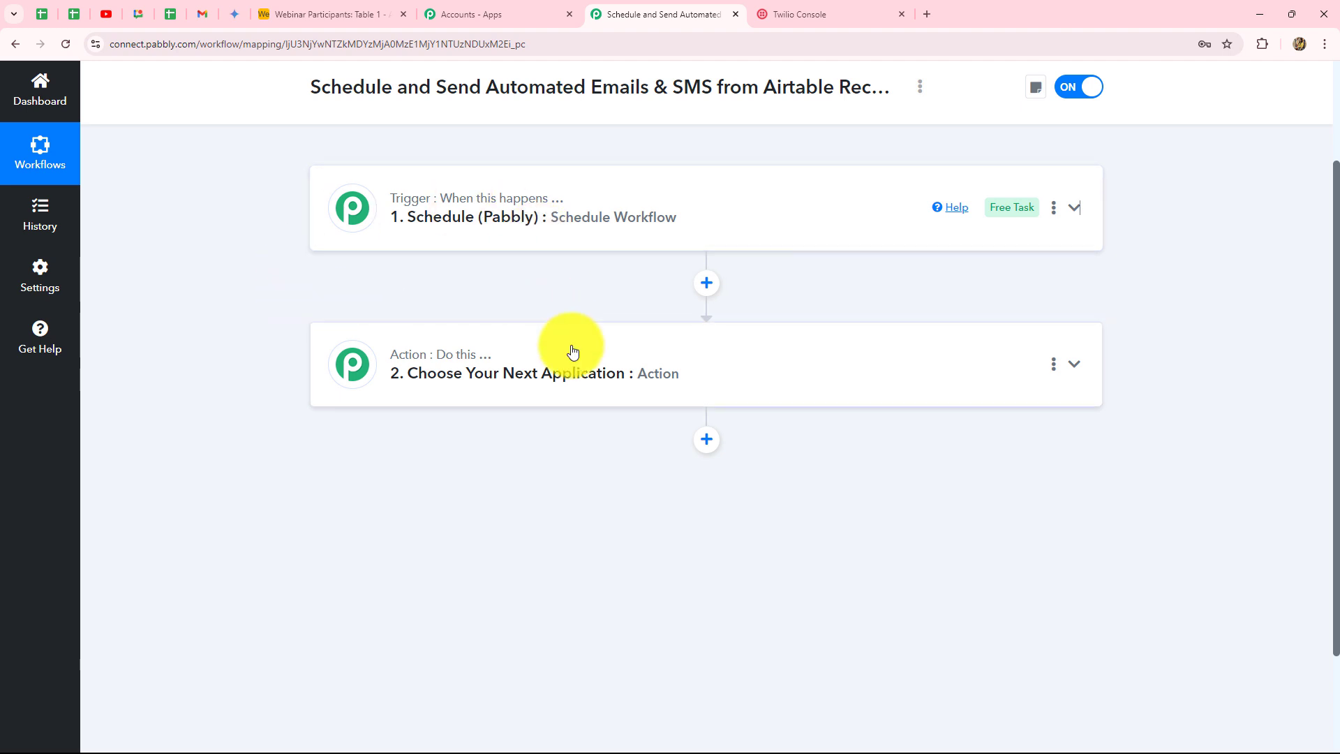
left_click(342, 14)
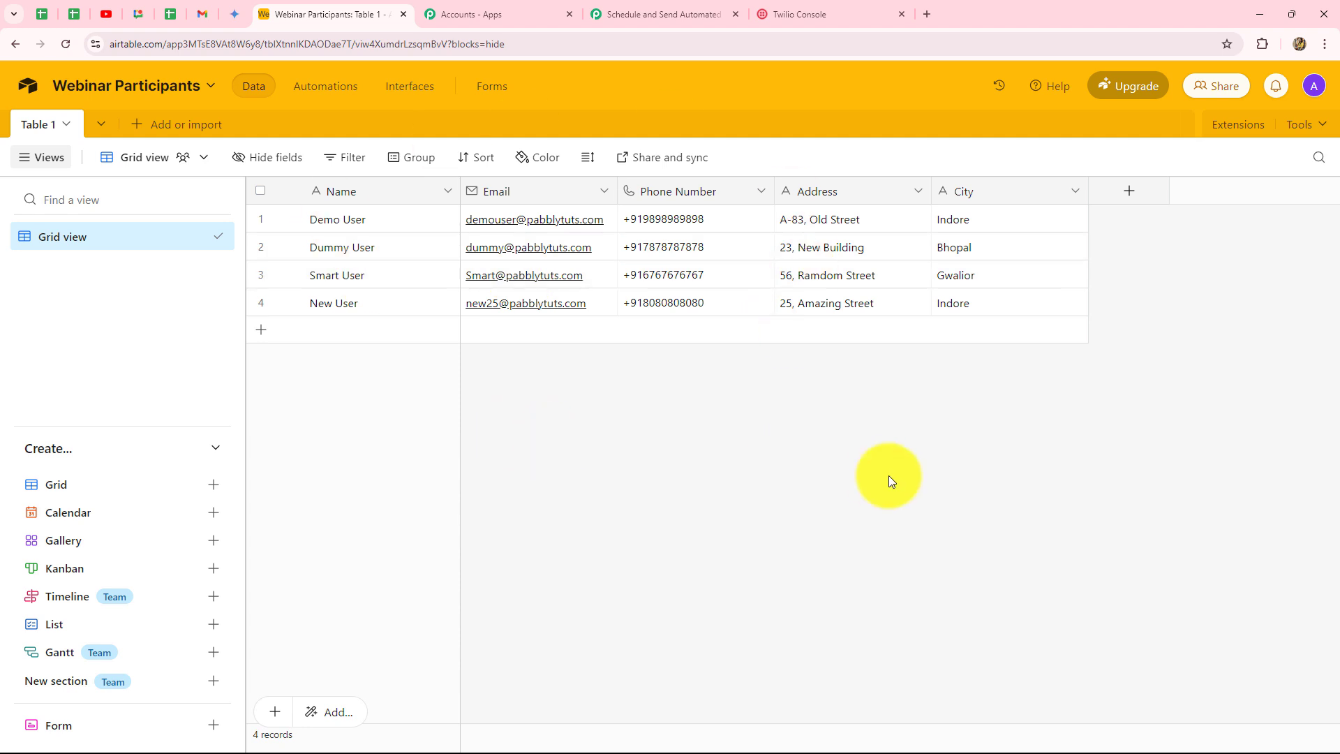
left_click(681, 13)
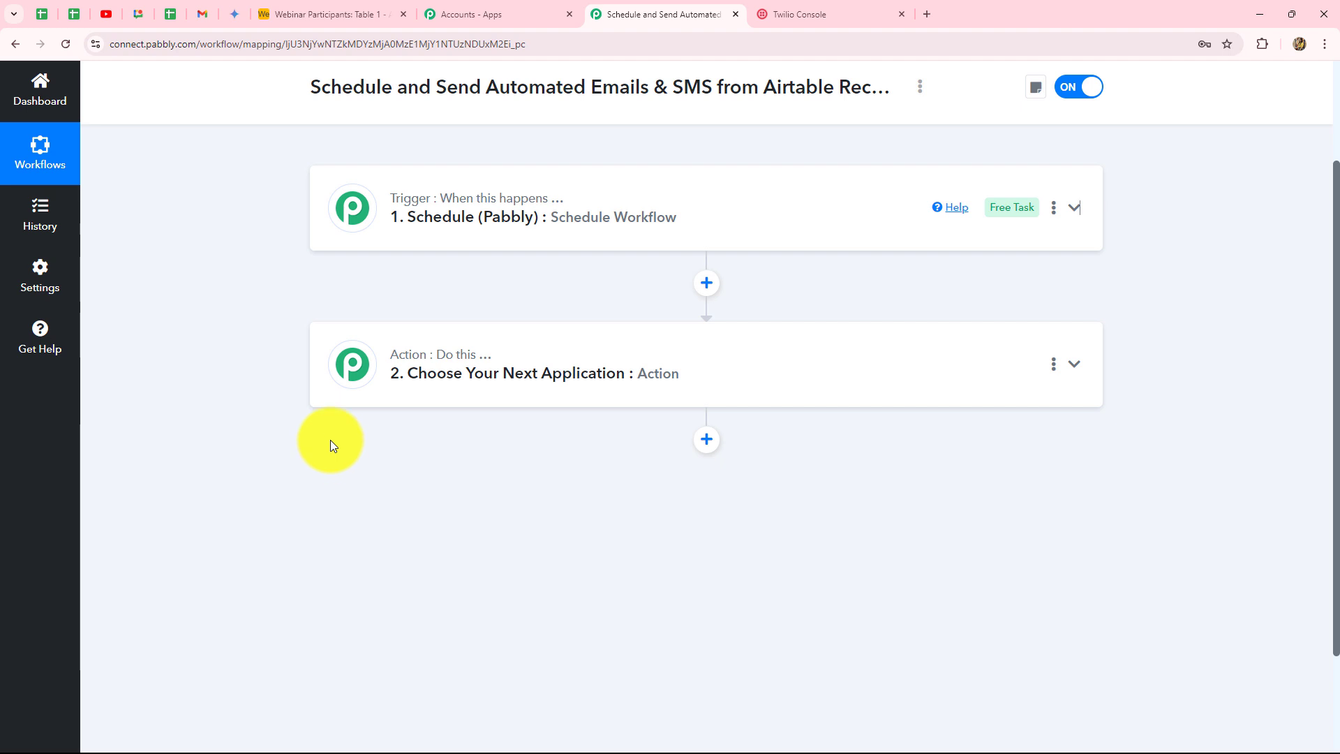
left_click(418, 370)
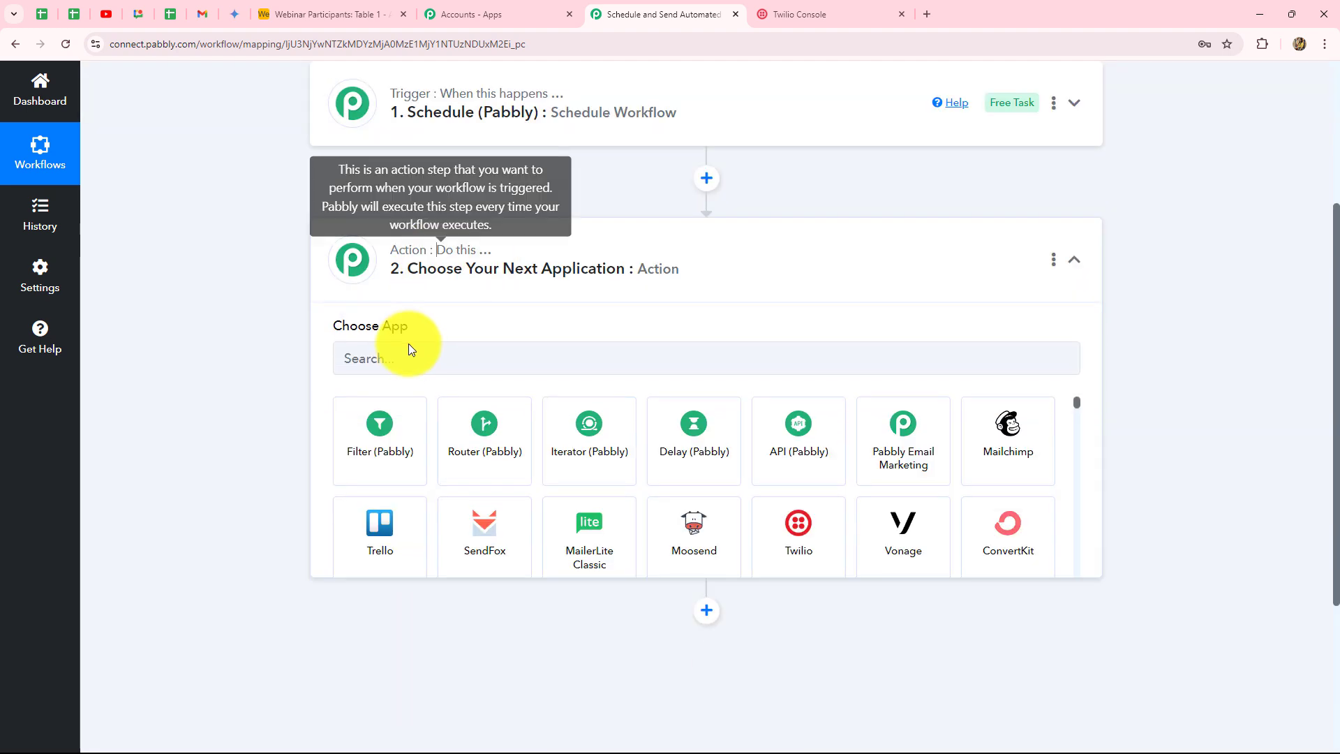
left_click(409, 355)
type("A")
key("Caps_Lock")
type("ir")
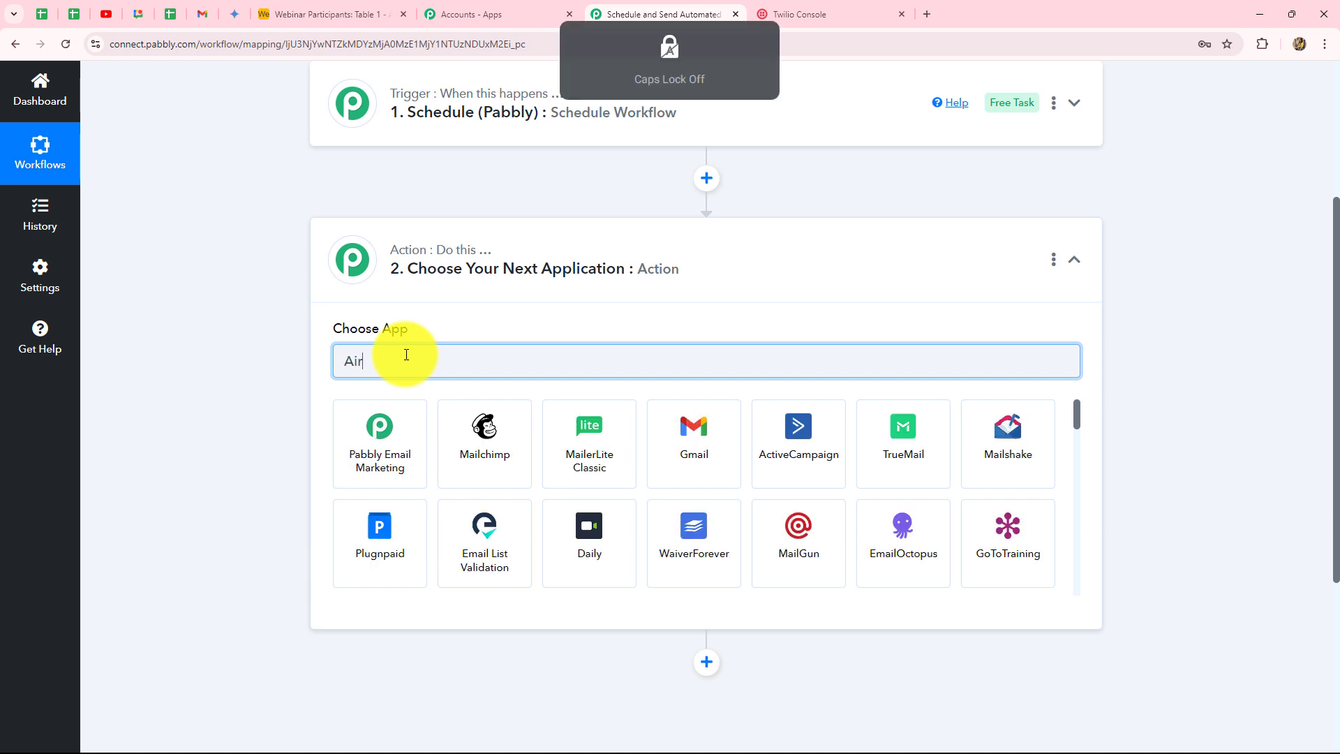
left_click(705, 427)
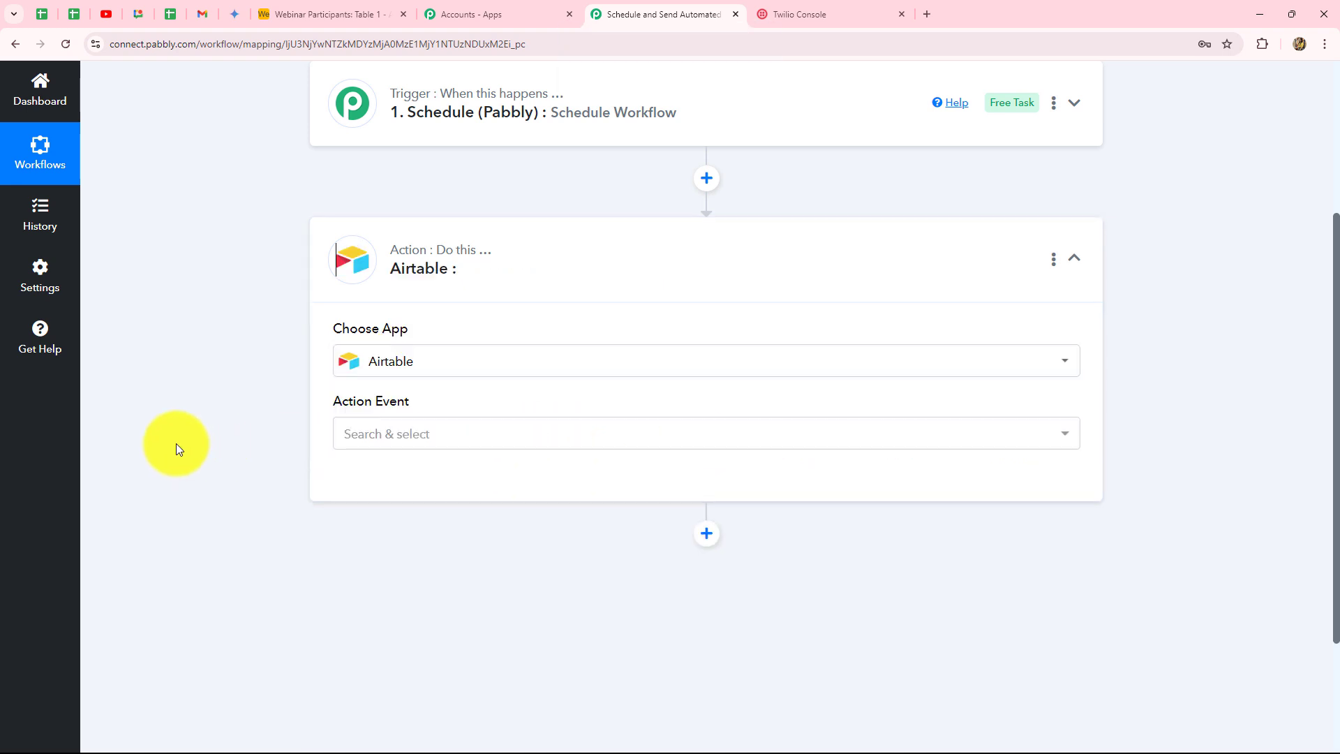
Set the Airtable step's action event to Get All Records and open its account connection settings.
left_click(410, 433)
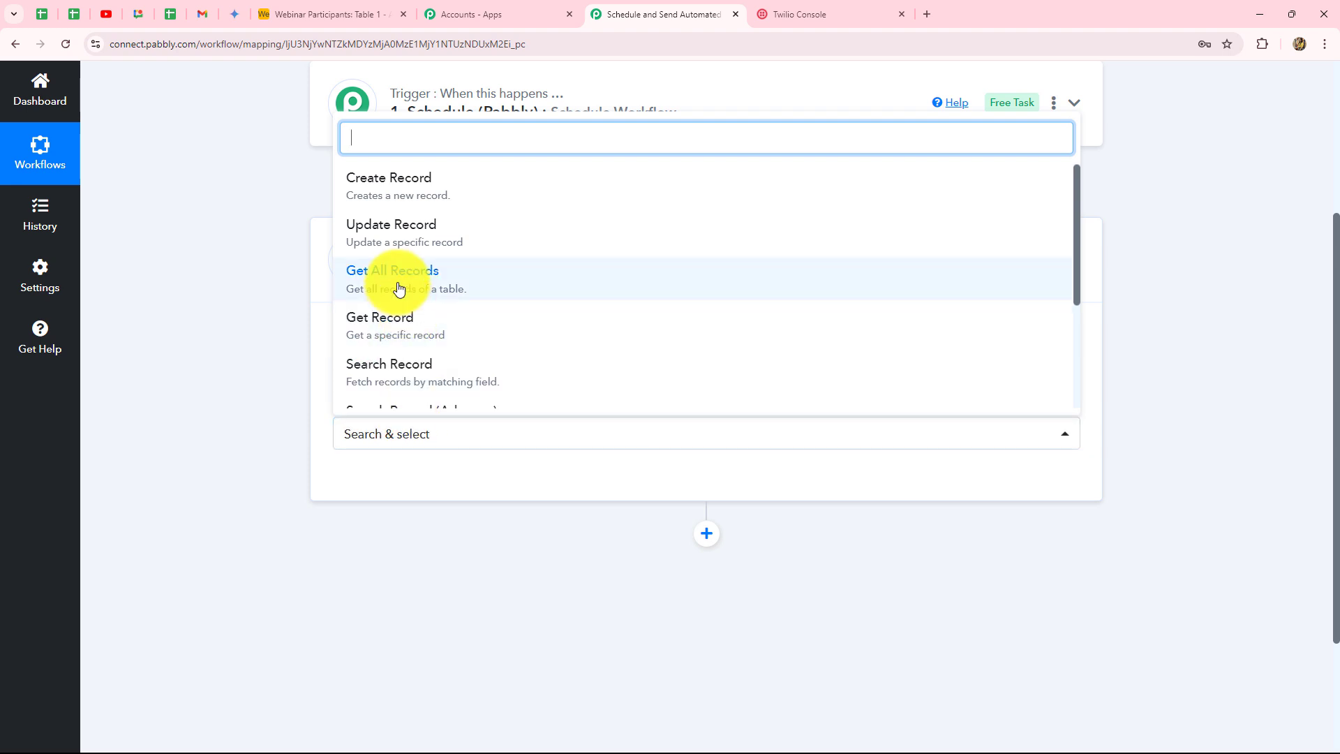
left_click(300, 15)
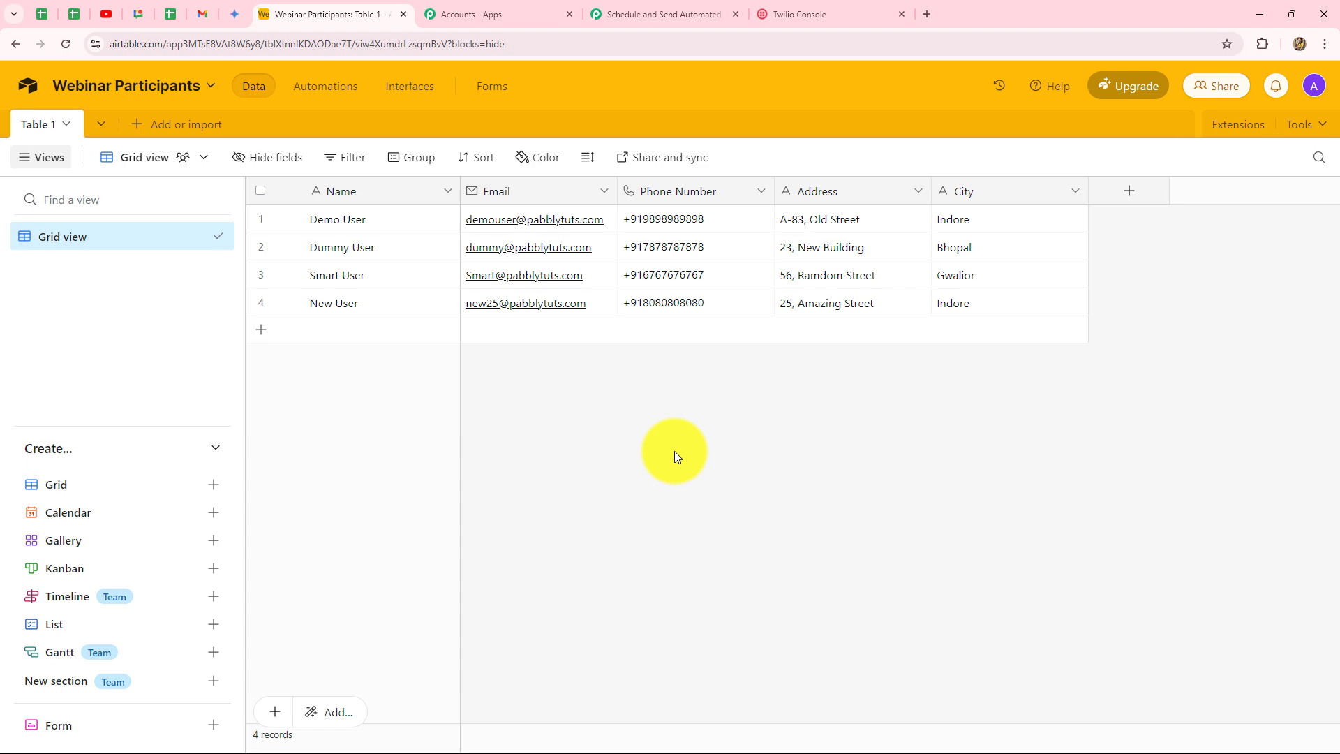
left_click(705, 14)
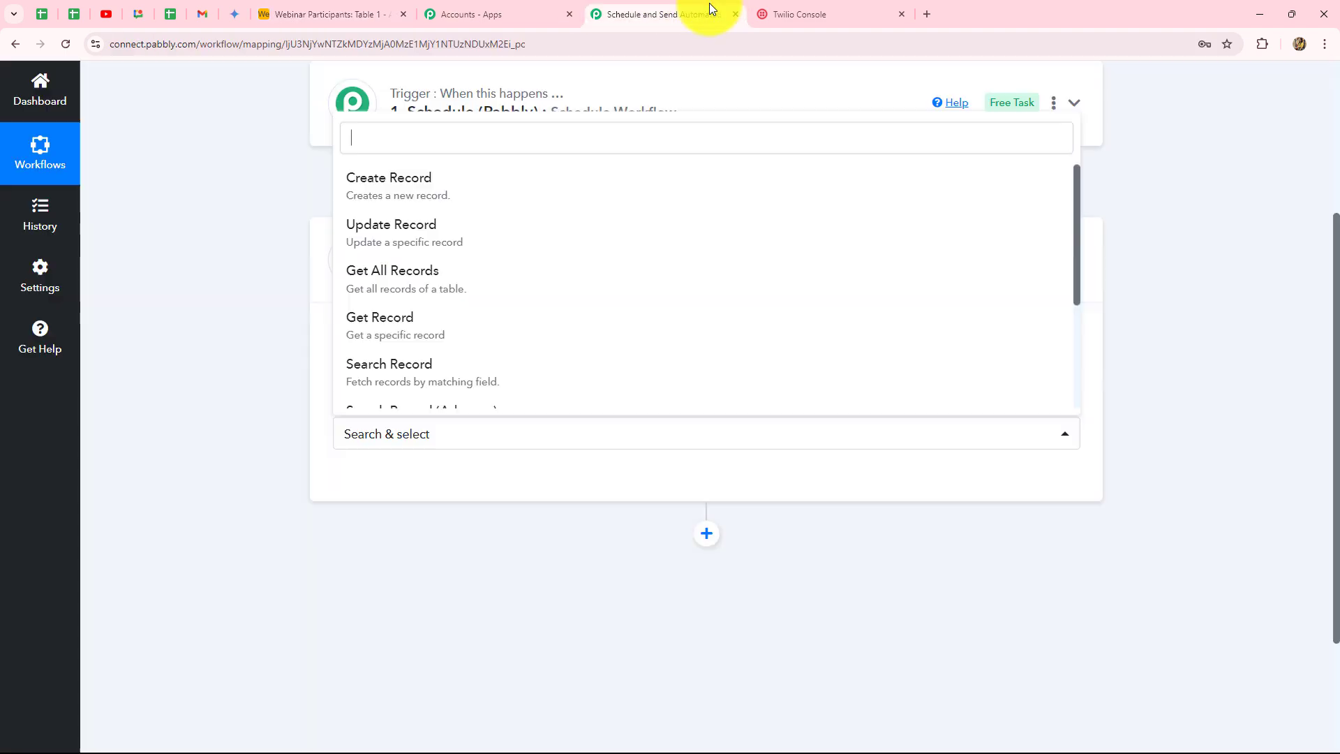
left_click(359, 290)
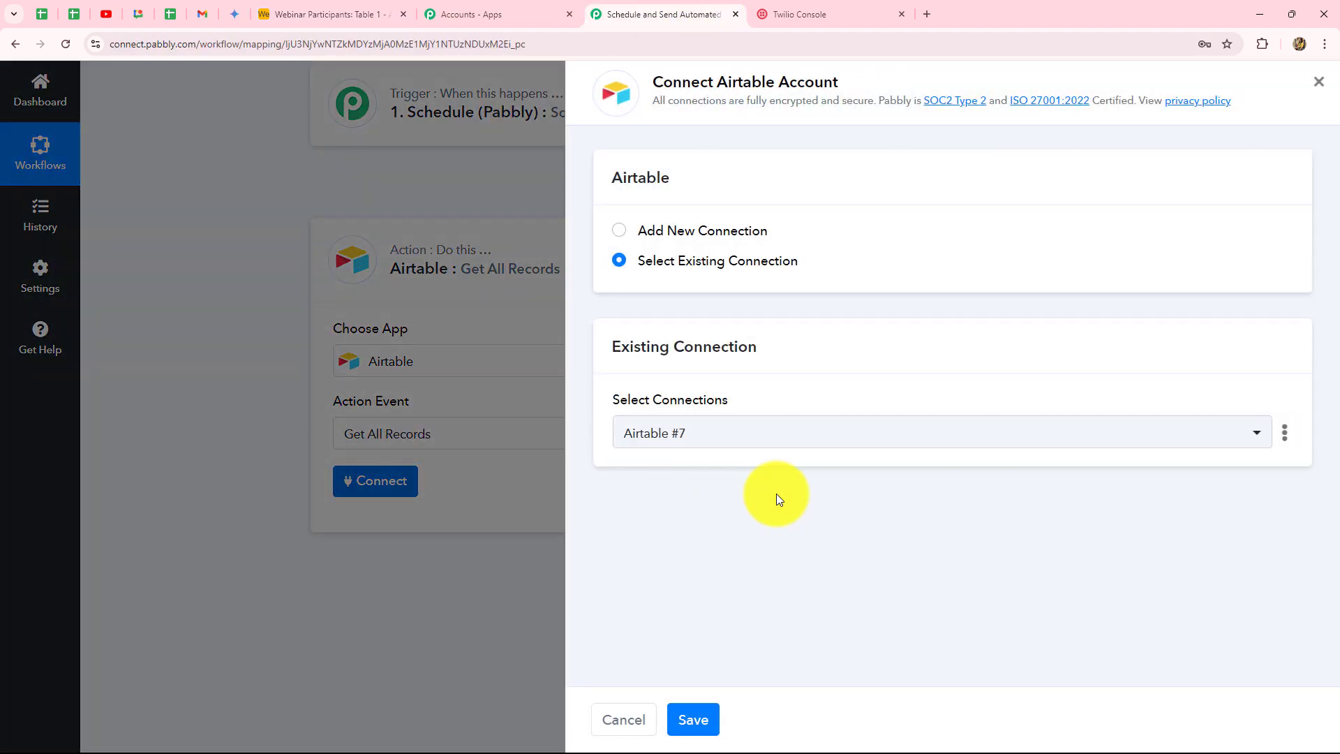
Add a new Airtable connection, granting Pabbly Connect access to all current and future bases in all current and future workspaces.
left_click(619, 230)
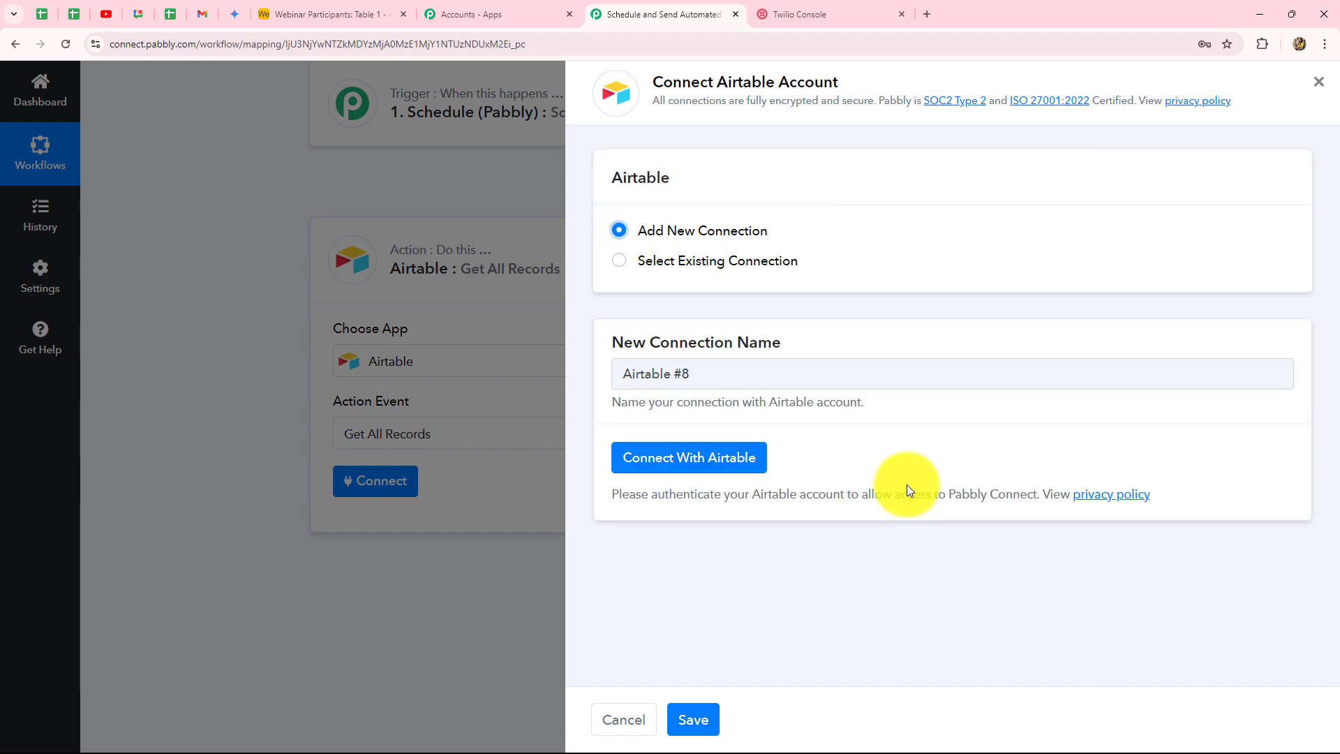
left_click(308, 14)
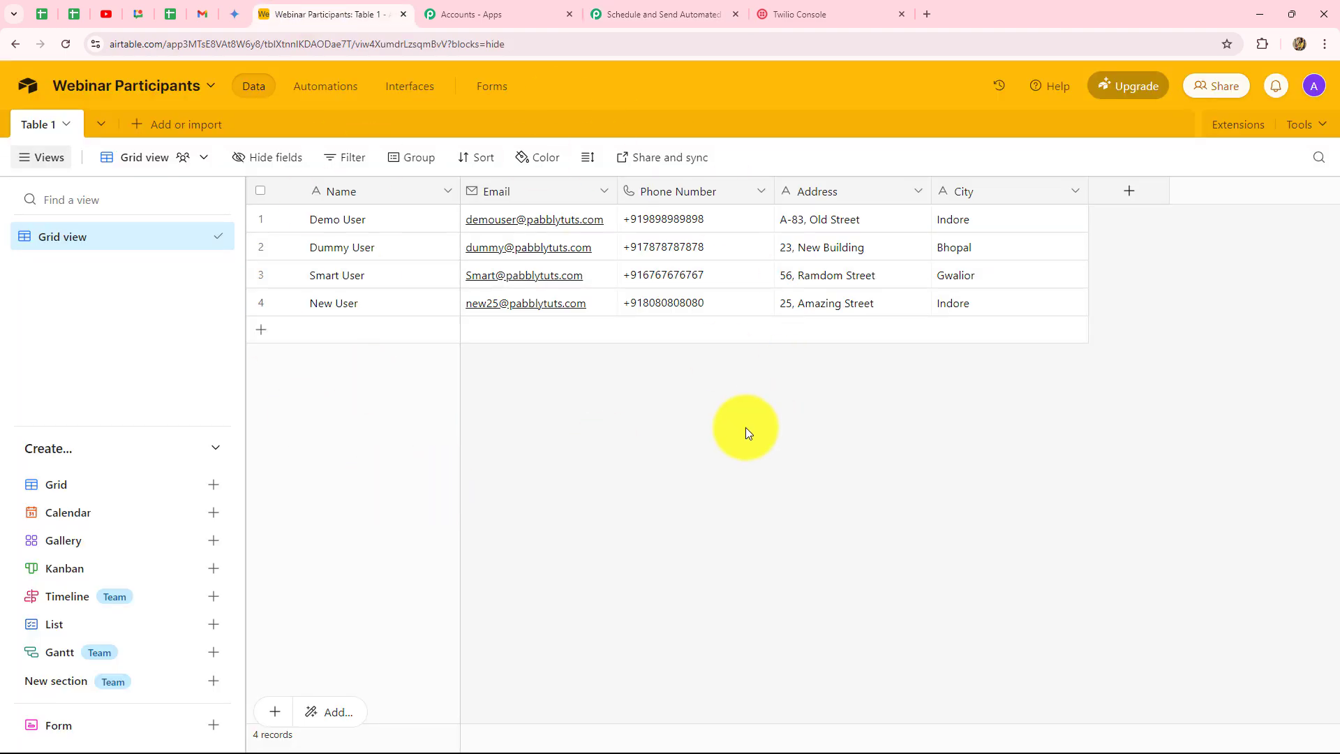
left_click(680, 16)
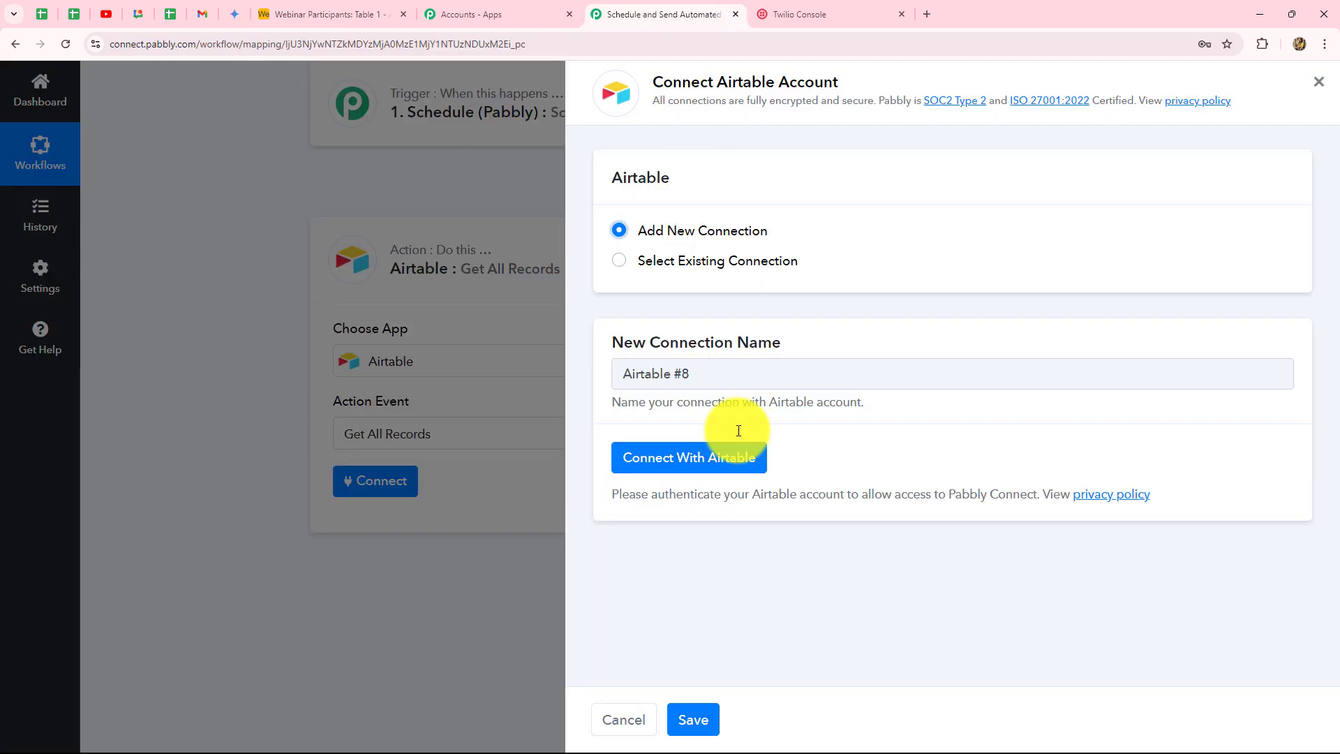
left_click(689, 461)
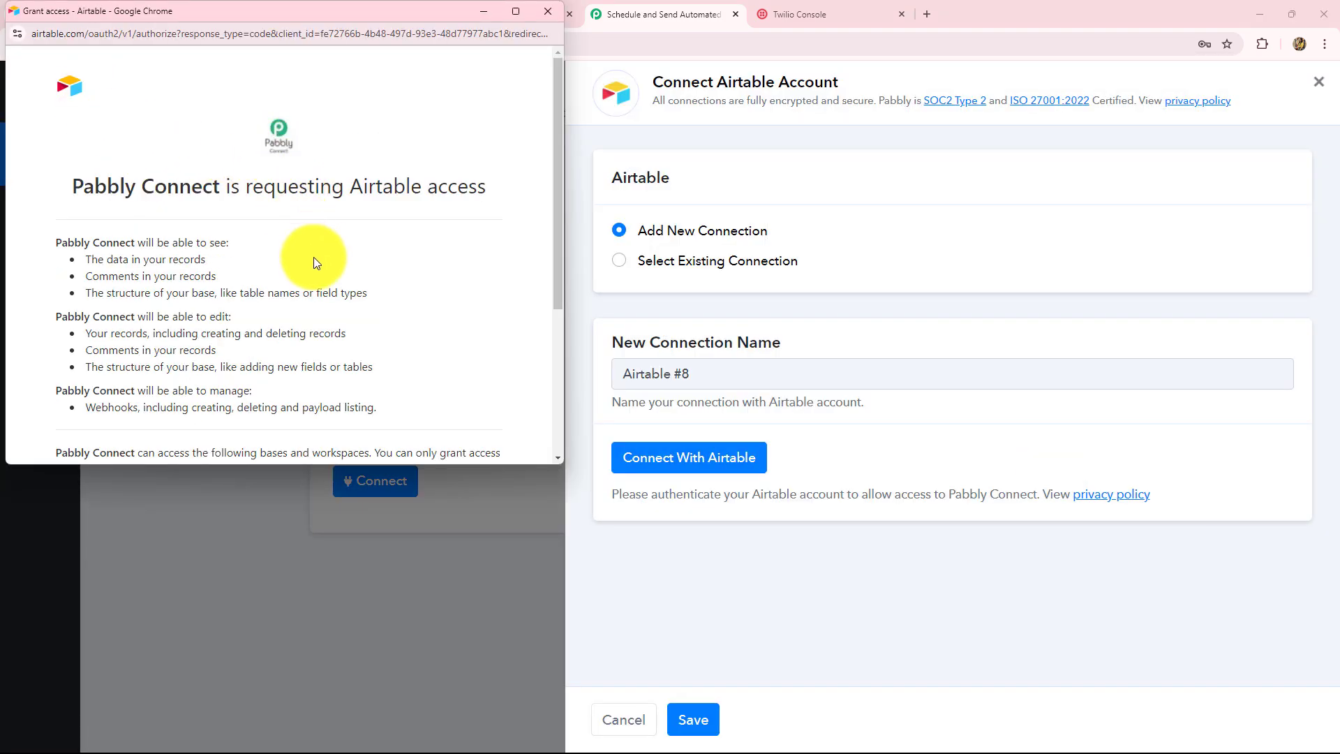
scroll(313, 257, "down", 3)
left_click(100, 259)
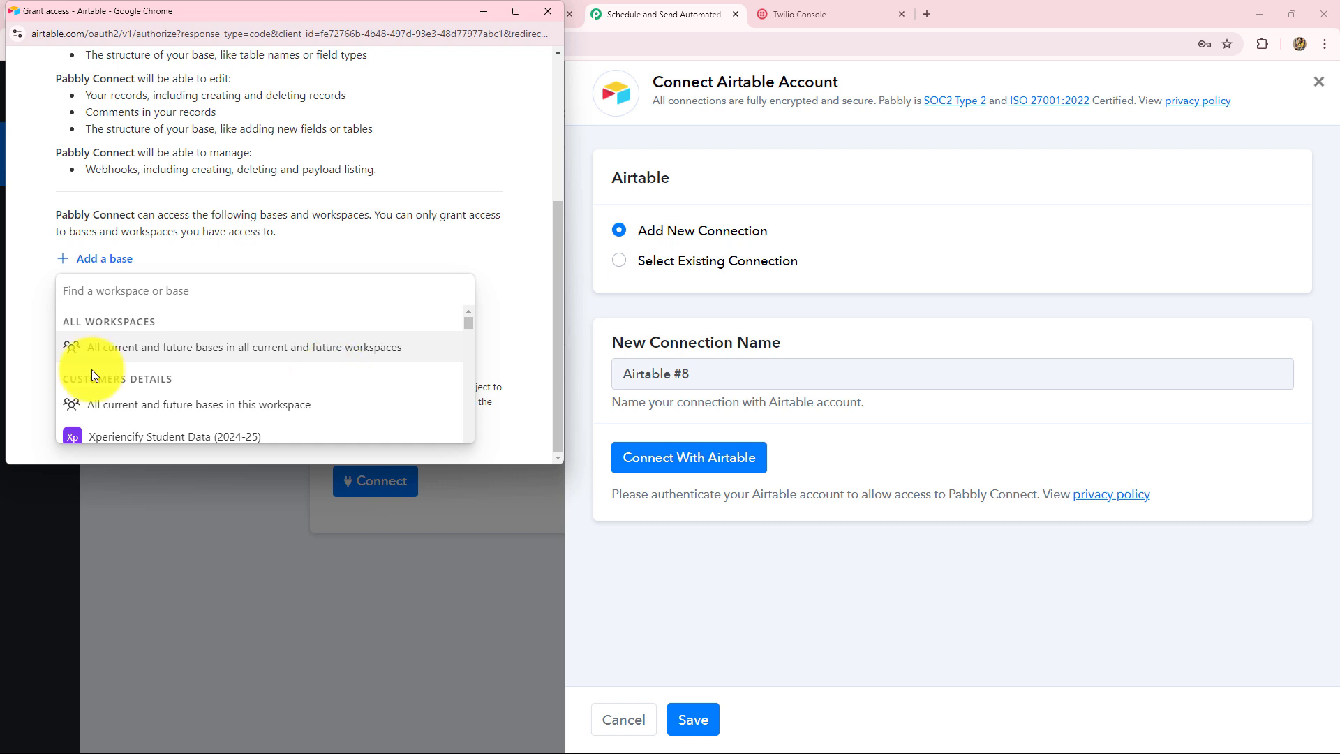
left_click(232, 349)
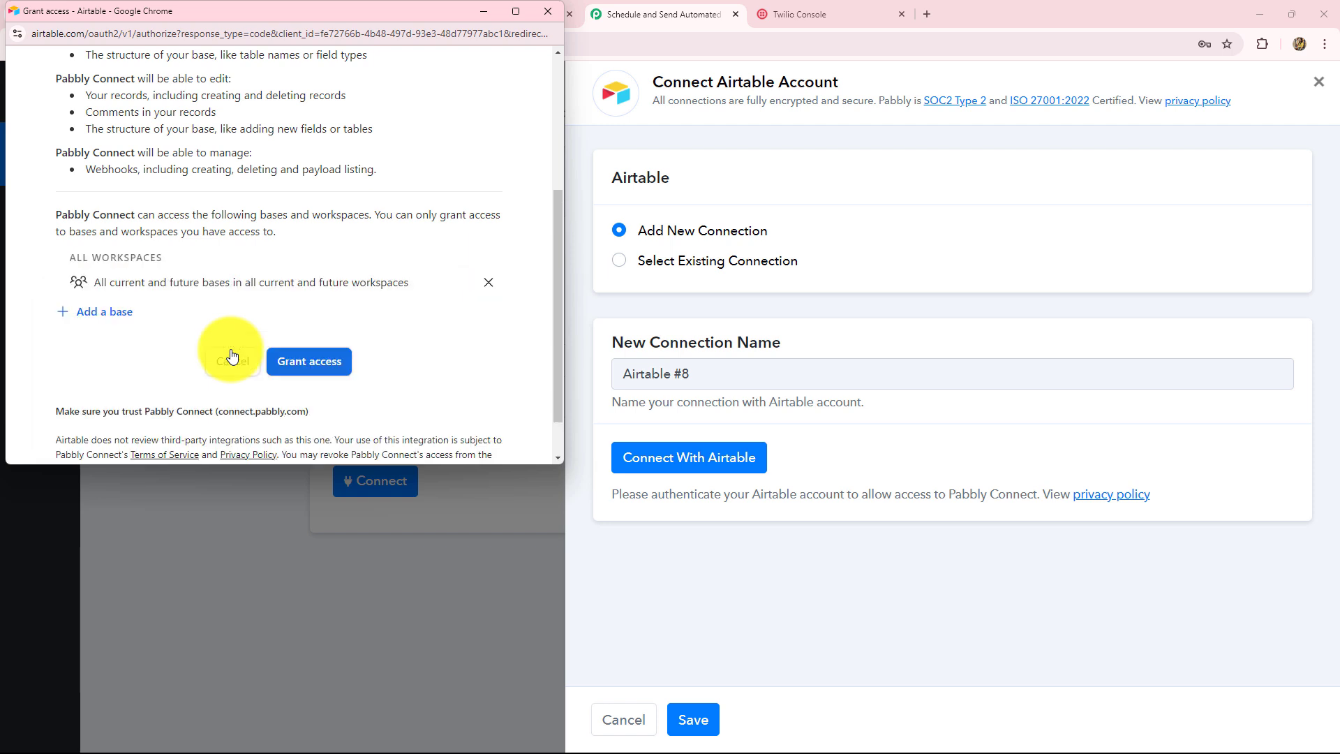
left_click(294, 368)
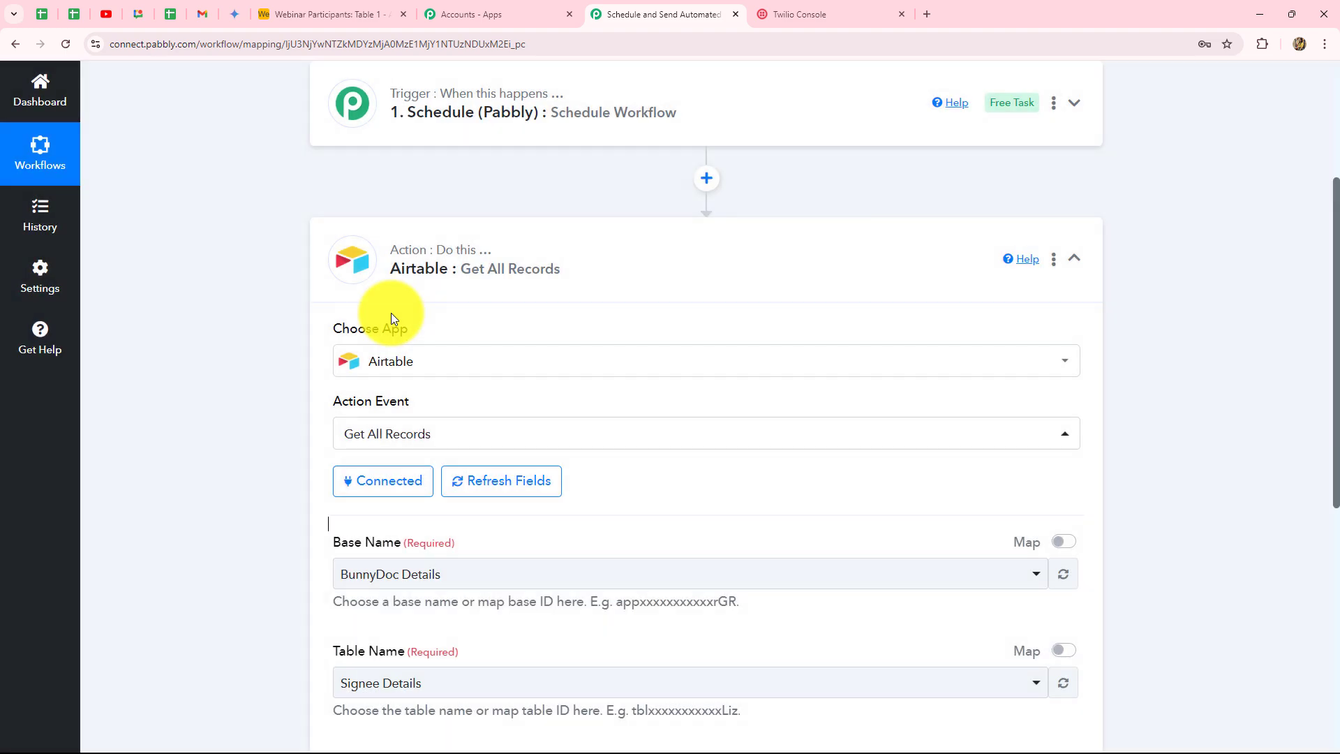
Select the Webinar Participants base with Table 1 as the source of the Airtable records.
scroll(178, 406, "down", 3)
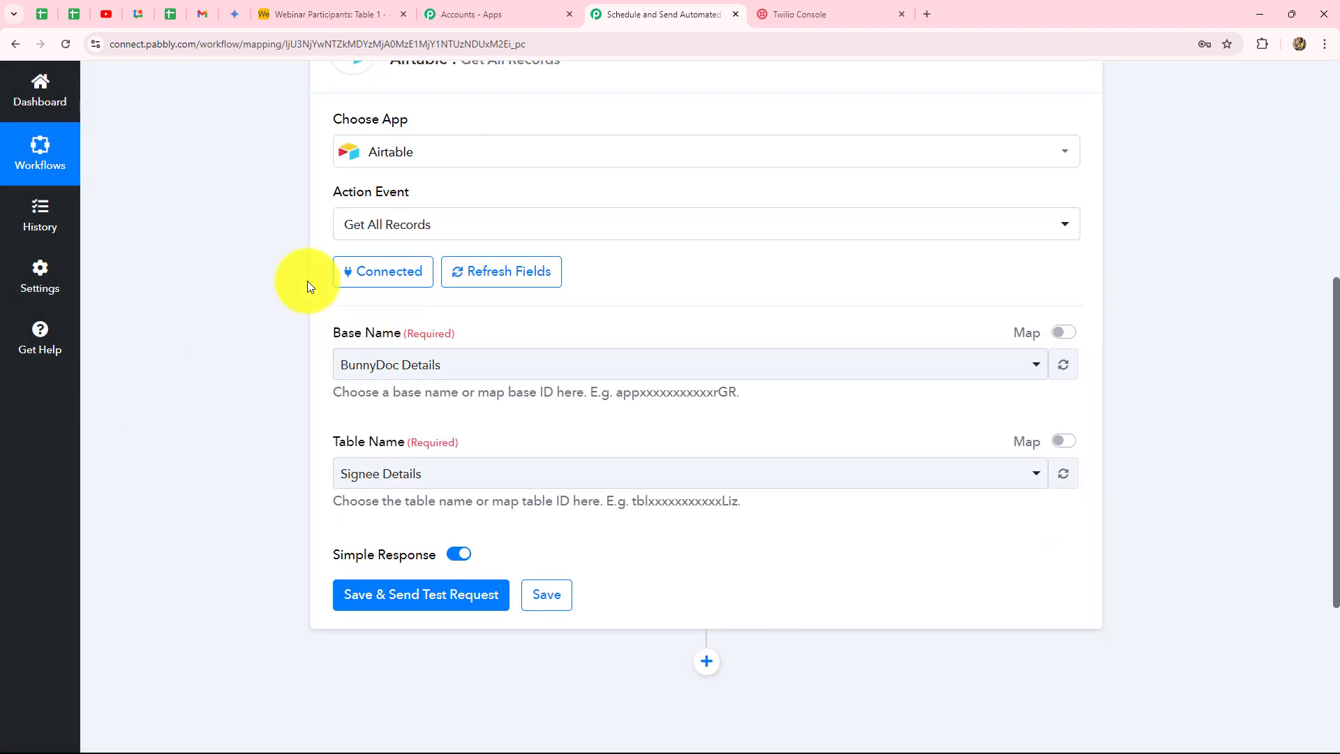
left_click(500, 364)
left_click(500, 364)
left_click(500, 364)
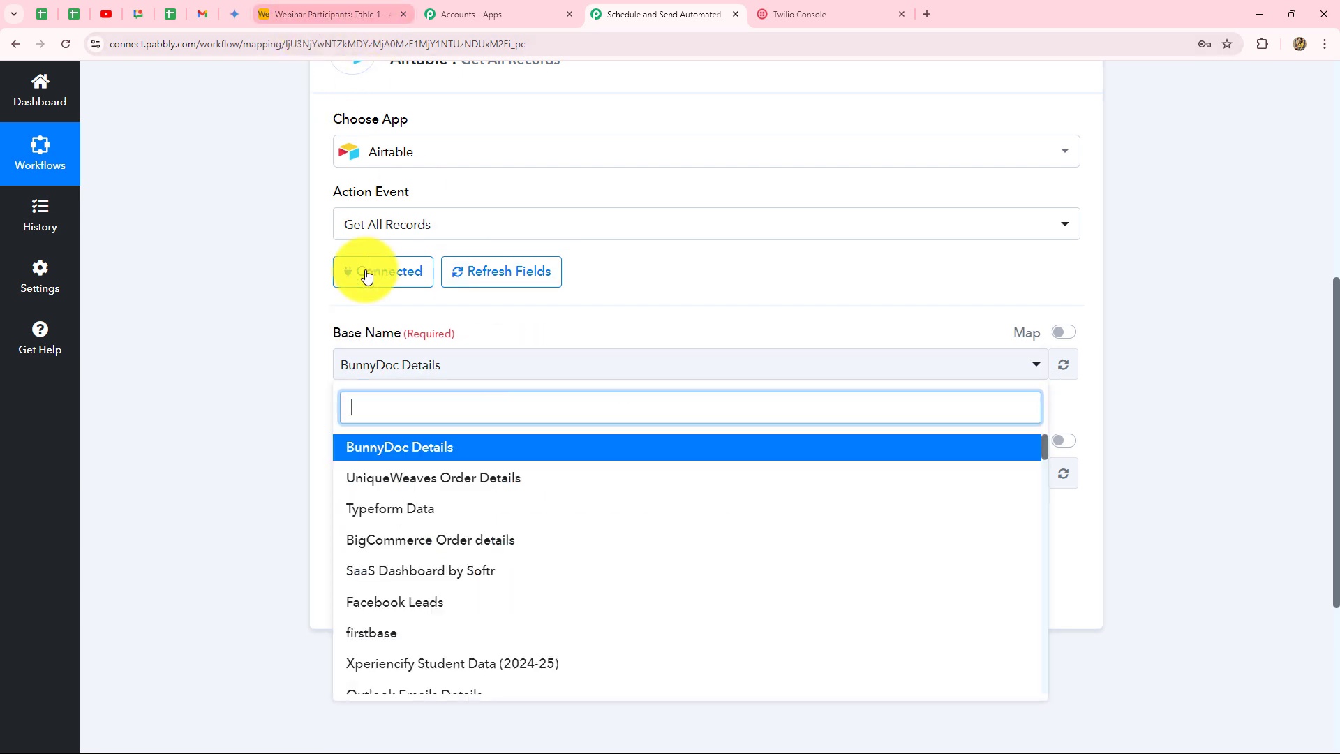
type("we")
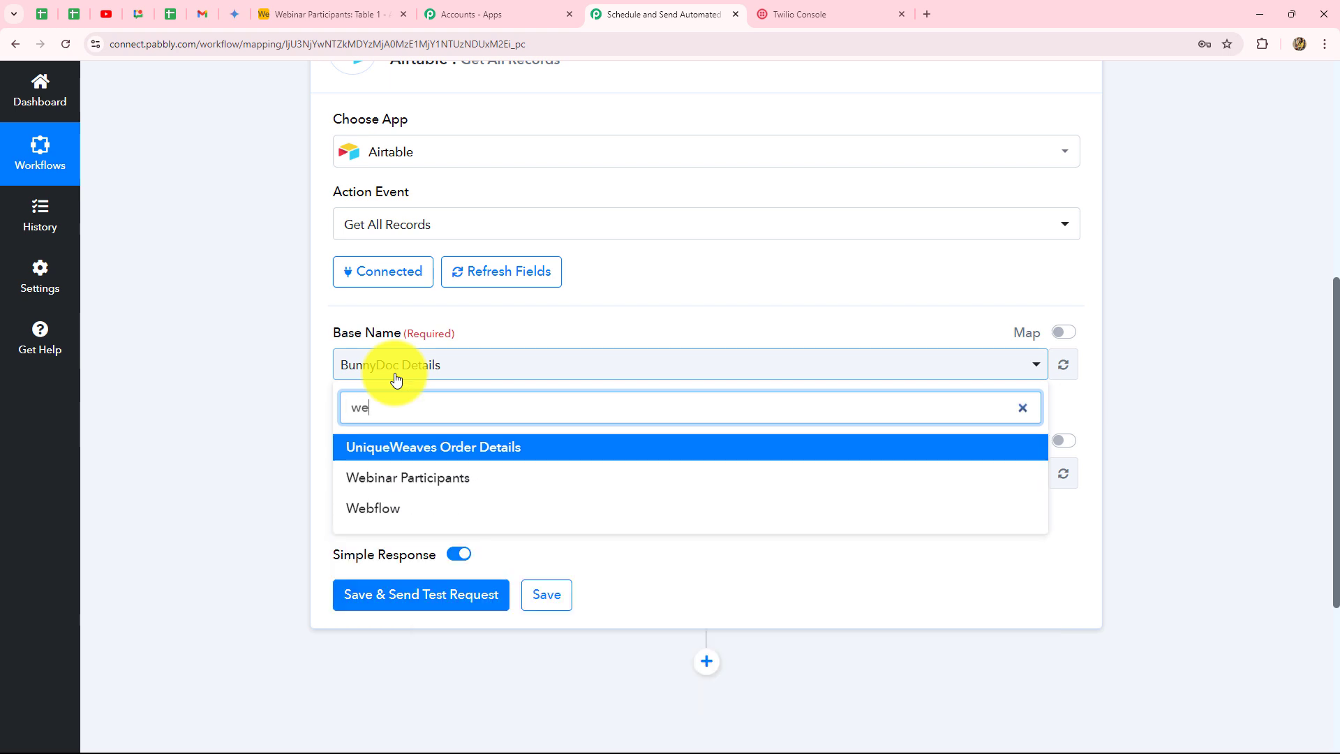
left_click(437, 478)
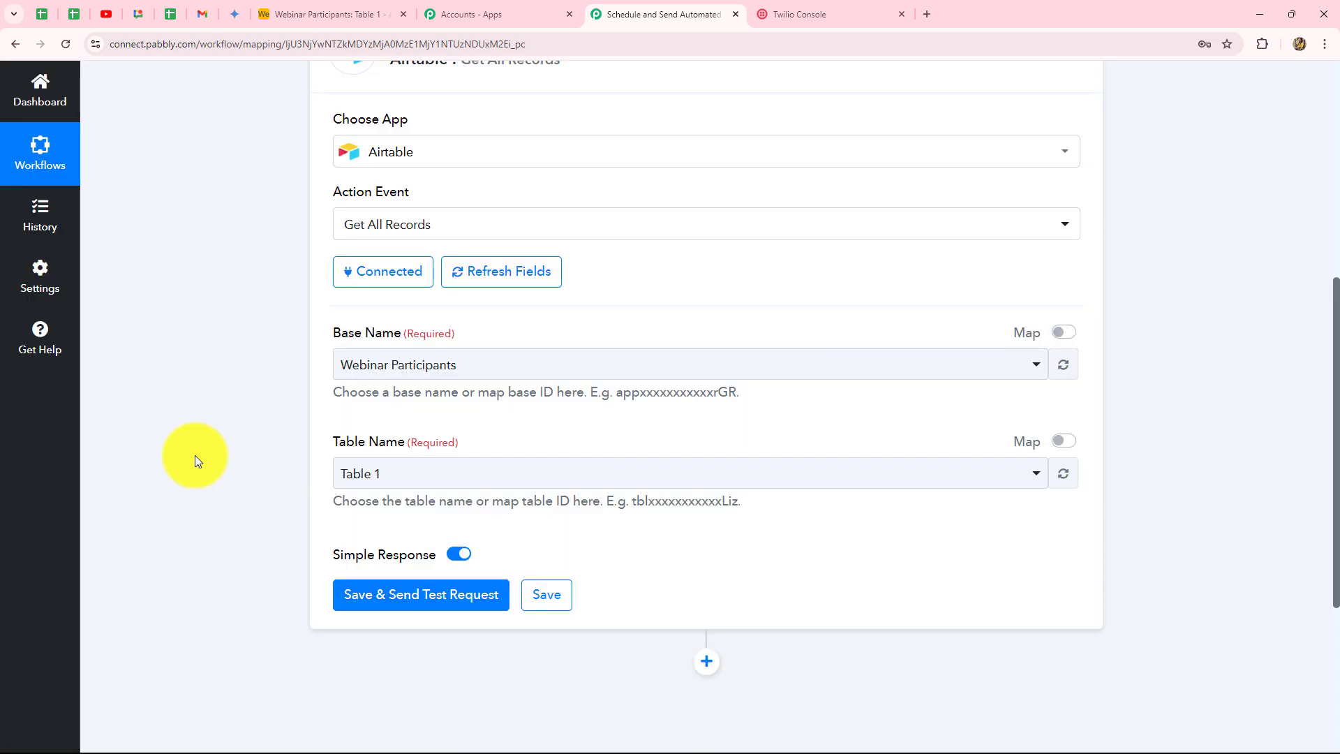
left_click(415, 478)
left_click(254, 478)
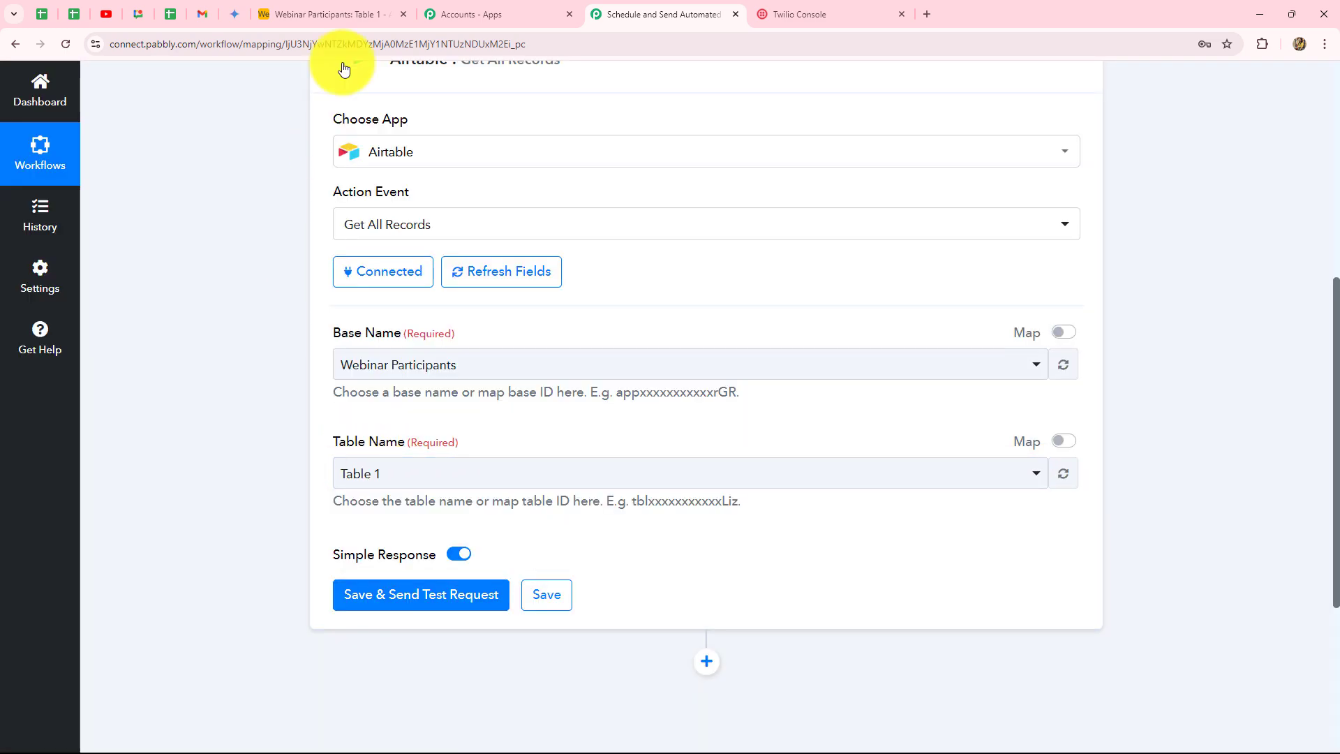
left_click(328, 14)
left_click(629, 13)
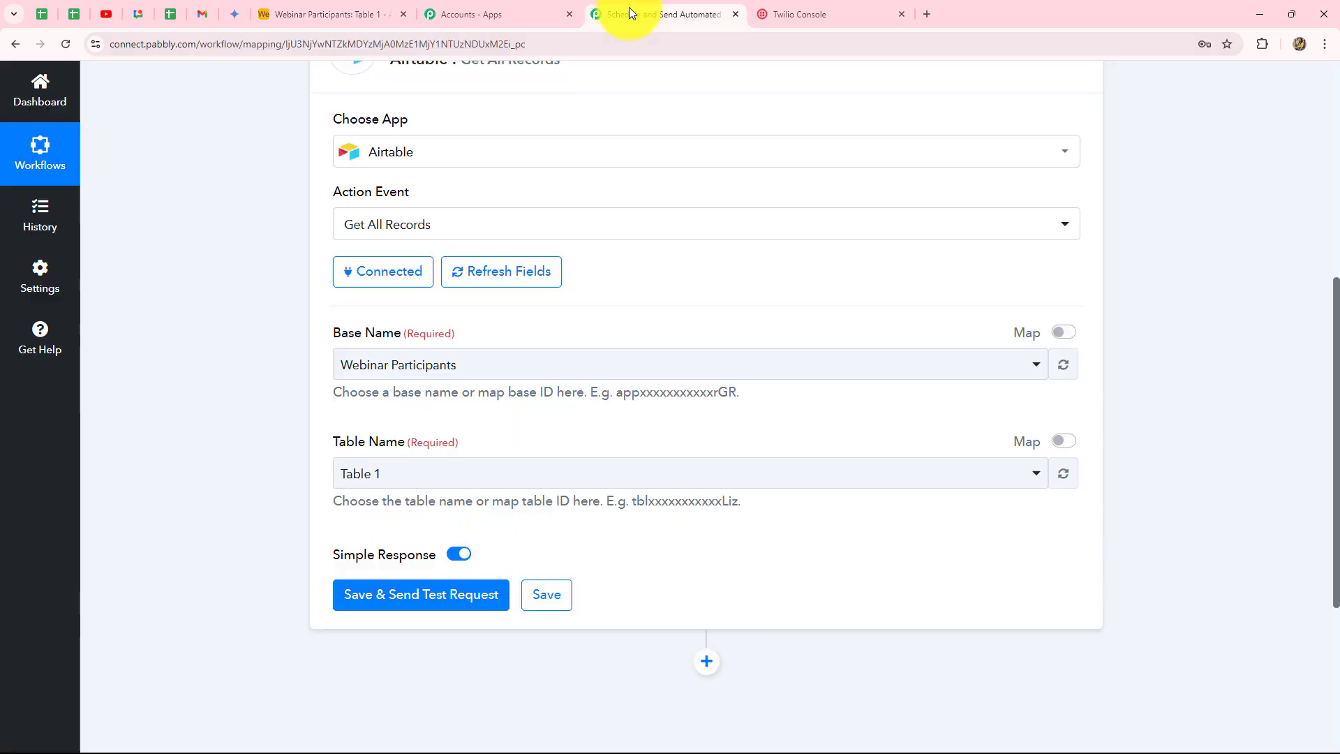
Turn off Simple Response for the Airtable step, then save it and send a test request.
scroll(556, 349, "down", 3)
scroll(557, 349, "up", 2)
scroll(557, 349, "up", 4)
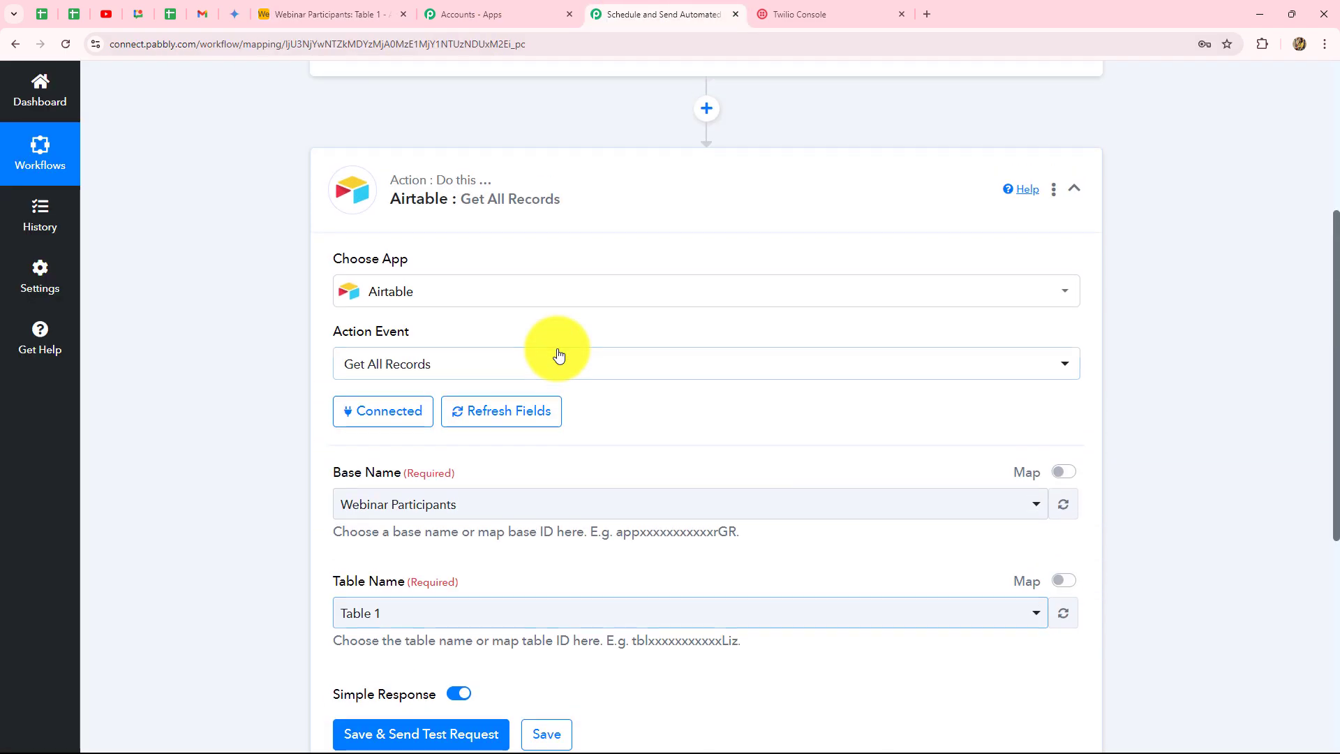
scroll(557, 349, "down", 4)
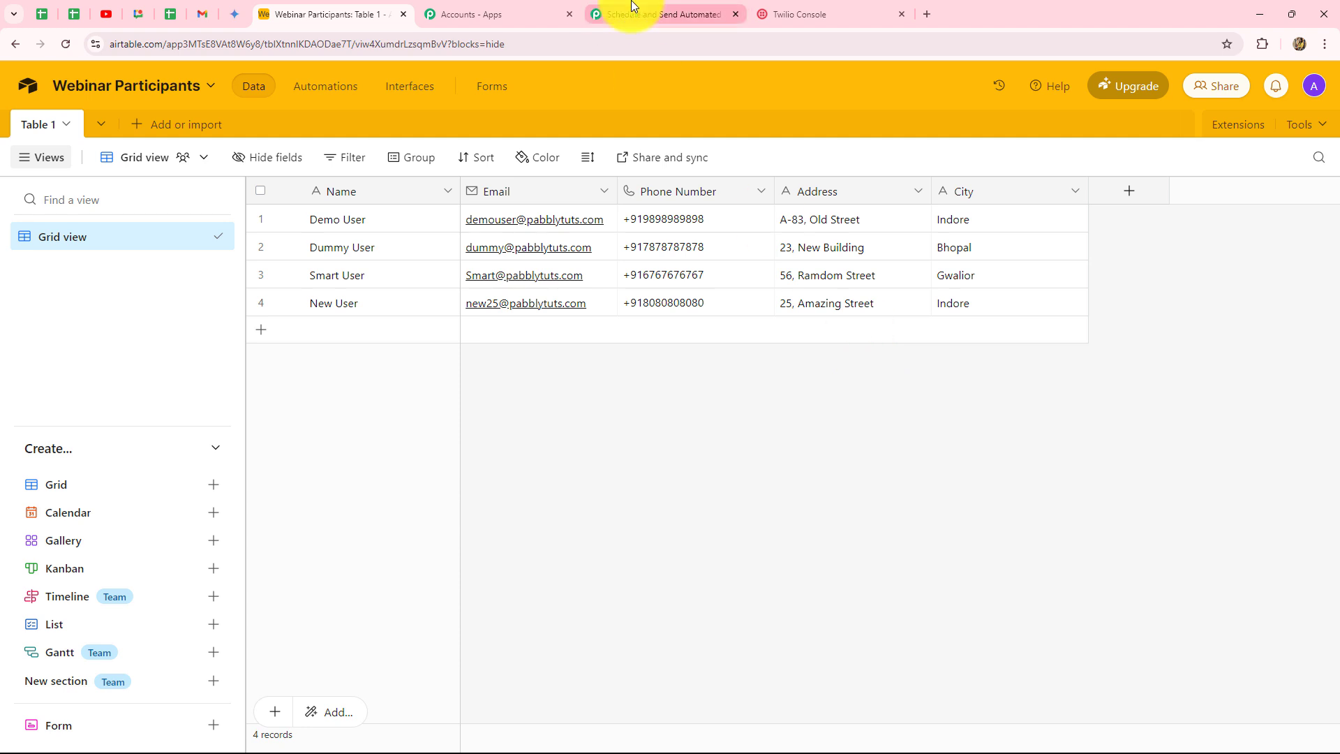
left_click(663, 14)
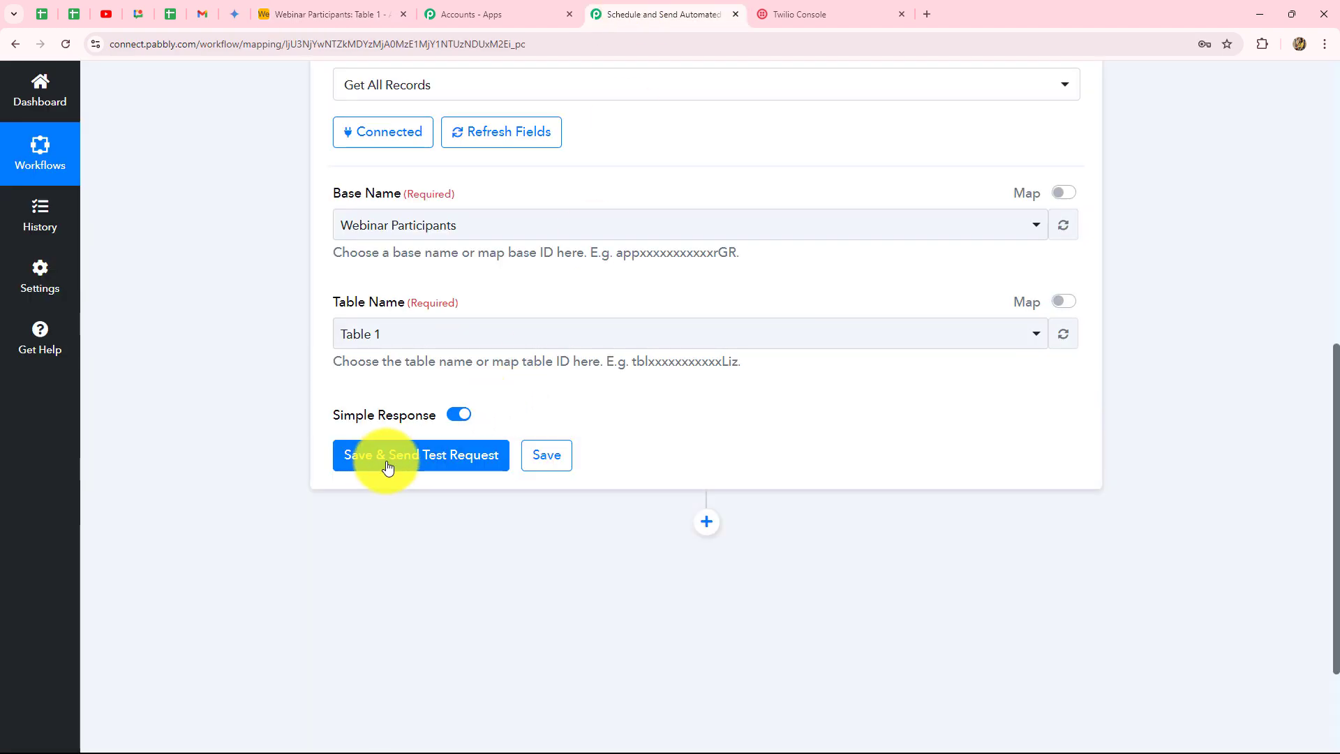
left_click(458, 416)
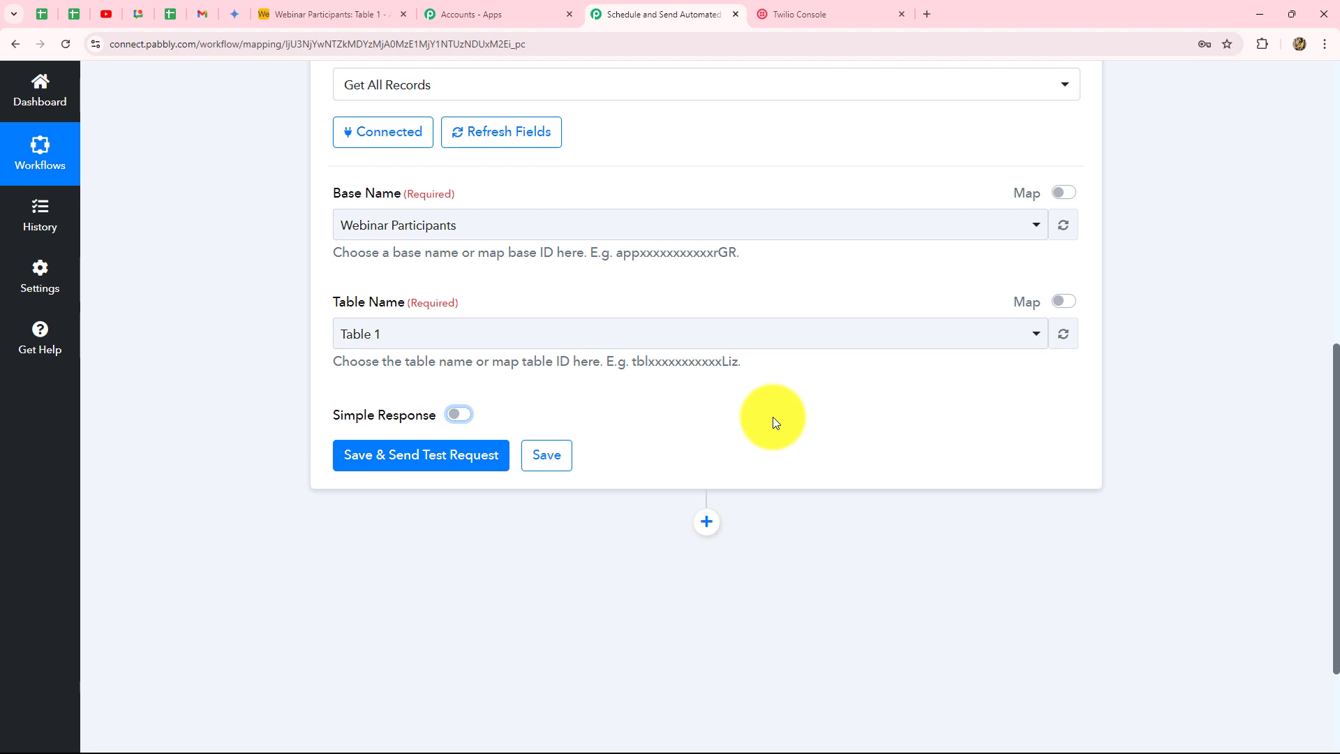
left_click(396, 466)
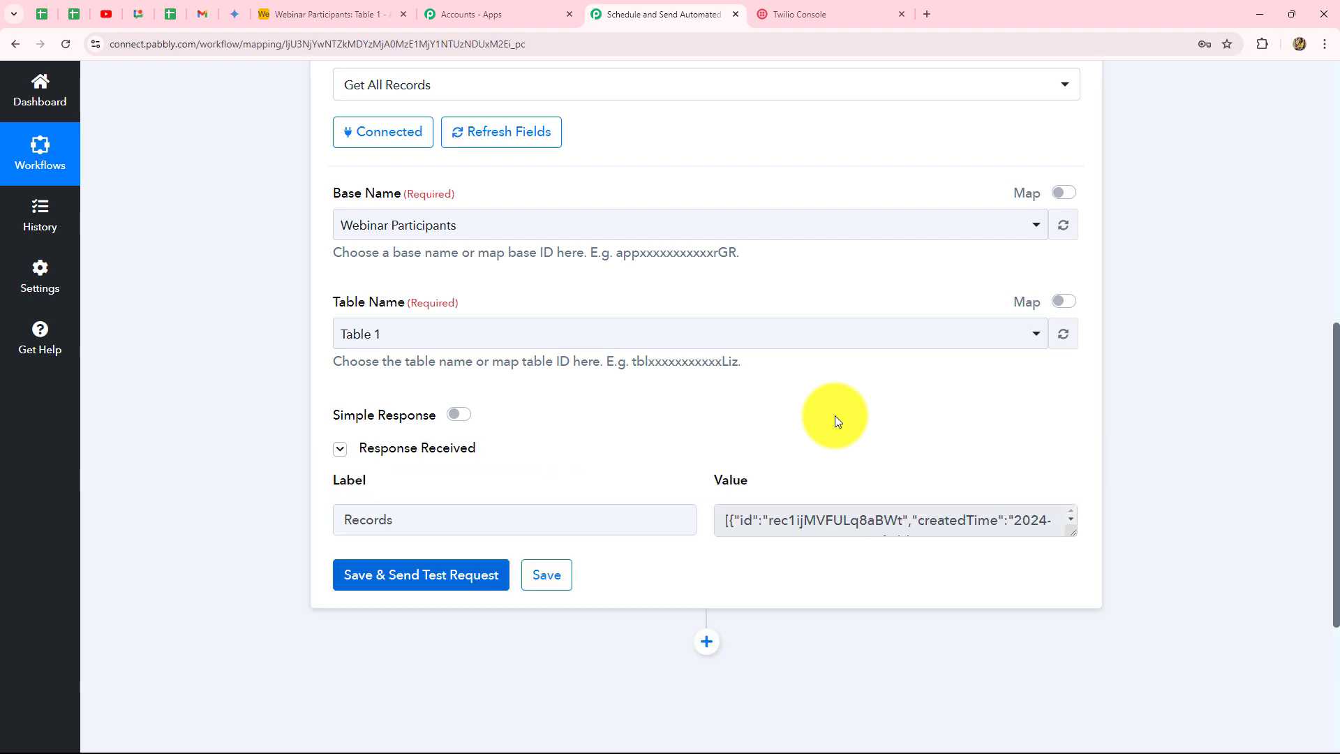
Enlarge the received Records value and compare its participant entries with the Webinar Participants table in Airtable.
scroll(1051, 346, "down", 3)
left_click_drag(1071, 320, 1078, 691)
scroll(958, 489, "down", 2)
scroll(958, 488, "down", 1)
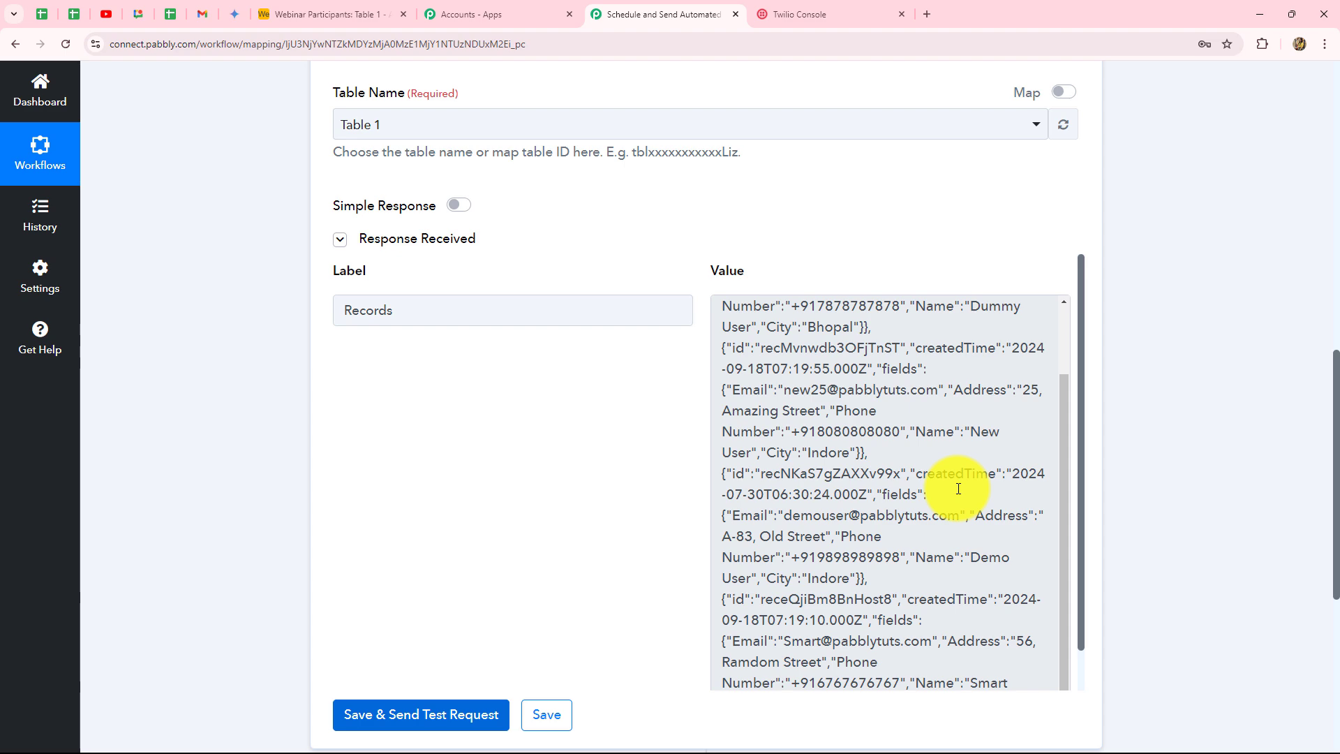
scroll(957, 493, "up", 3)
left_click_drag(717, 315, 1011, 682)
scroll(1200, 492, "down", 3)
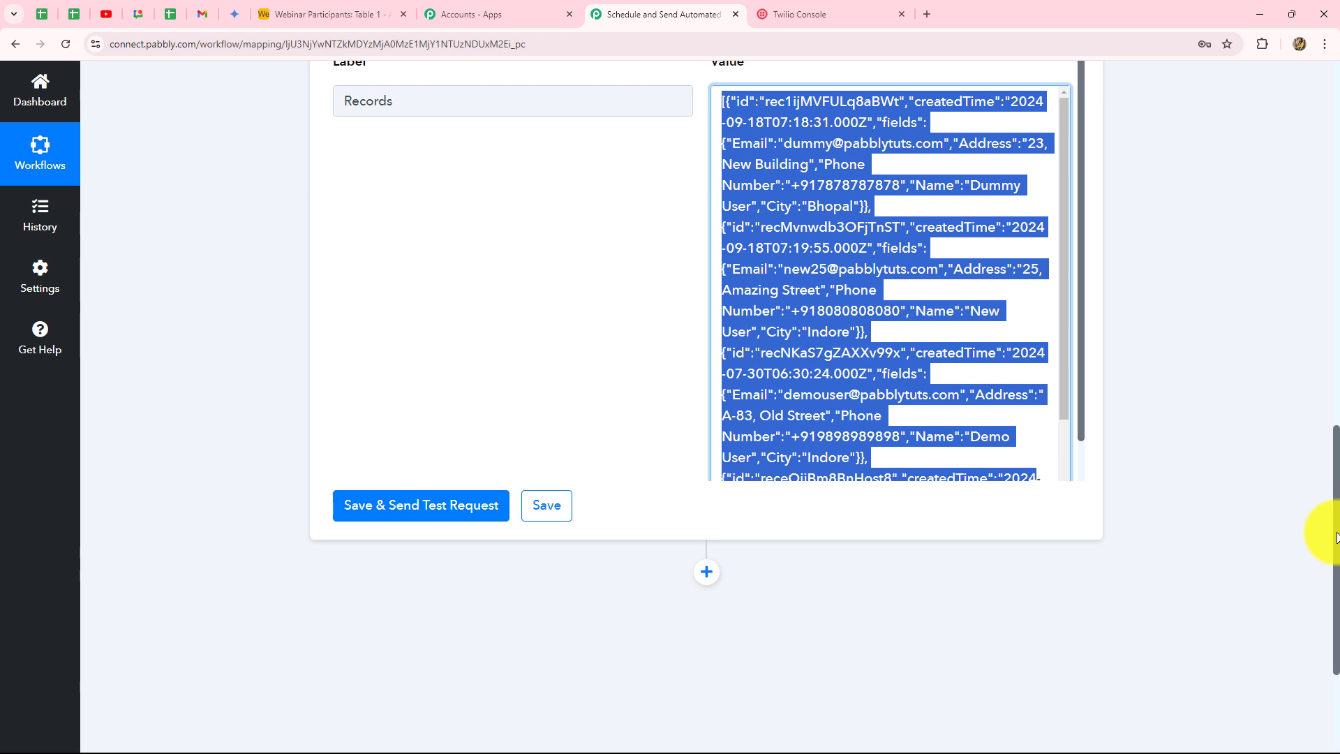
left_click(317, 19)
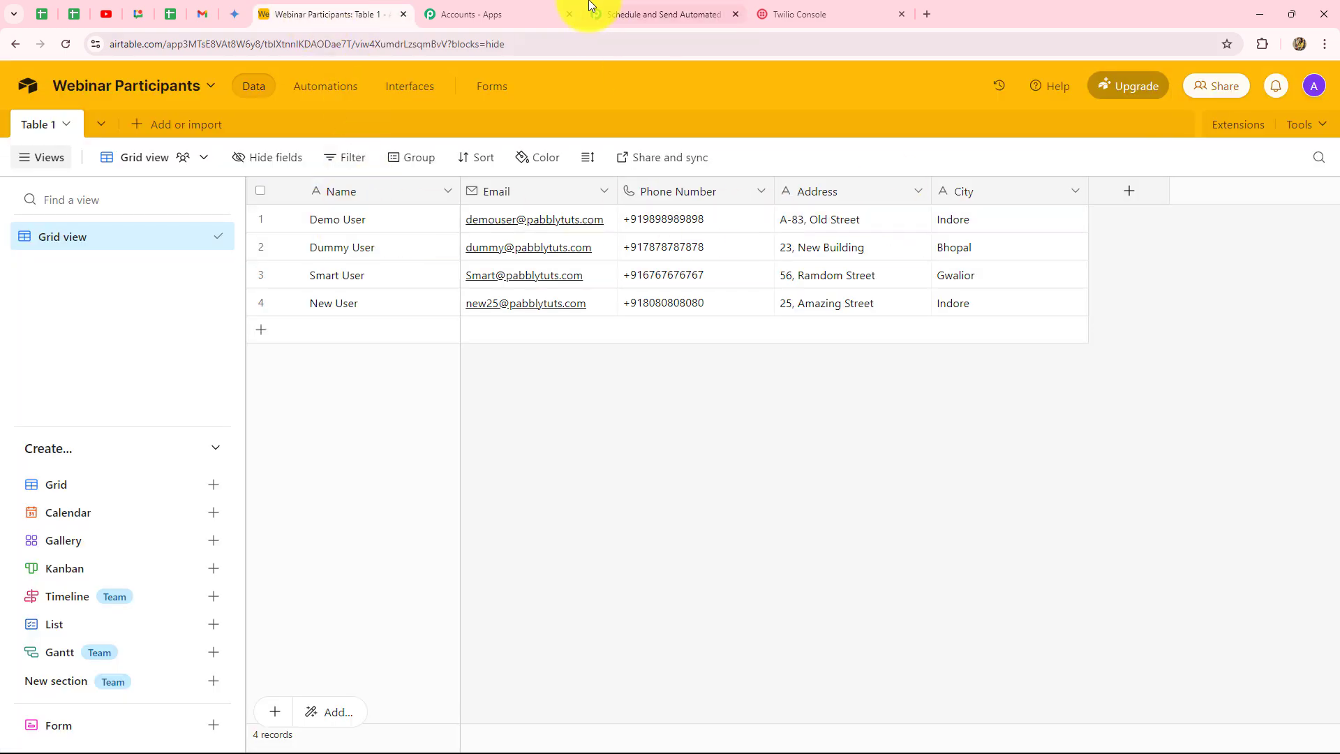
left_click(663, 15)
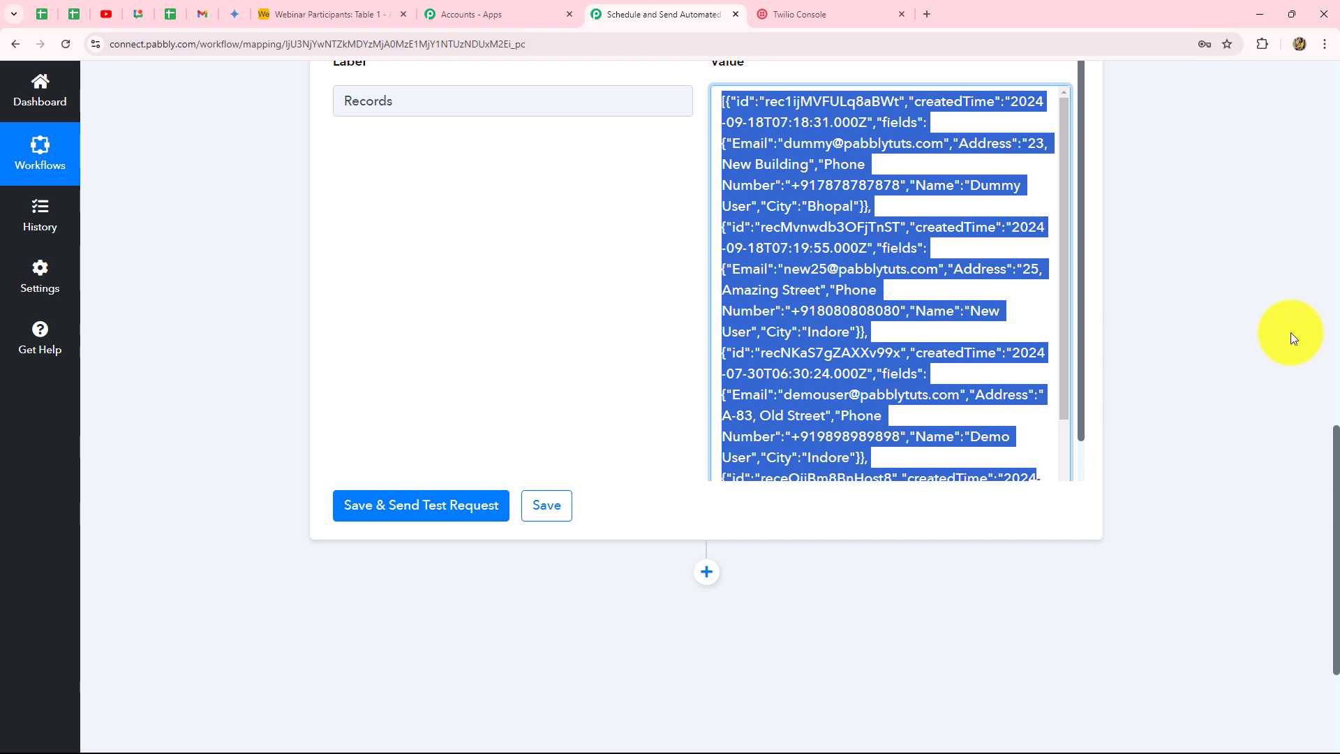
Add a third step after the Airtable action and set its app to Iterator (Pabbly).
scroll(1310, 328, "down", 3)
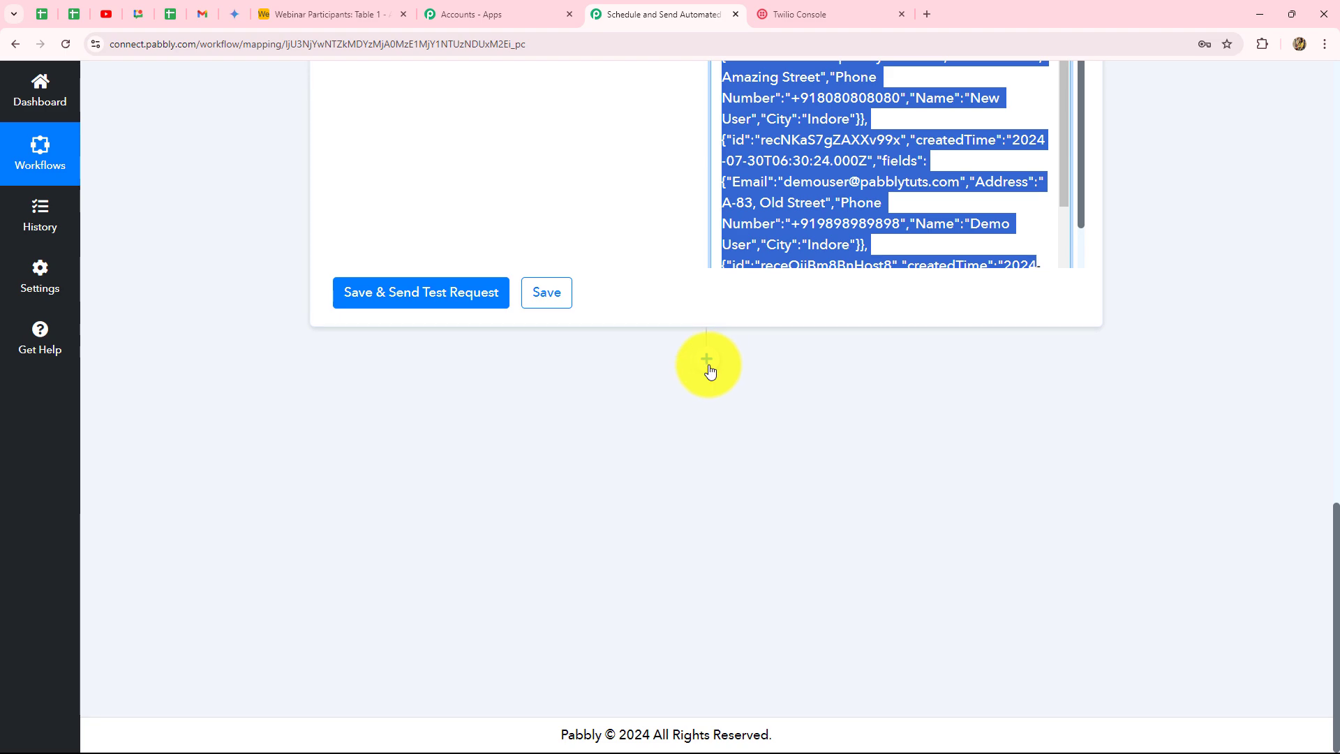
left_click(706, 361)
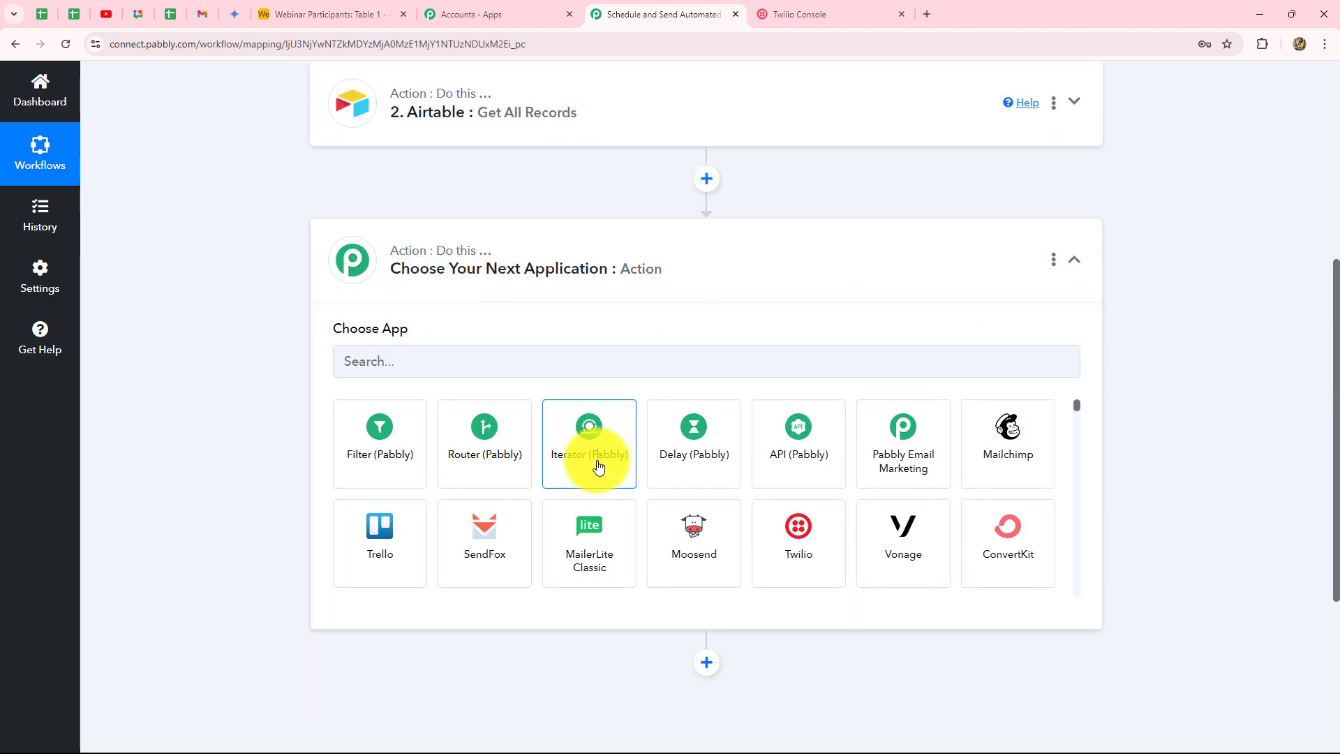
left_click(598, 463)
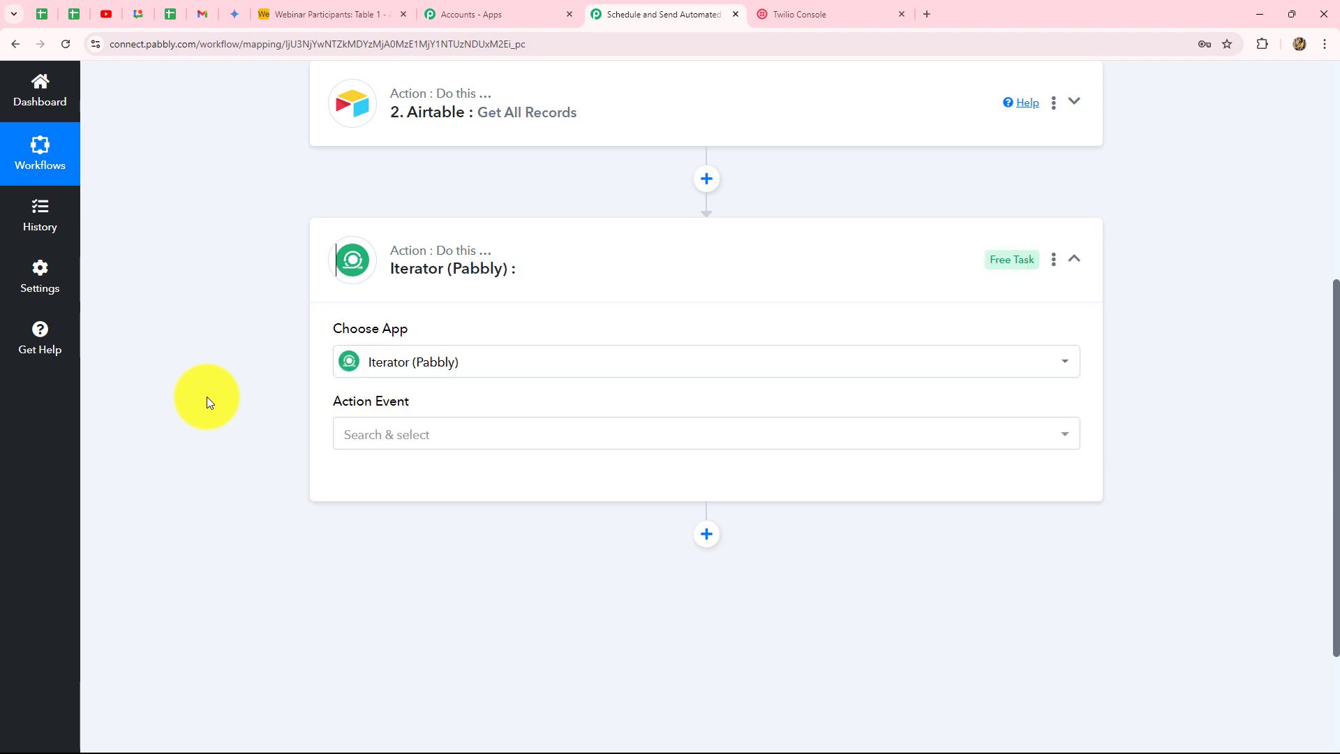
Set the Iterator's action event to Process Arrays, connect it, and save and test it with the 2. Records [] array.
left_click(383, 435)
left_click(380, 530)
scroll(494, 309, "down", 3)
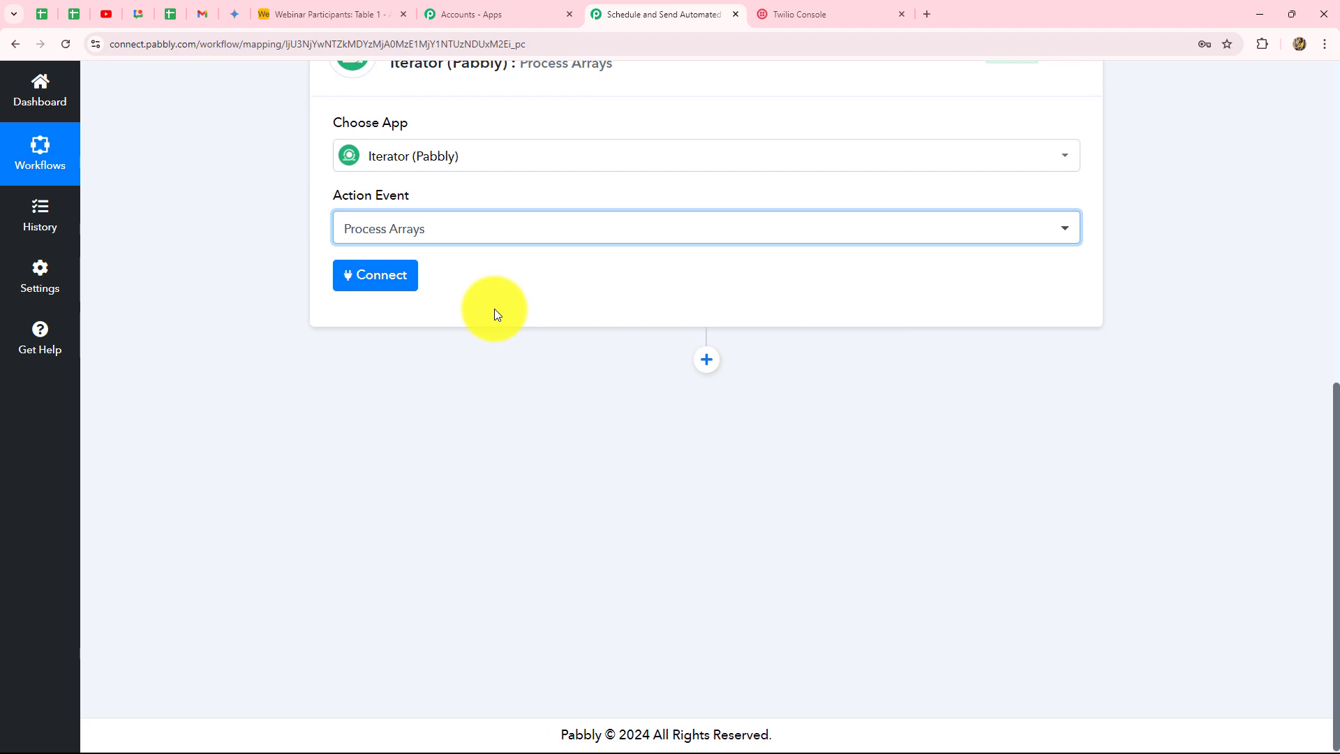
left_click(367, 276)
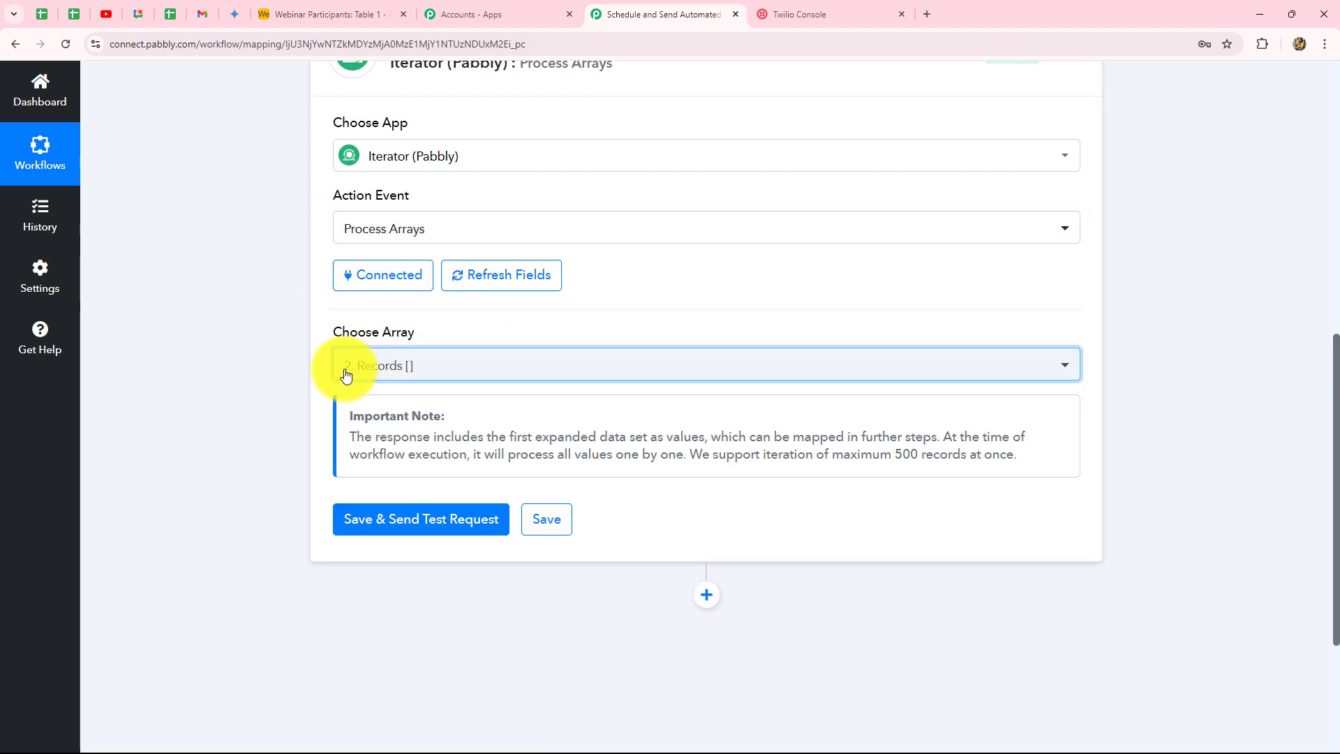
left_click(359, 518)
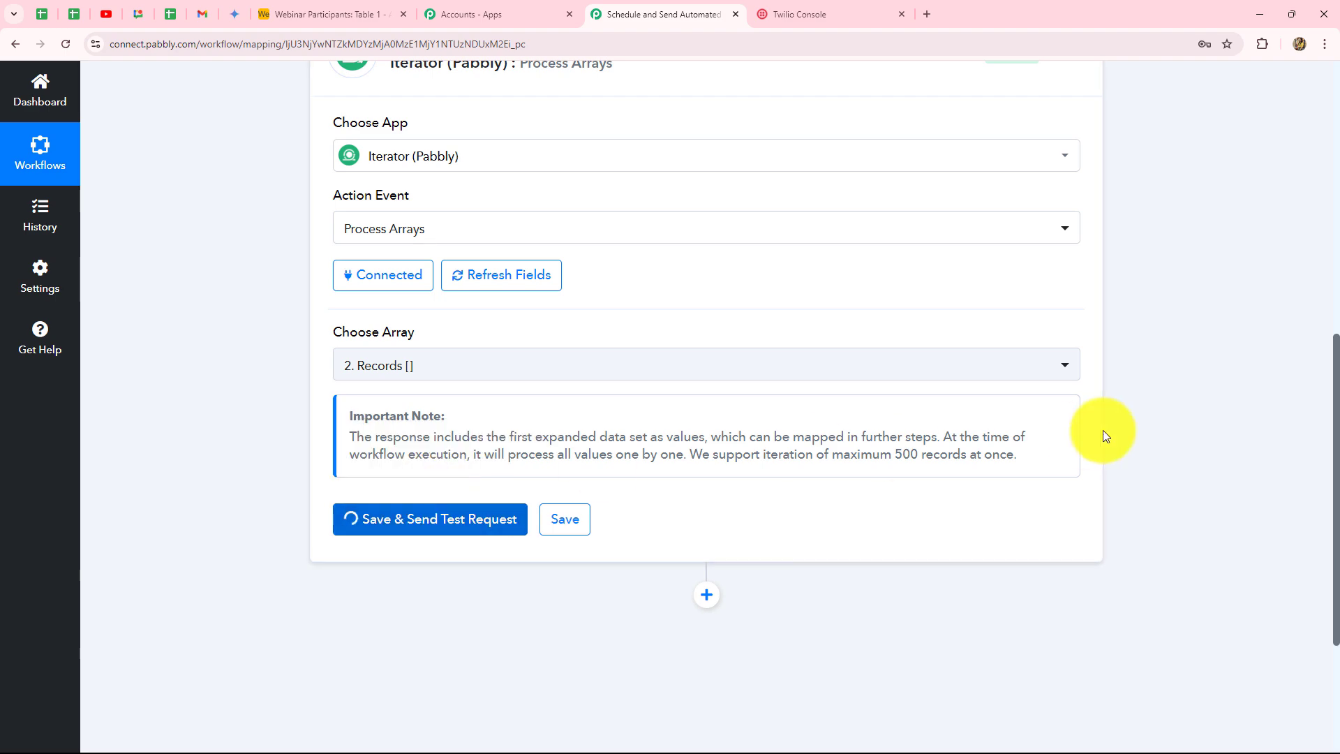
Examine the email, address, phone number, name and city values in the Iterator's received response.
scroll(1226, 416, "down", 5)
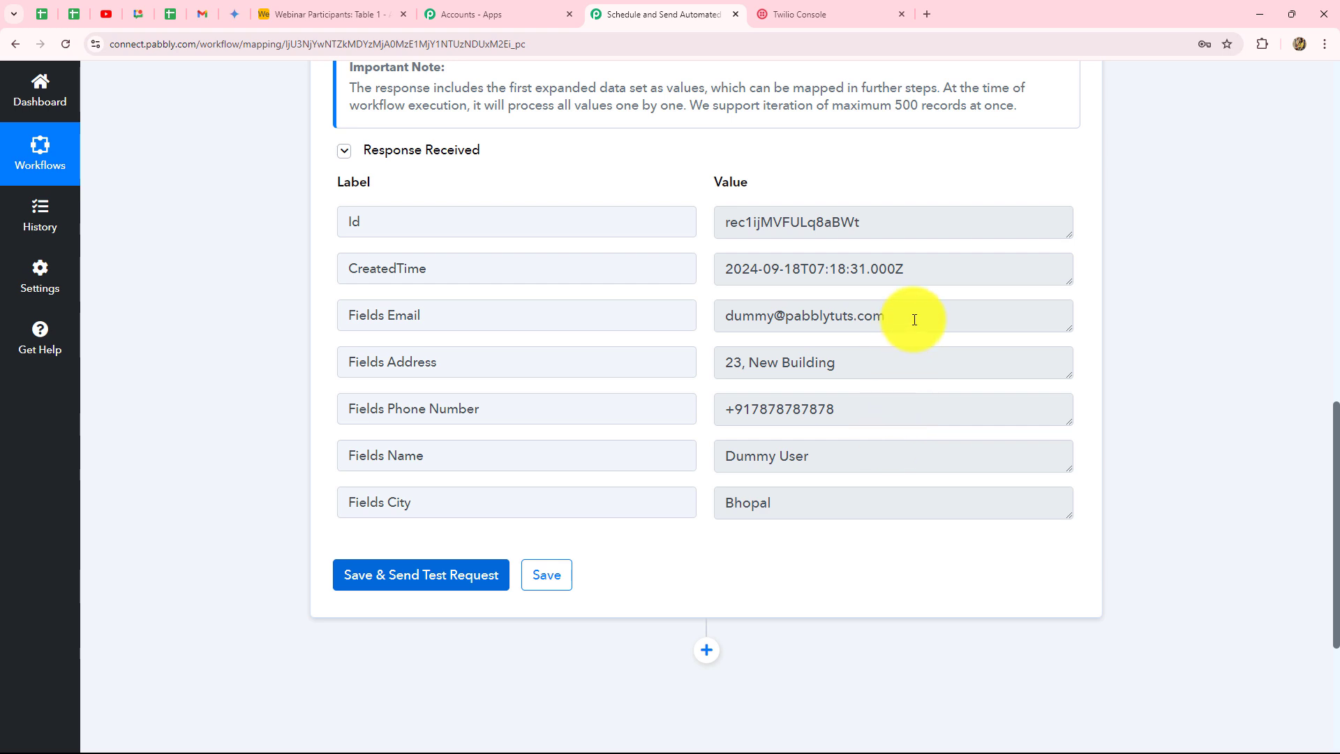
left_click_drag(912, 320, 693, 337)
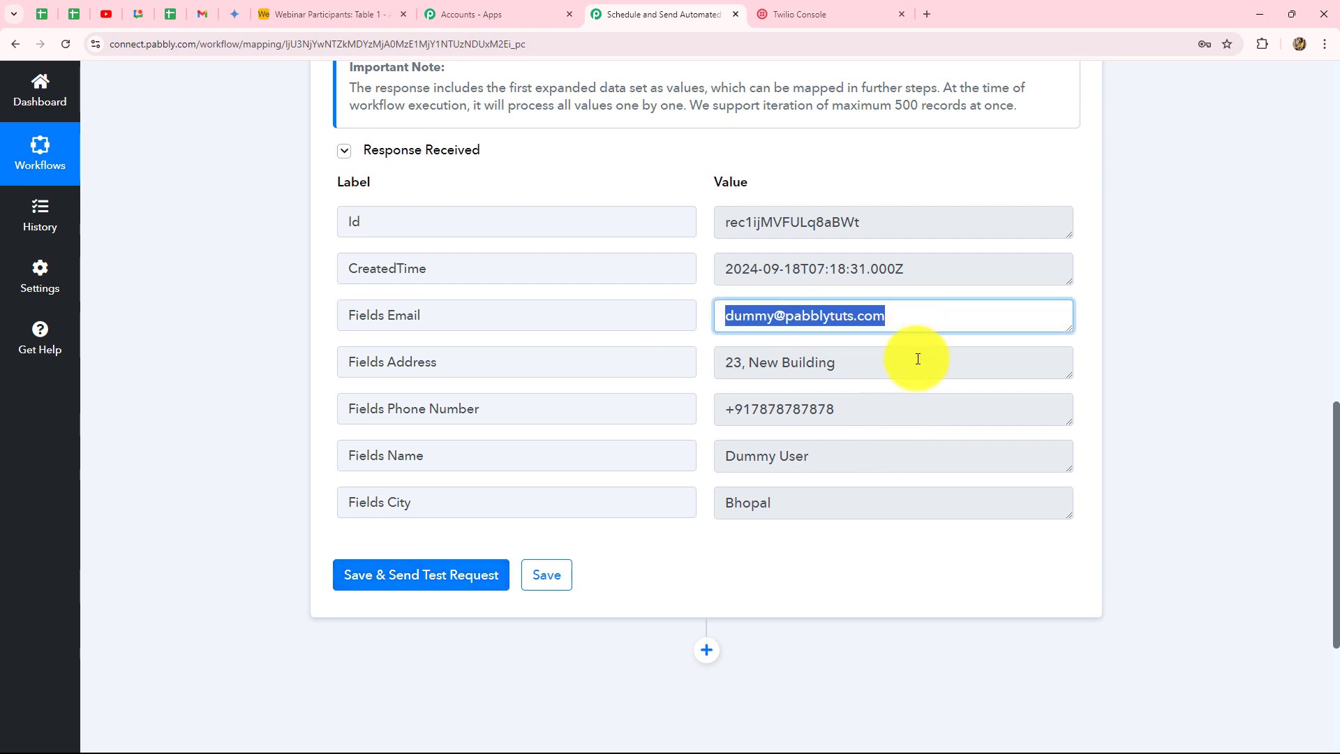
left_click_drag(918, 358, 637, 359)
left_click_drag(872, 409, 682, 413)
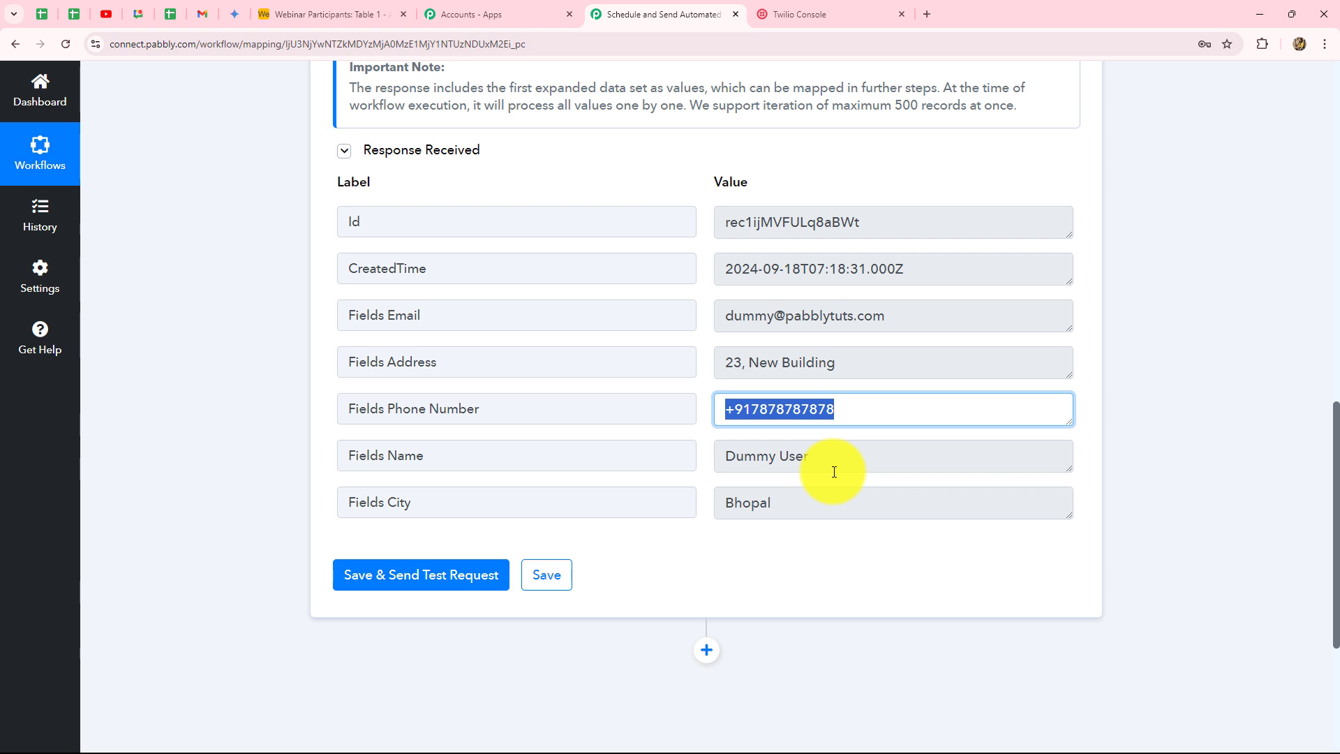
left_click_drag(852, 463, 676, 479)
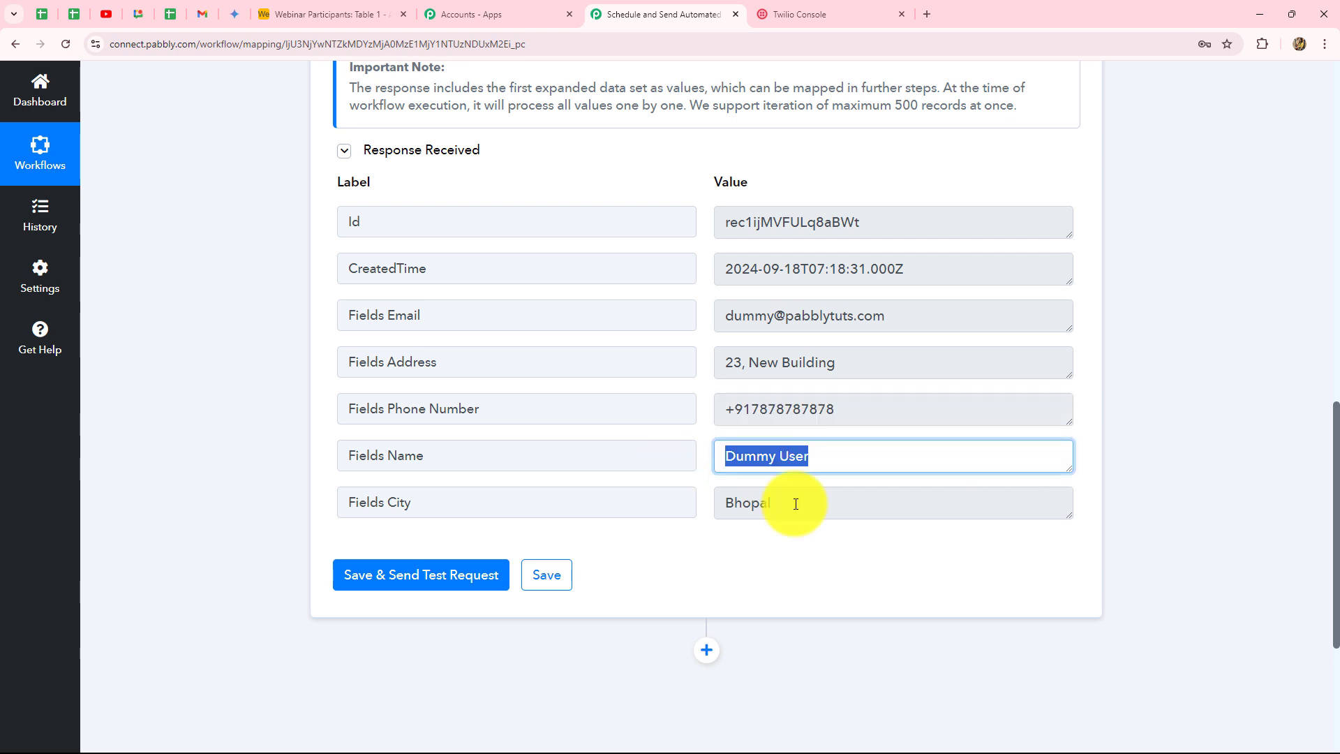
left_click_drag(796, 504, 673, 502)
scroll(676, 525, "down", 1)
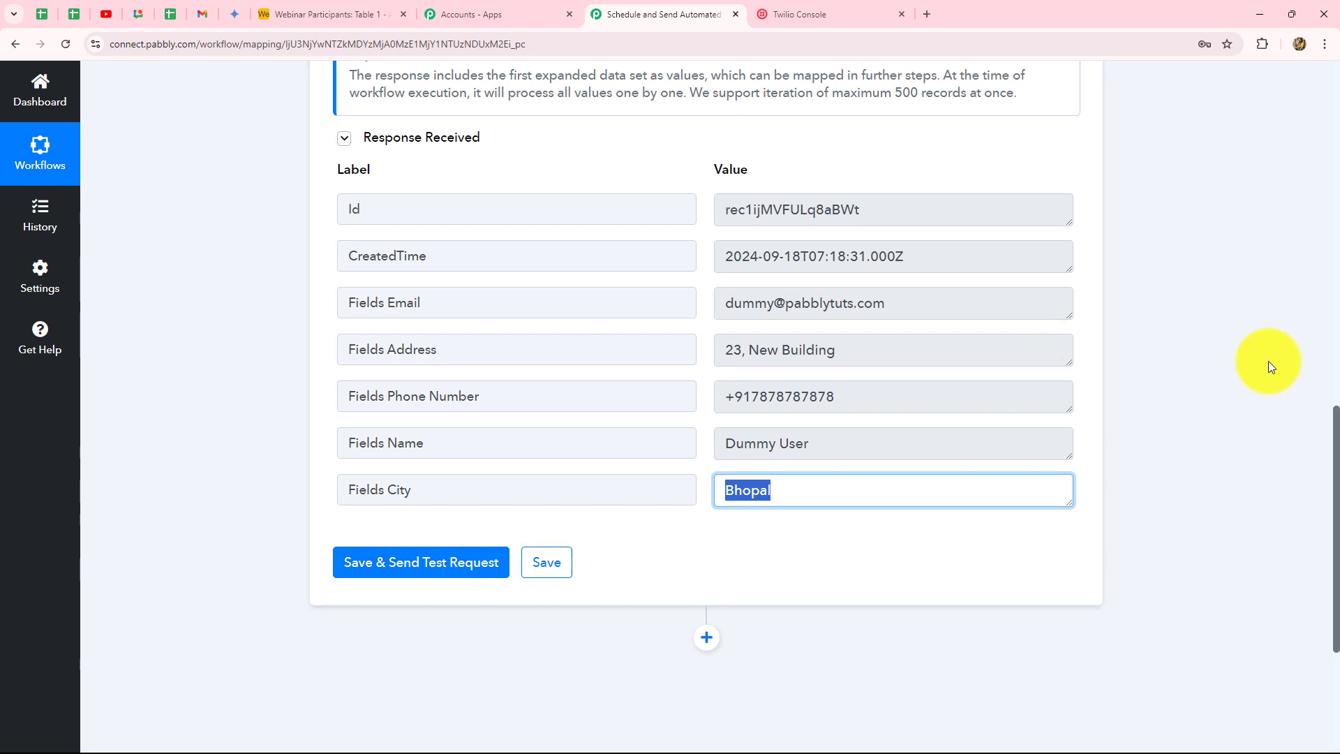
Add a fourth step after the Iterator using Gmail with the Send Email (V1) action event.
scroll(1267, 361, "down", 4)
left_click(705, 358)
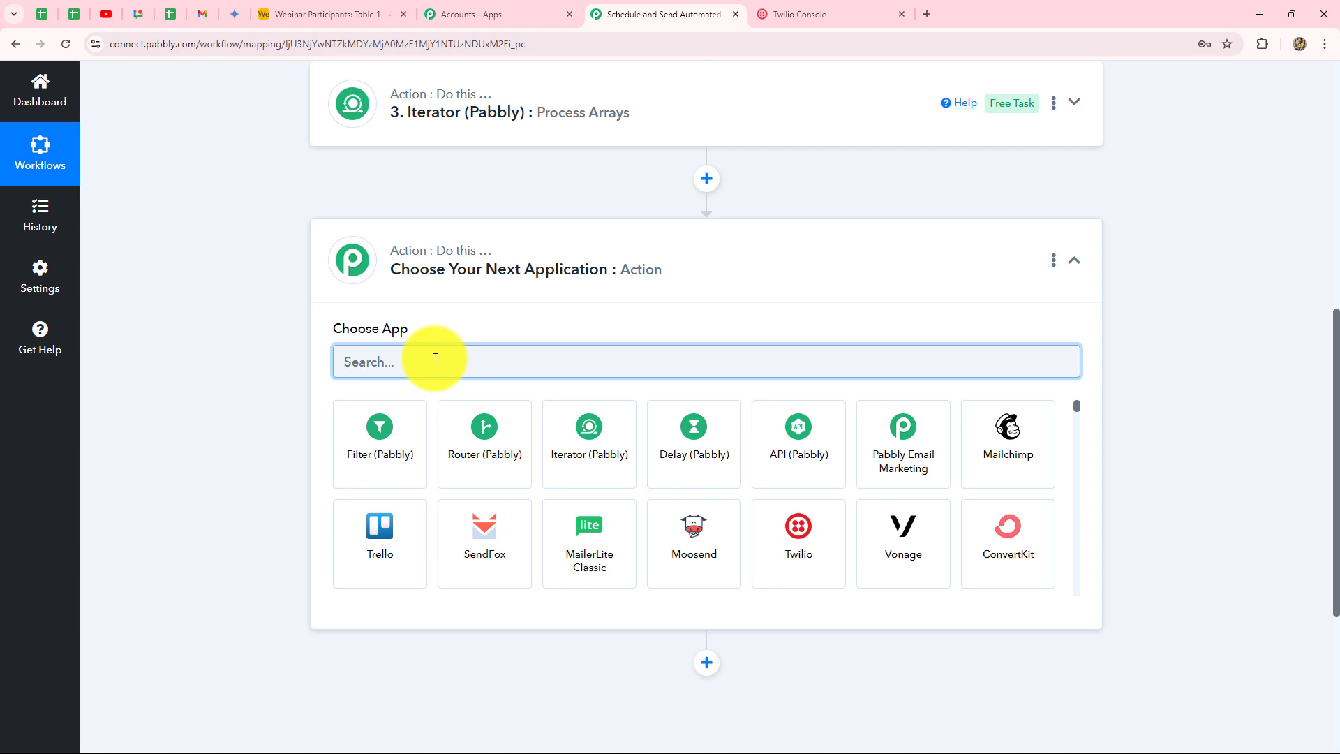
type("Gm")
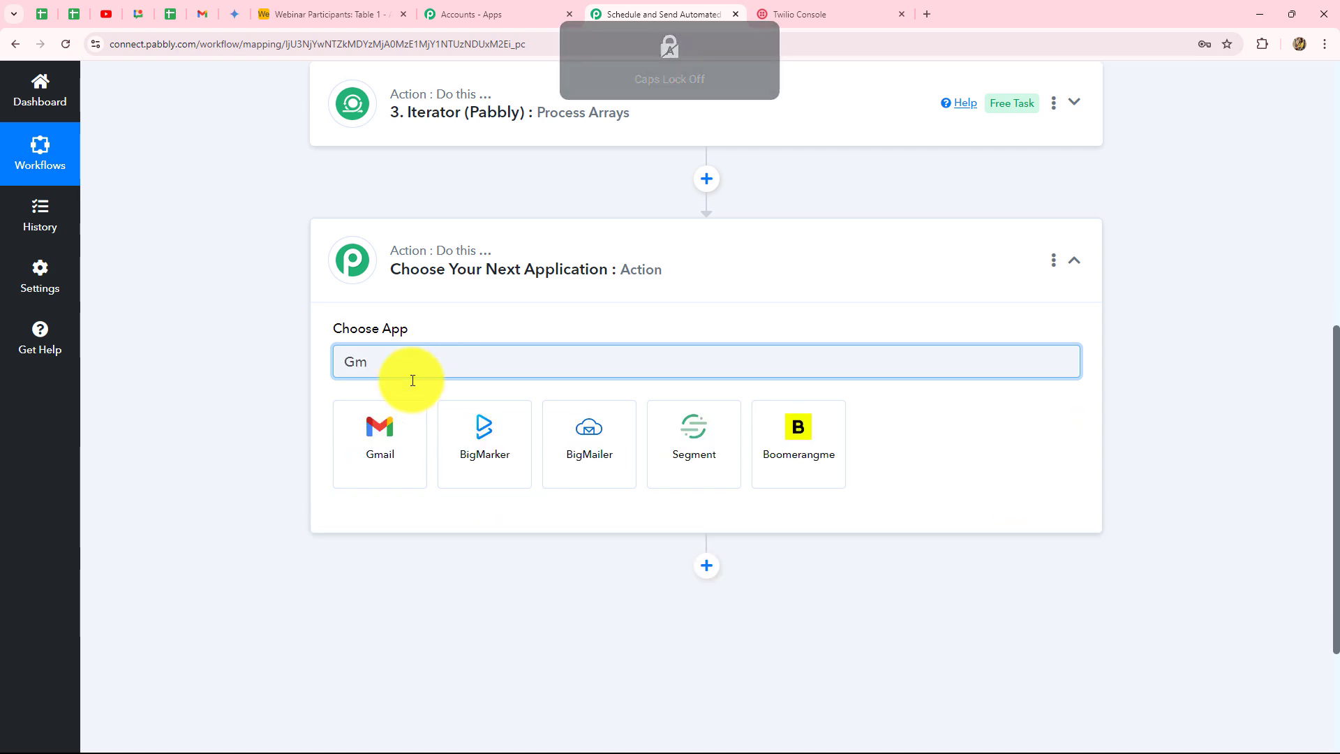
left_click(383, 417)
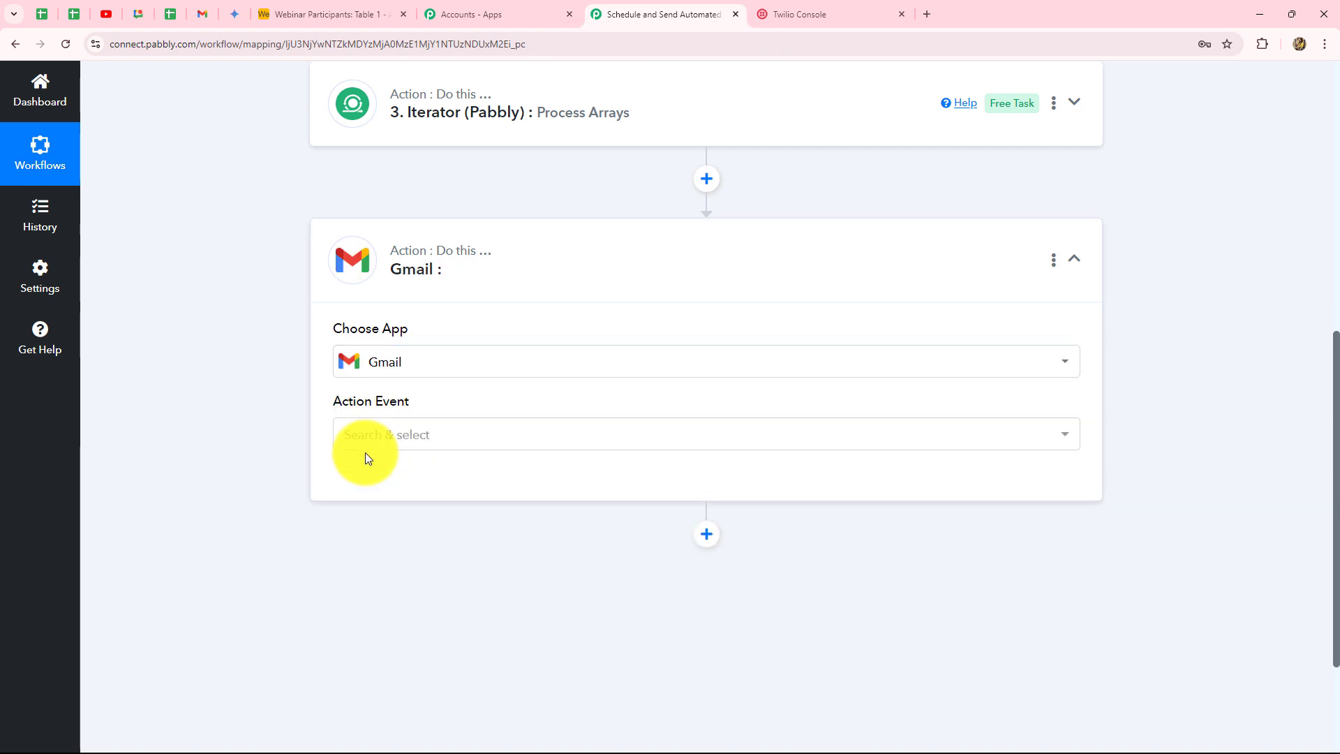
left_click(372, 438)
scroll(371, 296, "down", 2)
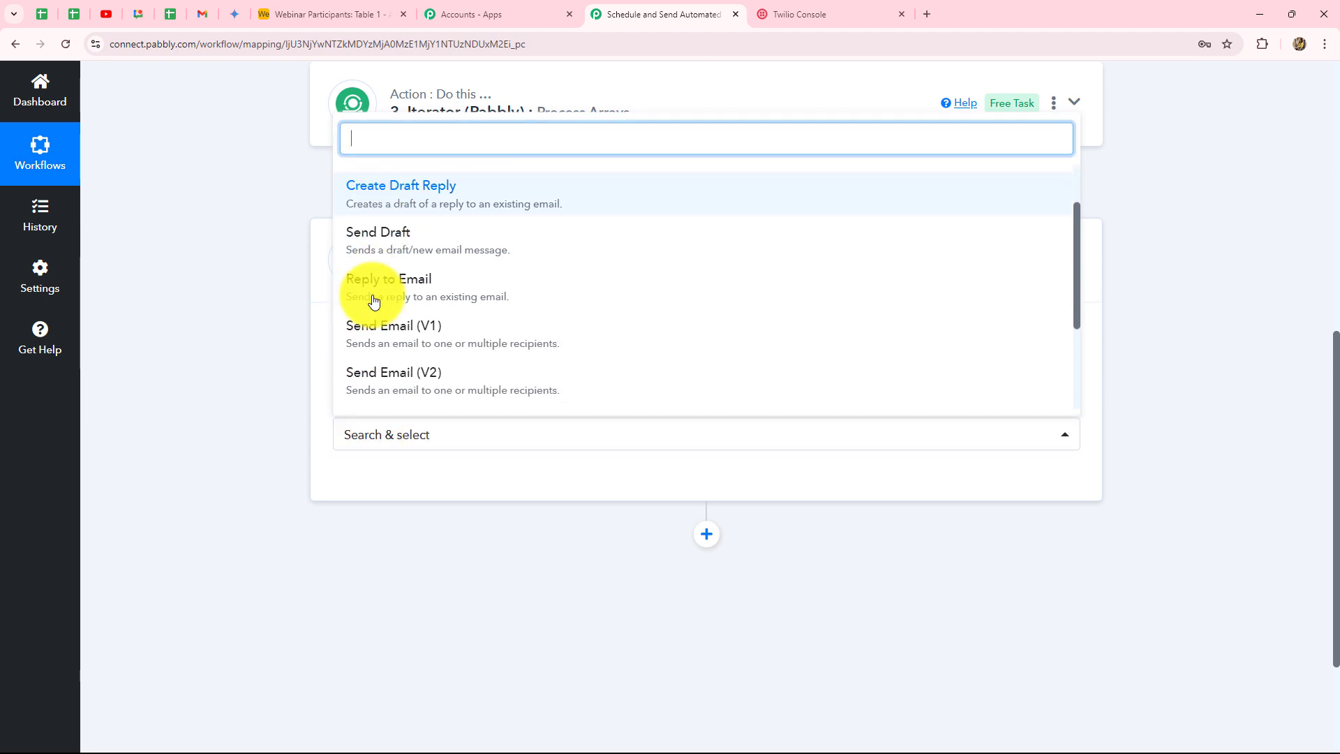
left_click(374, 300)
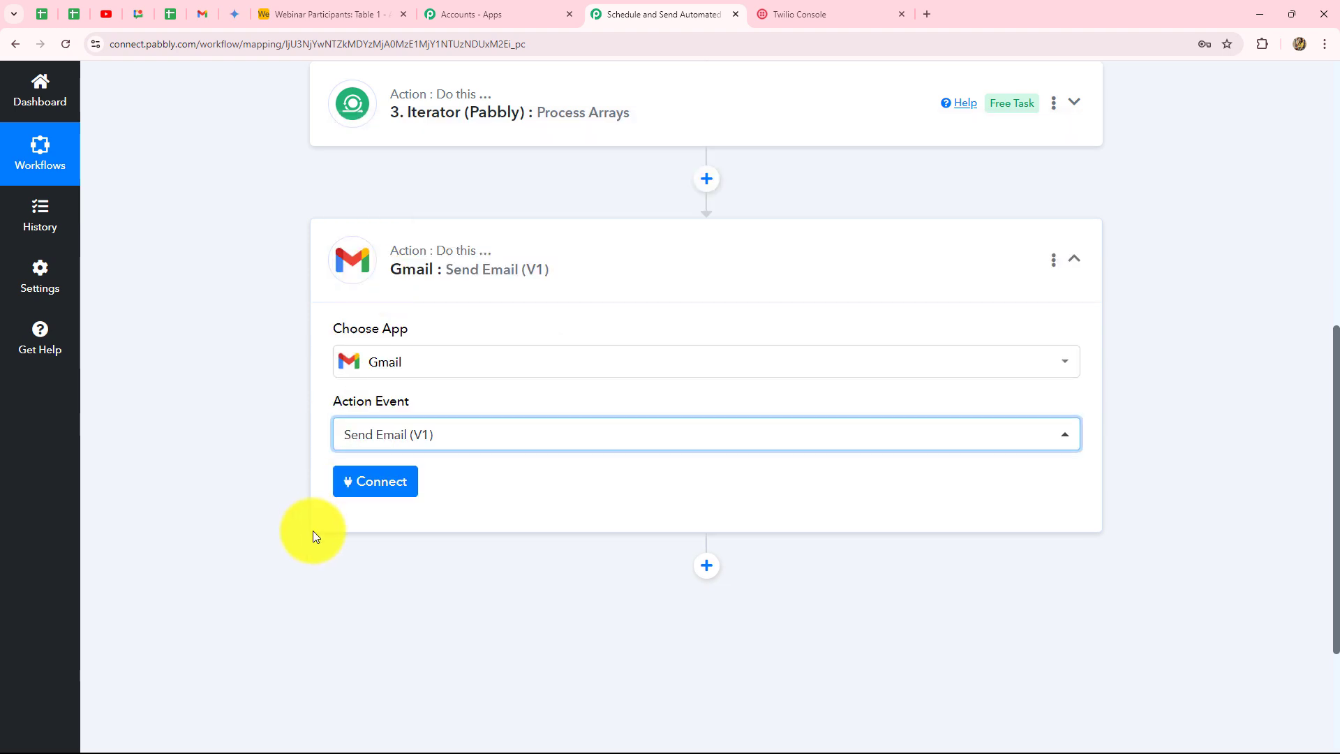
Connect the Gmail step through the existing connection Gmail #7 and save it.
left_click(368, 488)
left_click(656, 231)
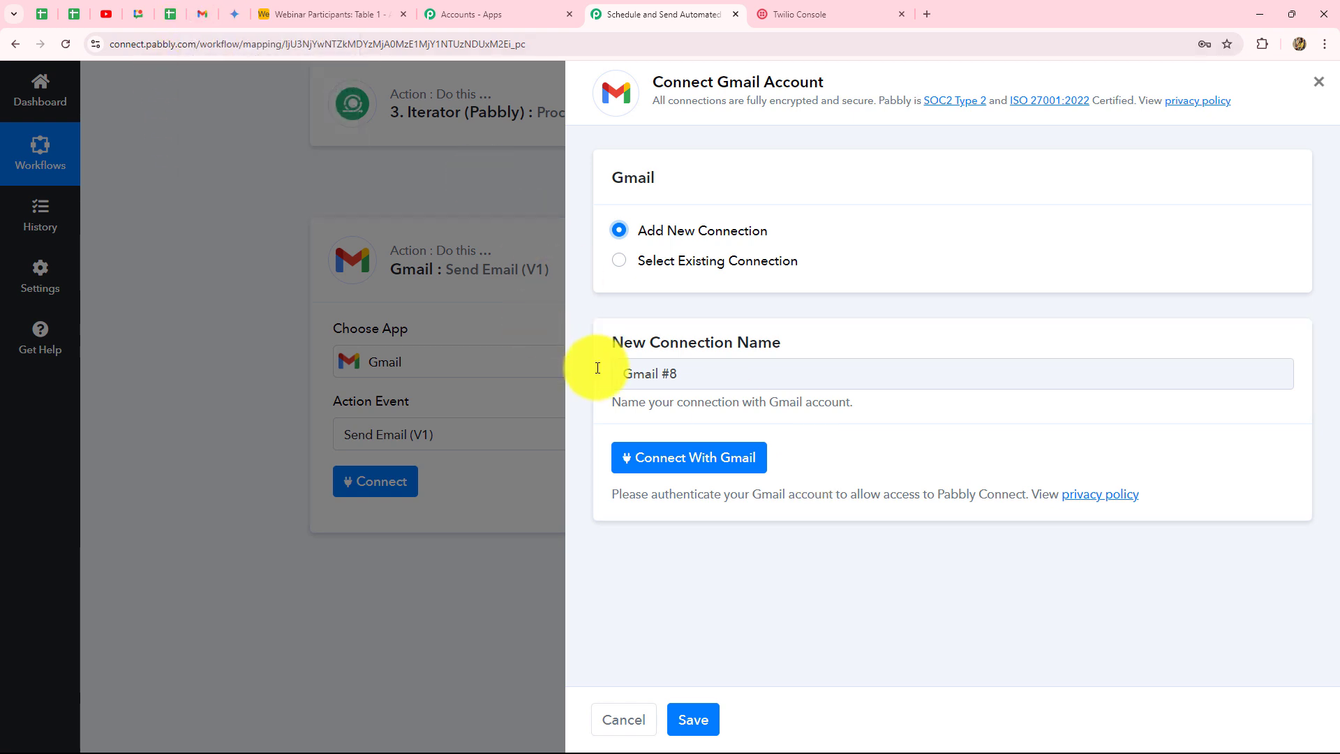
left_click(619, 261)
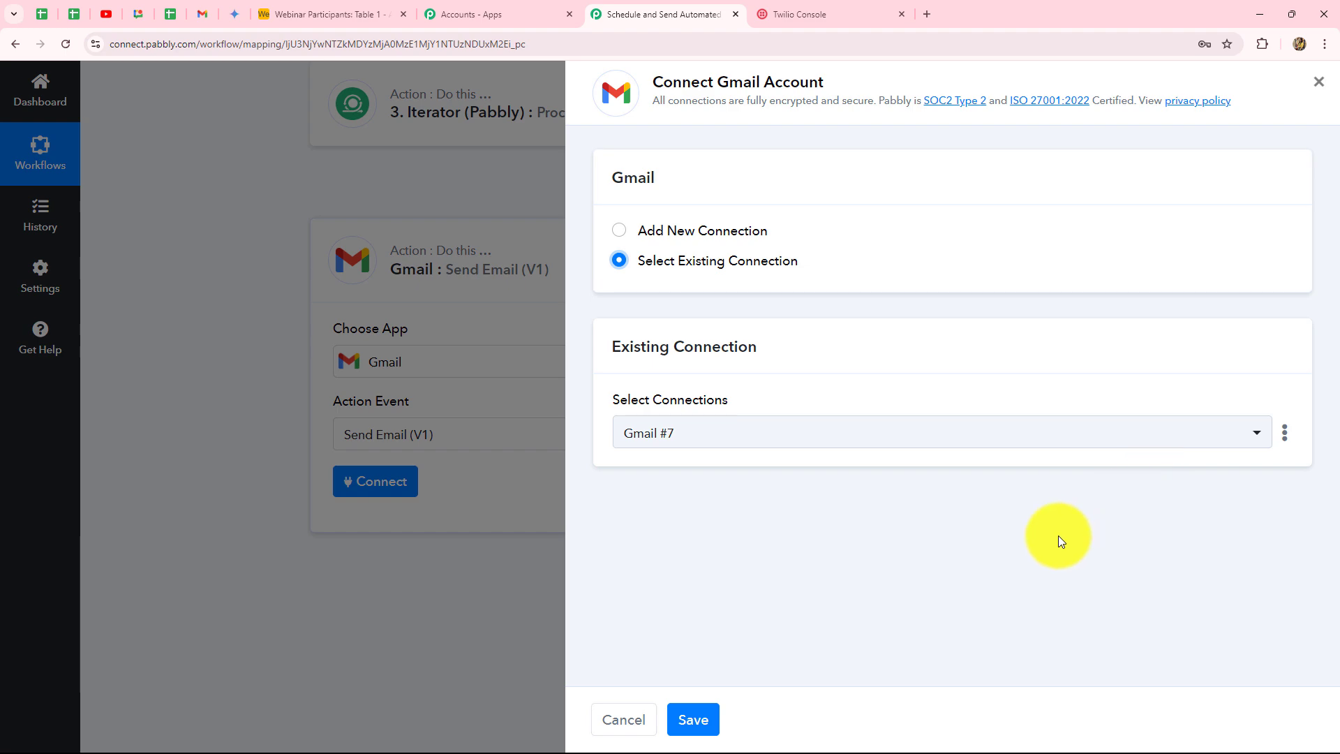
left_click(694, 720)
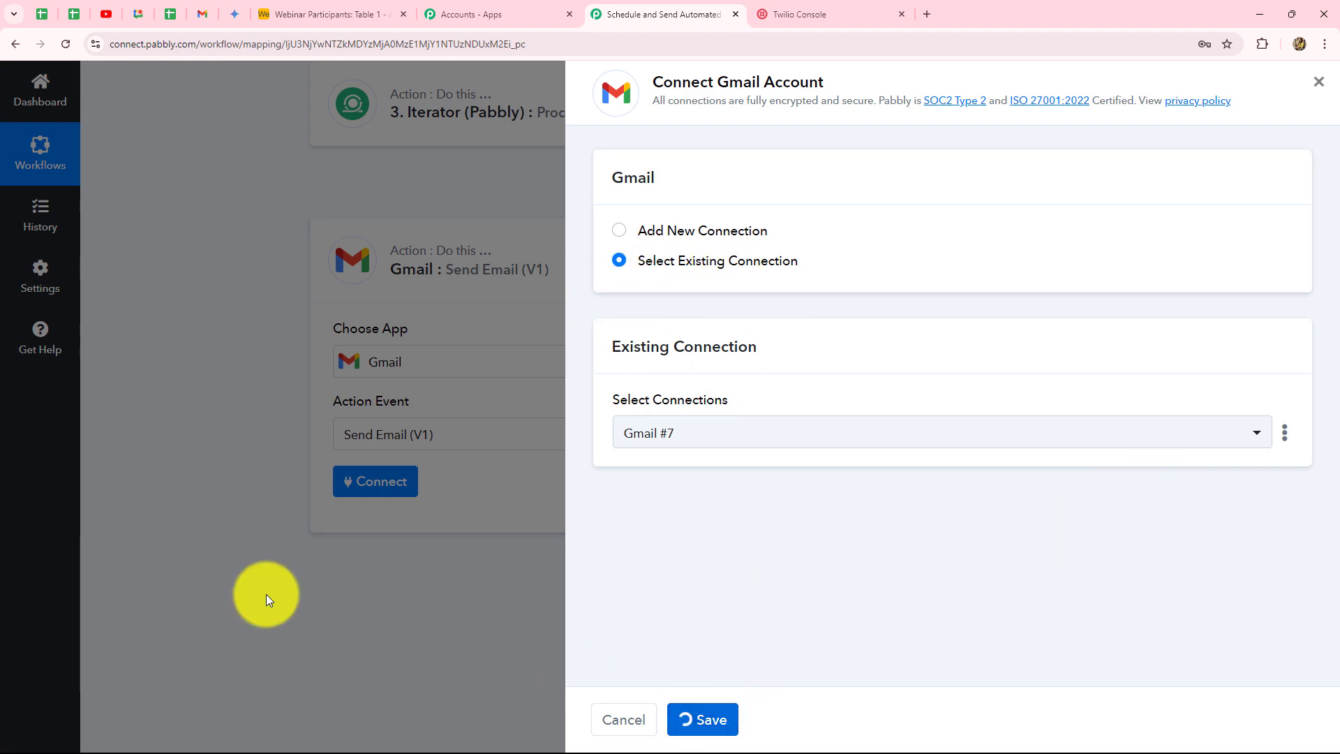
Review the Gmail step's email fields and the participant data in the Iterator's received response that can be mapped into them.
scroll(208, 451, "down", 7)
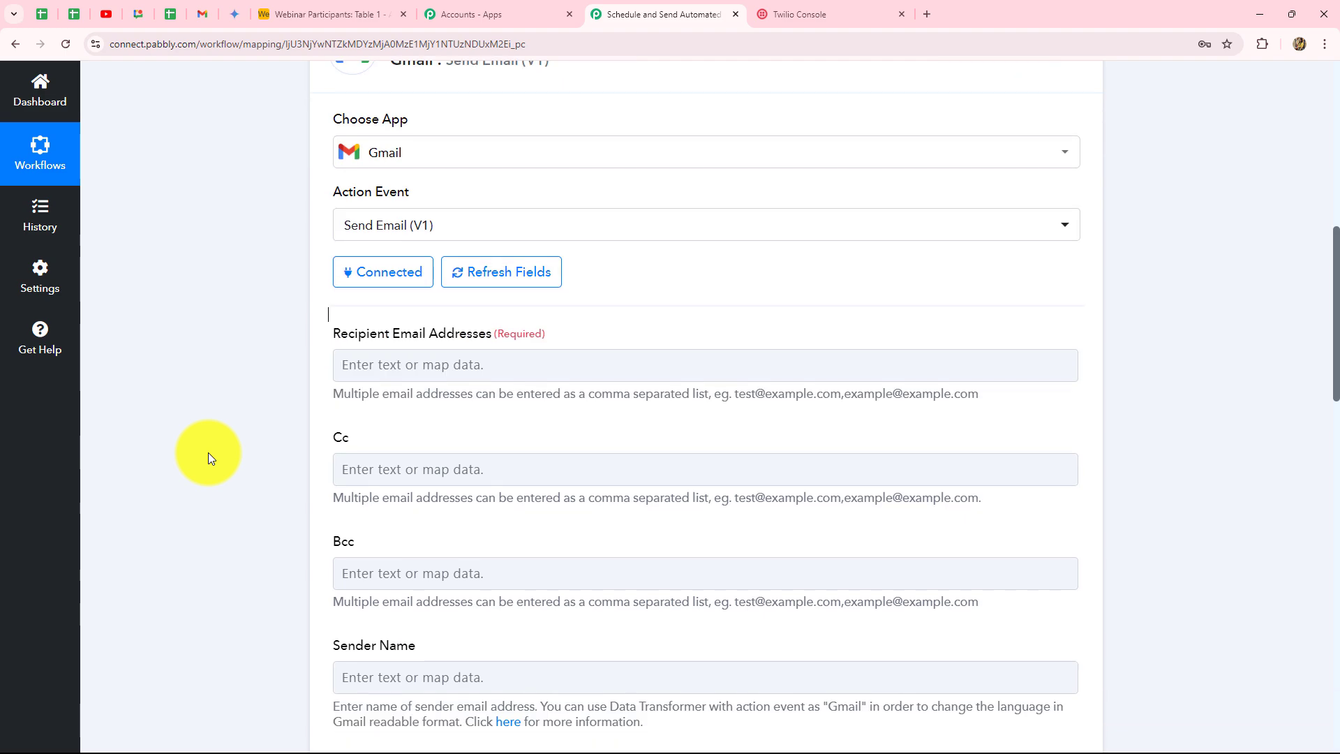
scroll(208, 451, "up", 4)
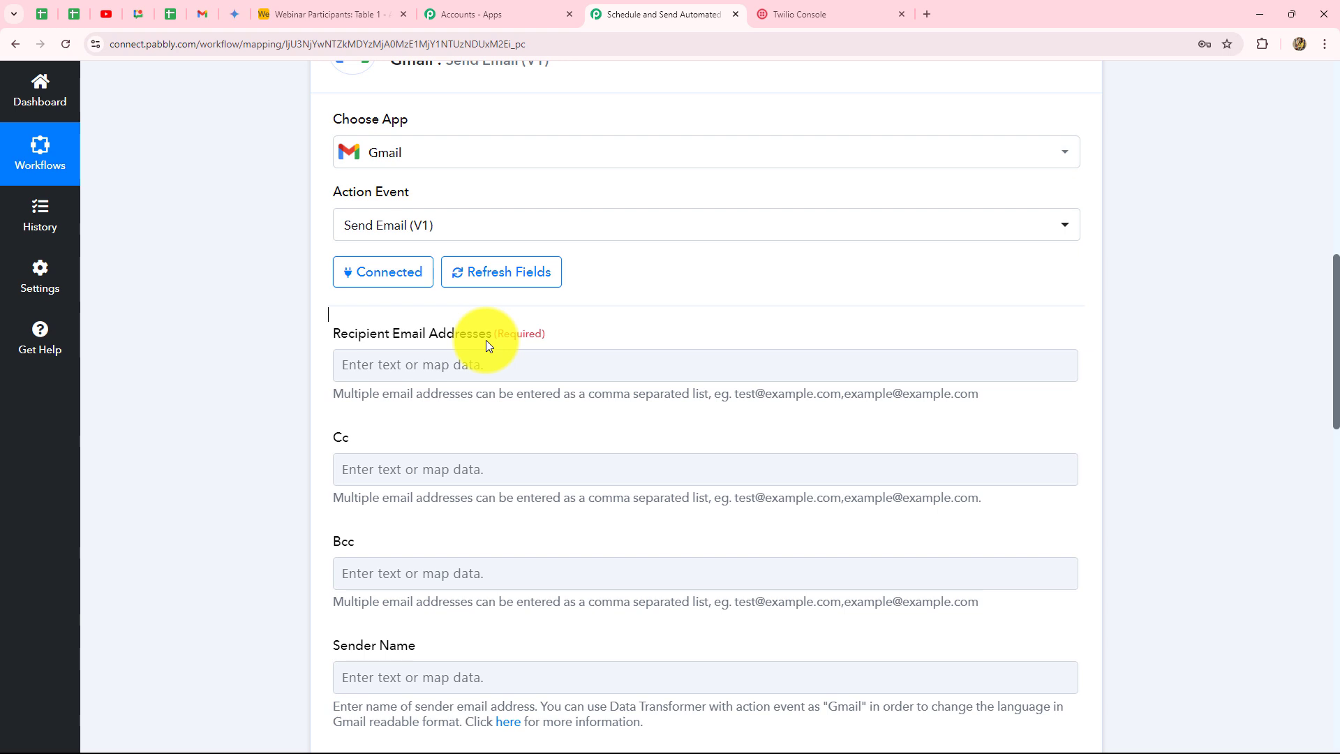
left_click(427, 362)
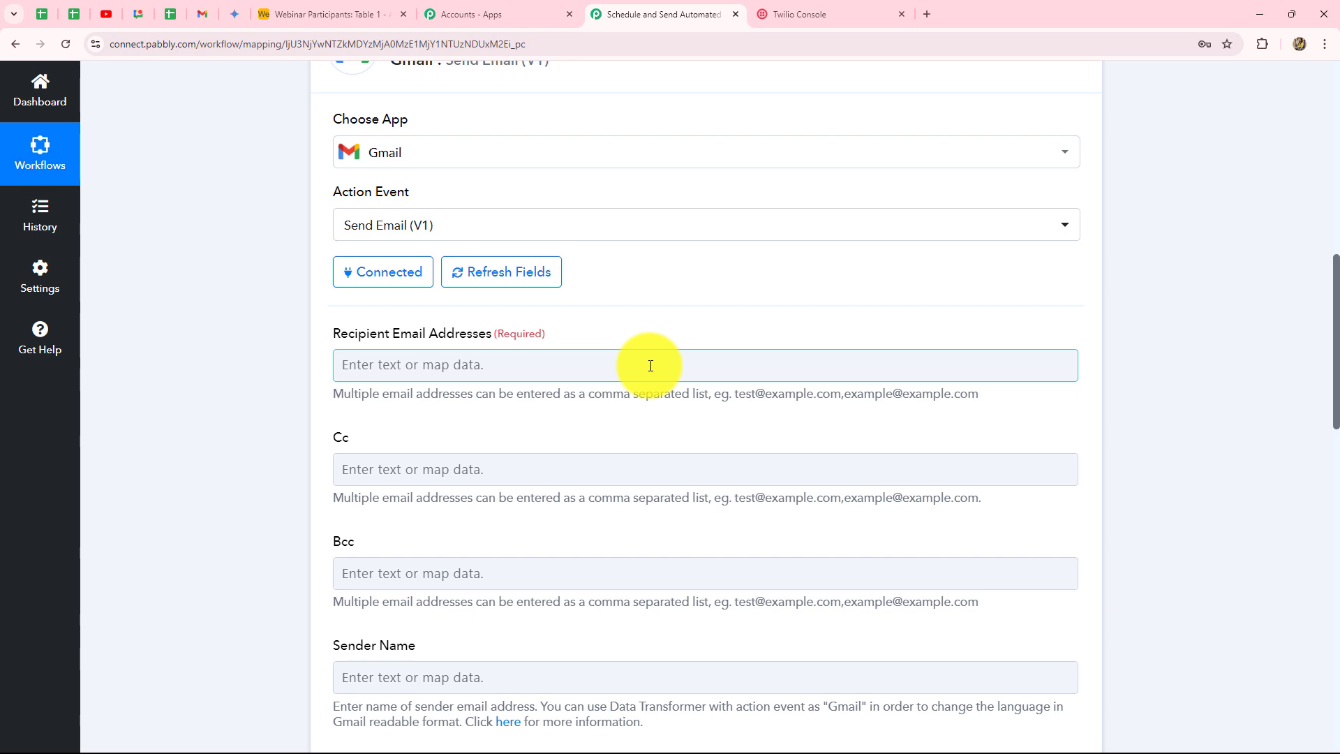
scroll(650, 366, "up", 4)
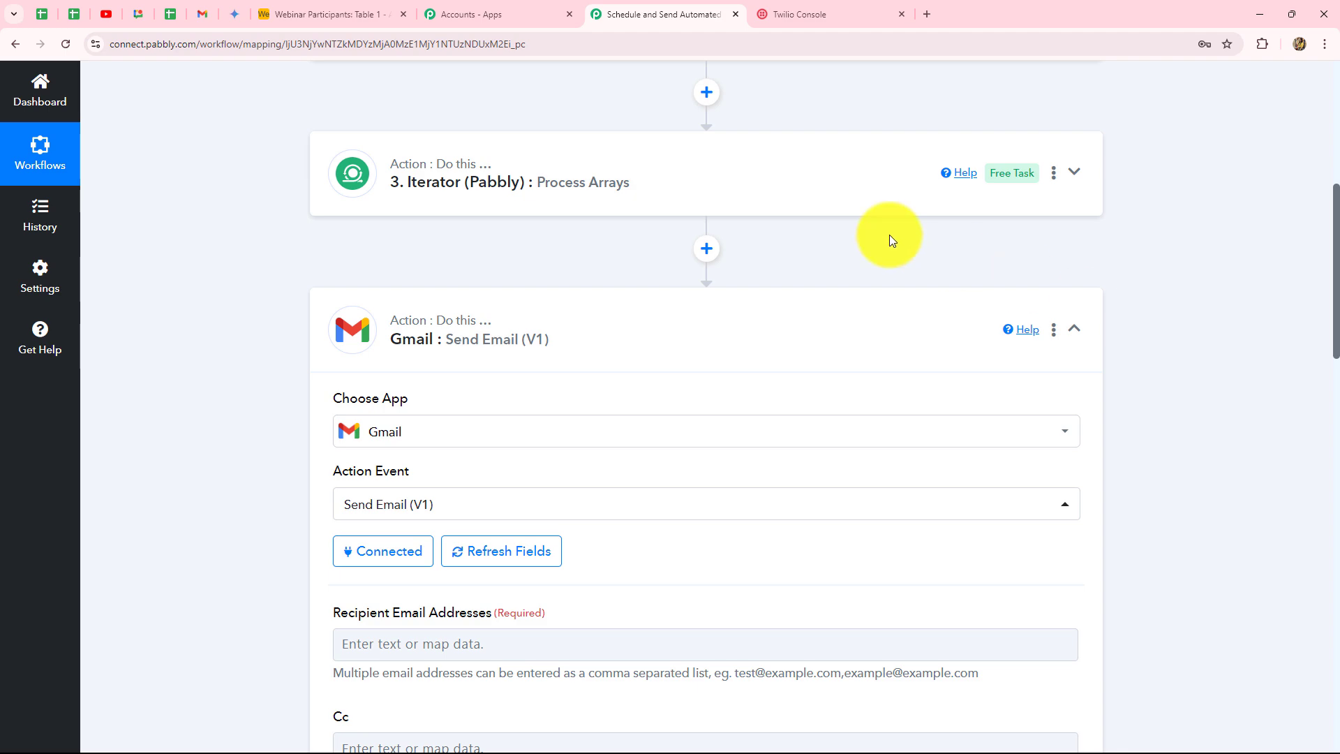
left_click(697, 181)
scroll(1174, 520, "up", 1)
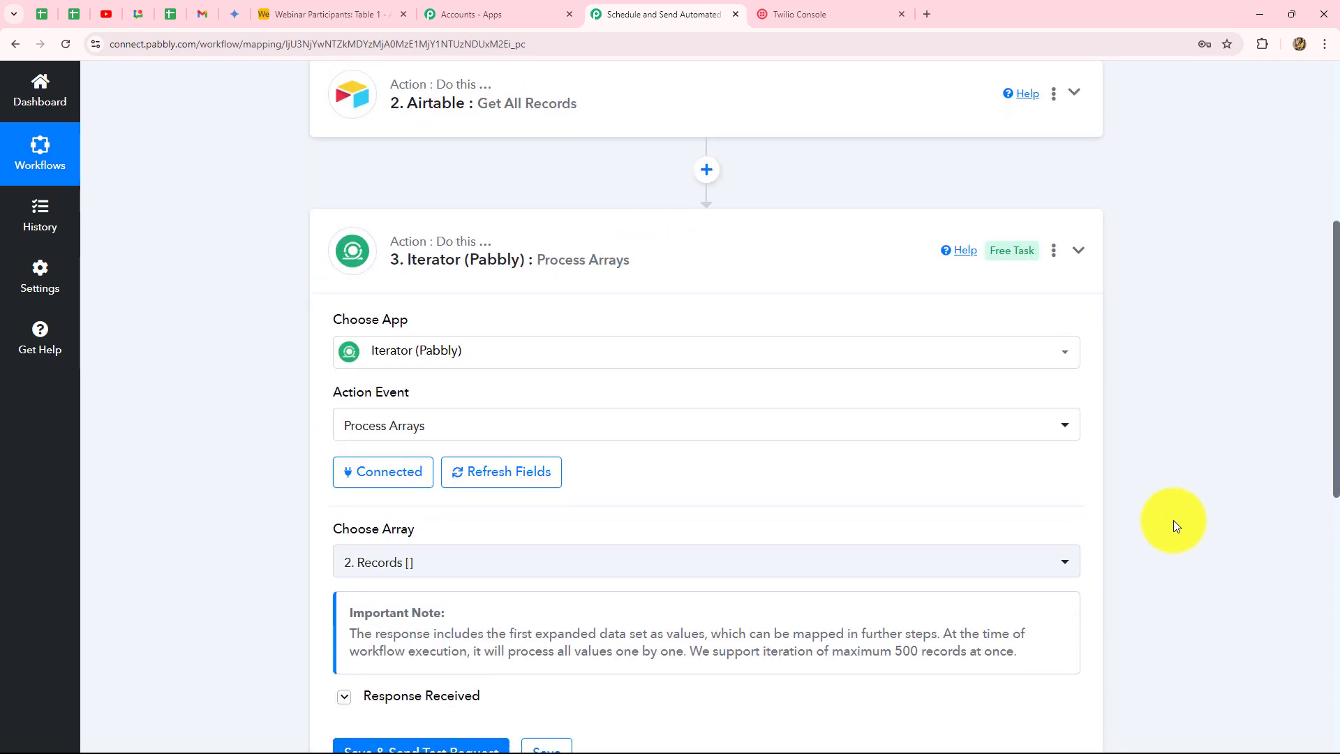
scroll(1173, 522, "down", 8)
left_click(414, 147)
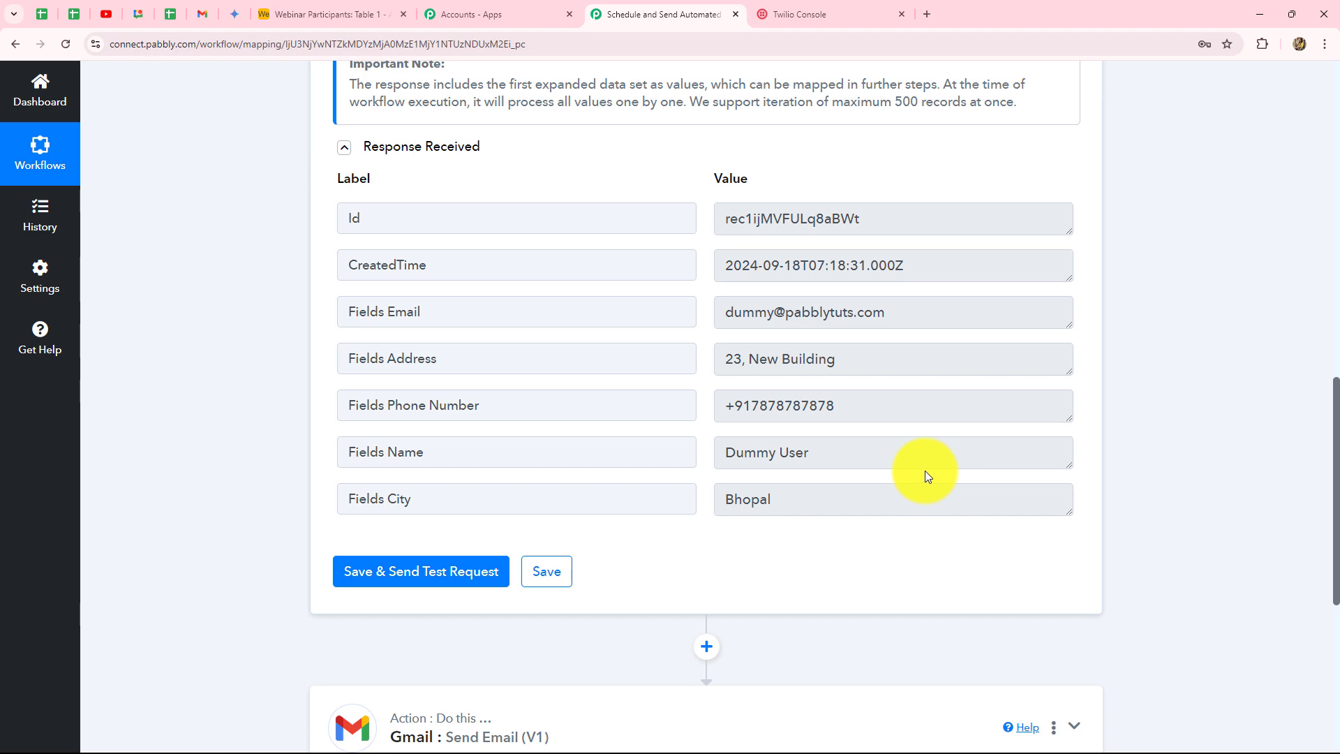
scroll(214, 377, "down", 7)
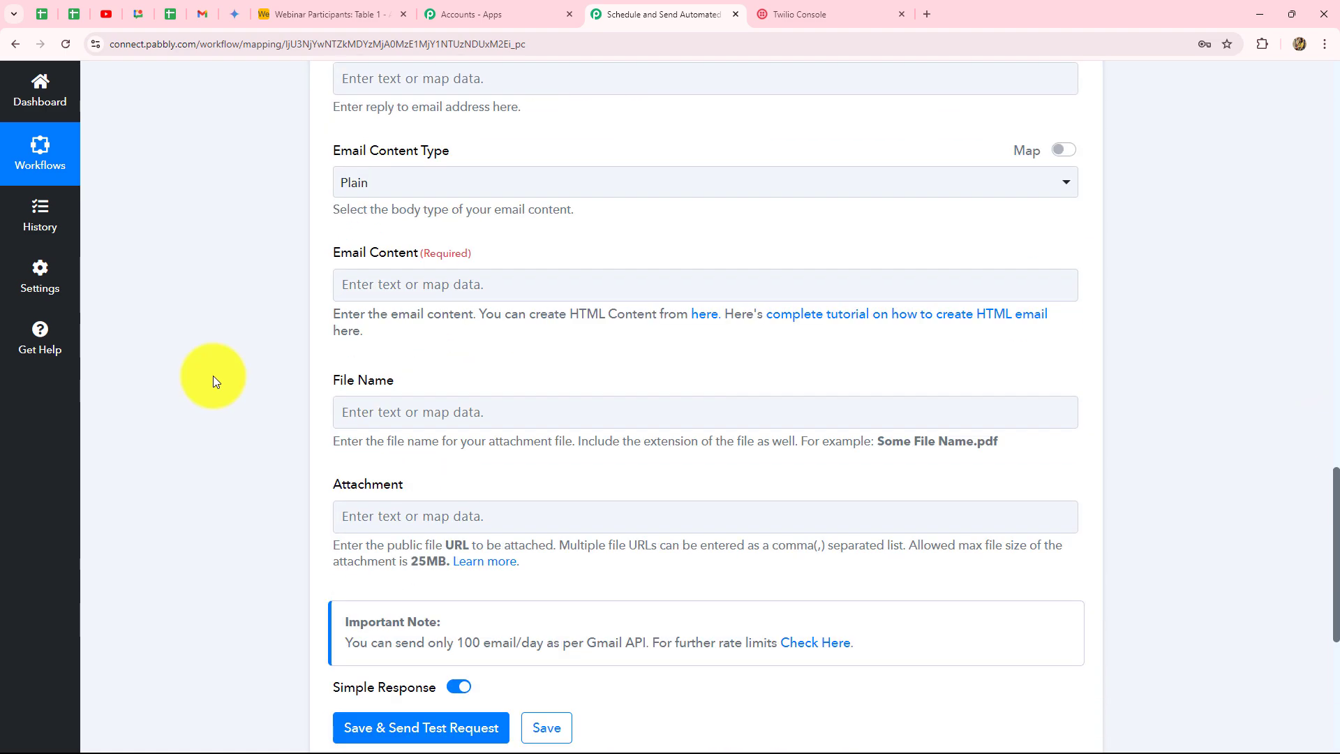
scroll(212, 376, "up", 12)
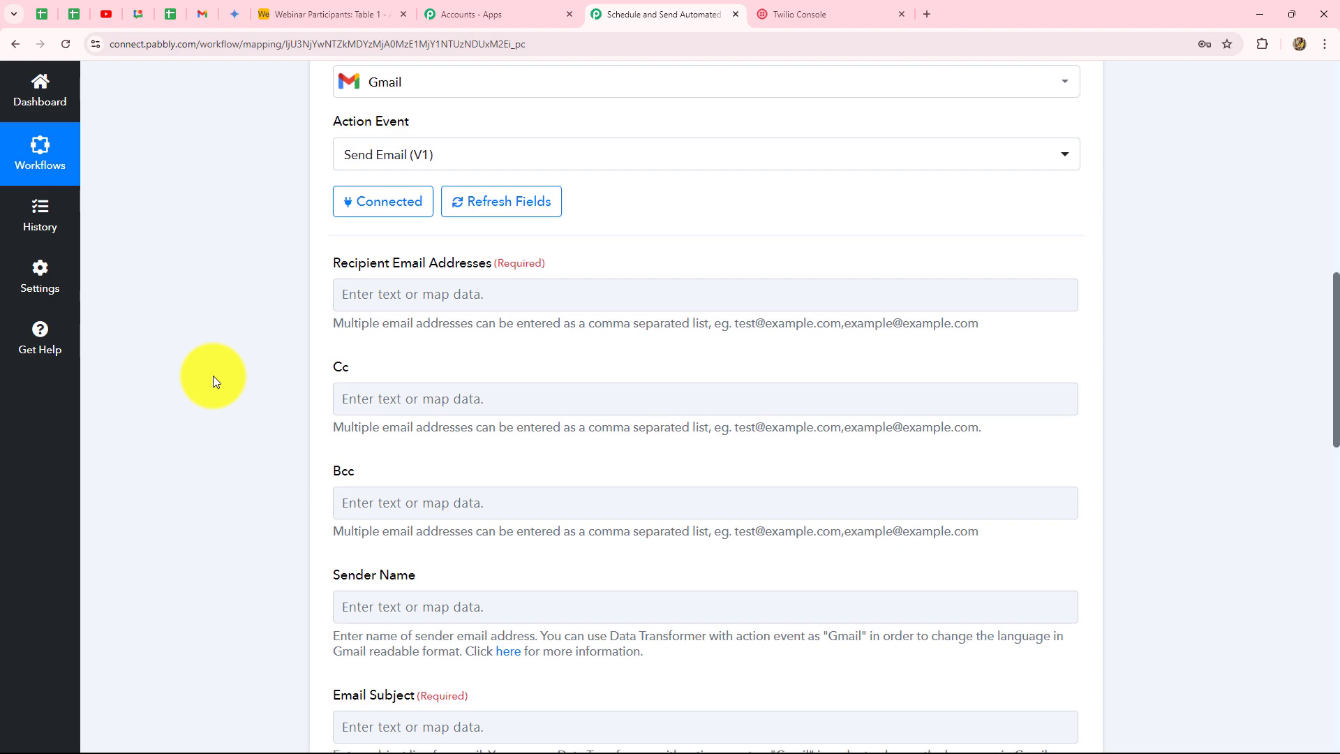
scroll(212, 376, "down", 3)
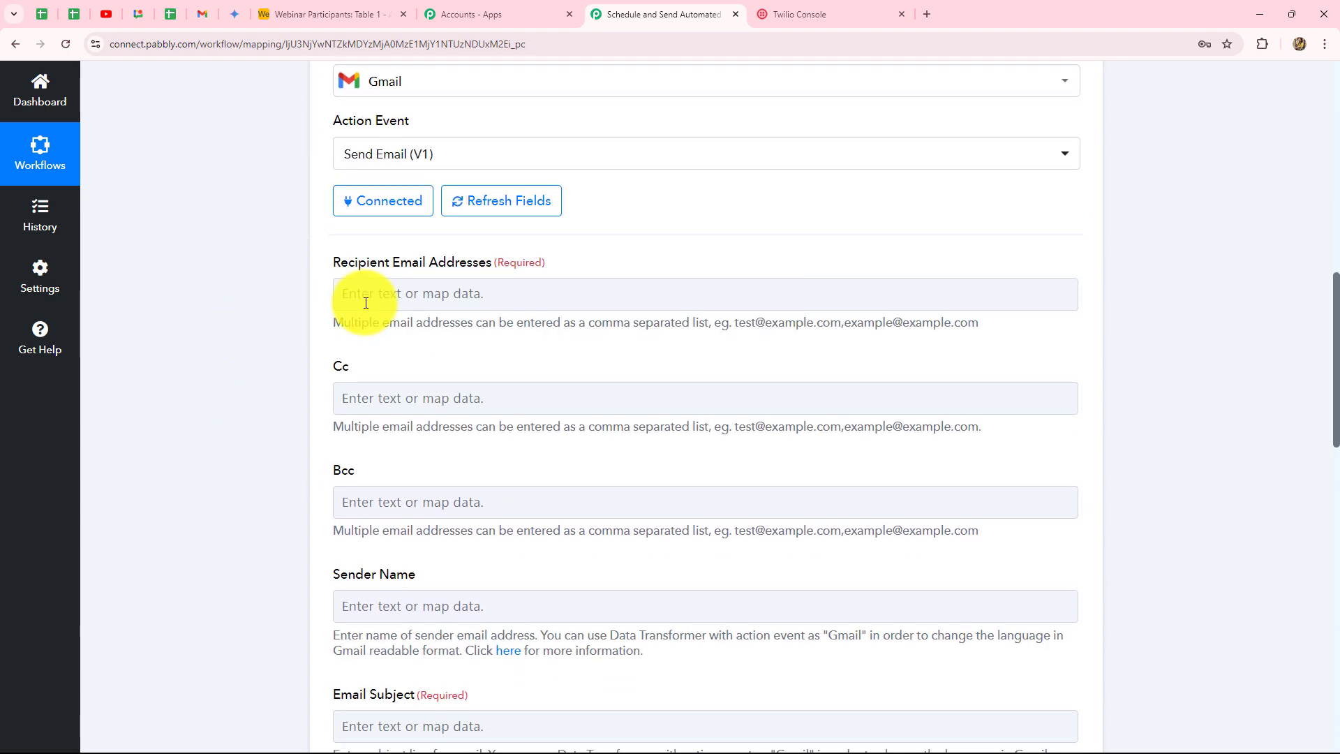
Map the Iterator's Fields Email value into the Gmail step's Recipient Email Addresses.
left_click(502, 297)
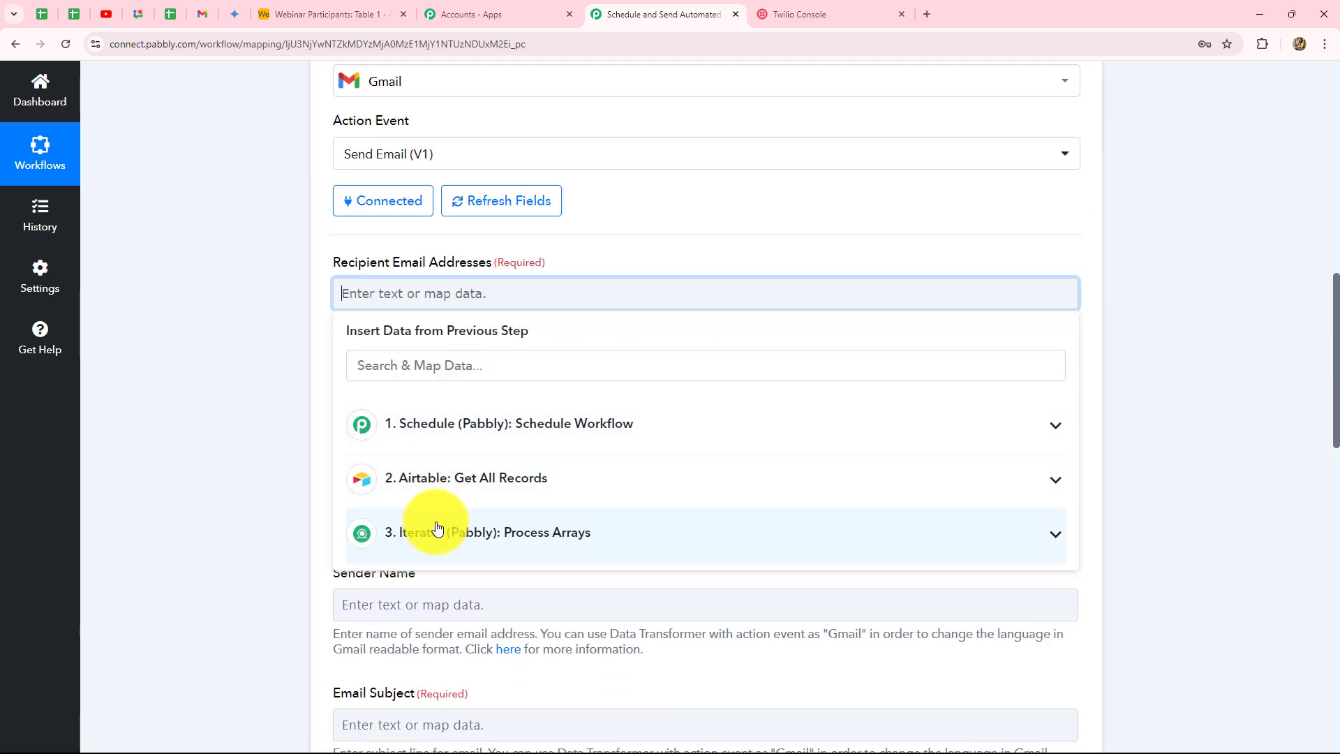
left_click(437, 528)
scroll(505, 550, "down", 1)
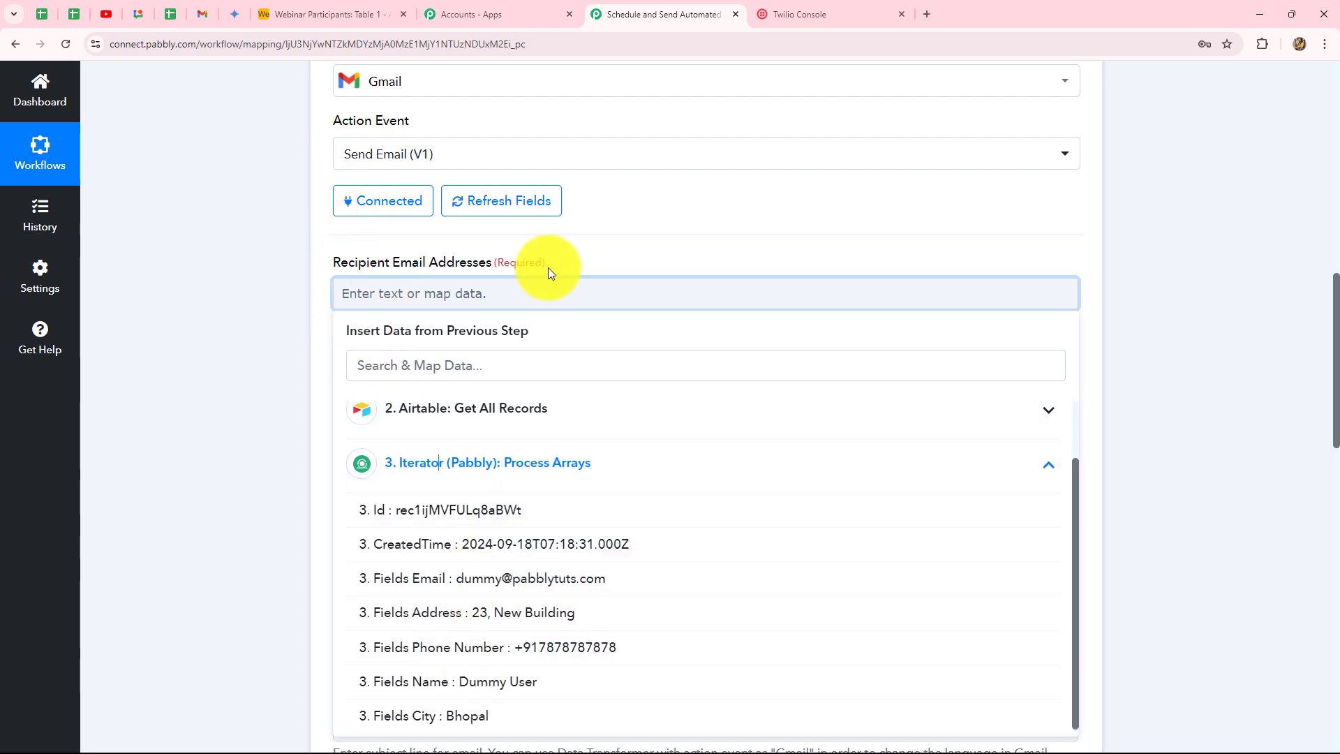
left_click(549, 588)
left_click(1141, 349)
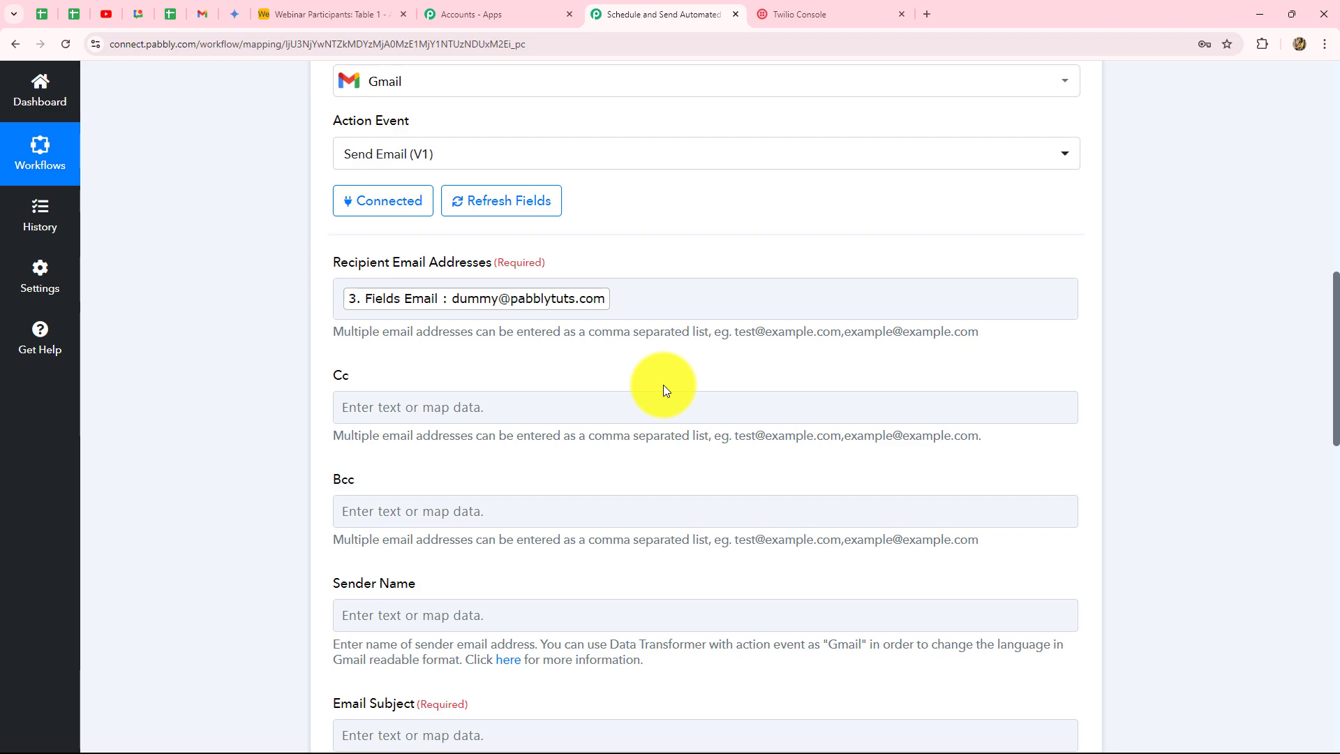
Set the email's sender name to DigitalTutor.
scroll(324, 262, "down", 4)
left_click(345, 332)
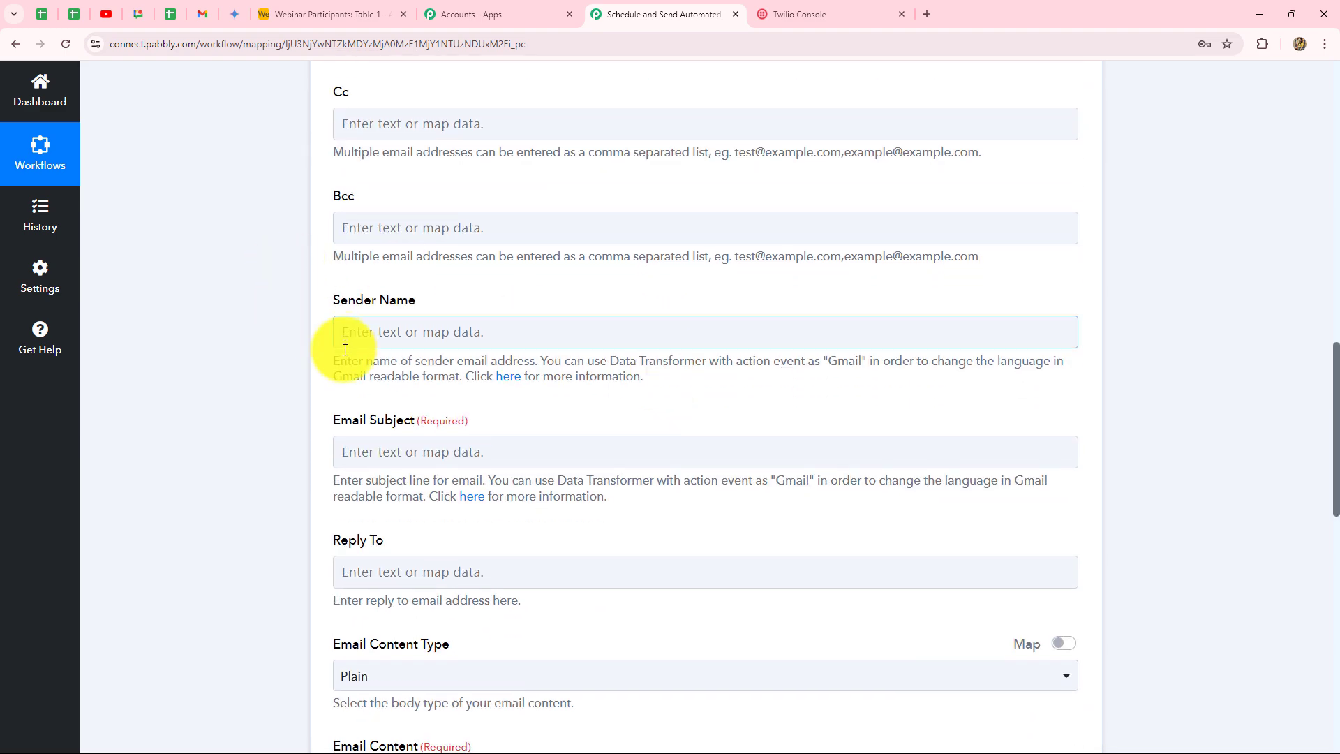
scroll(407, 260, "down", 1)
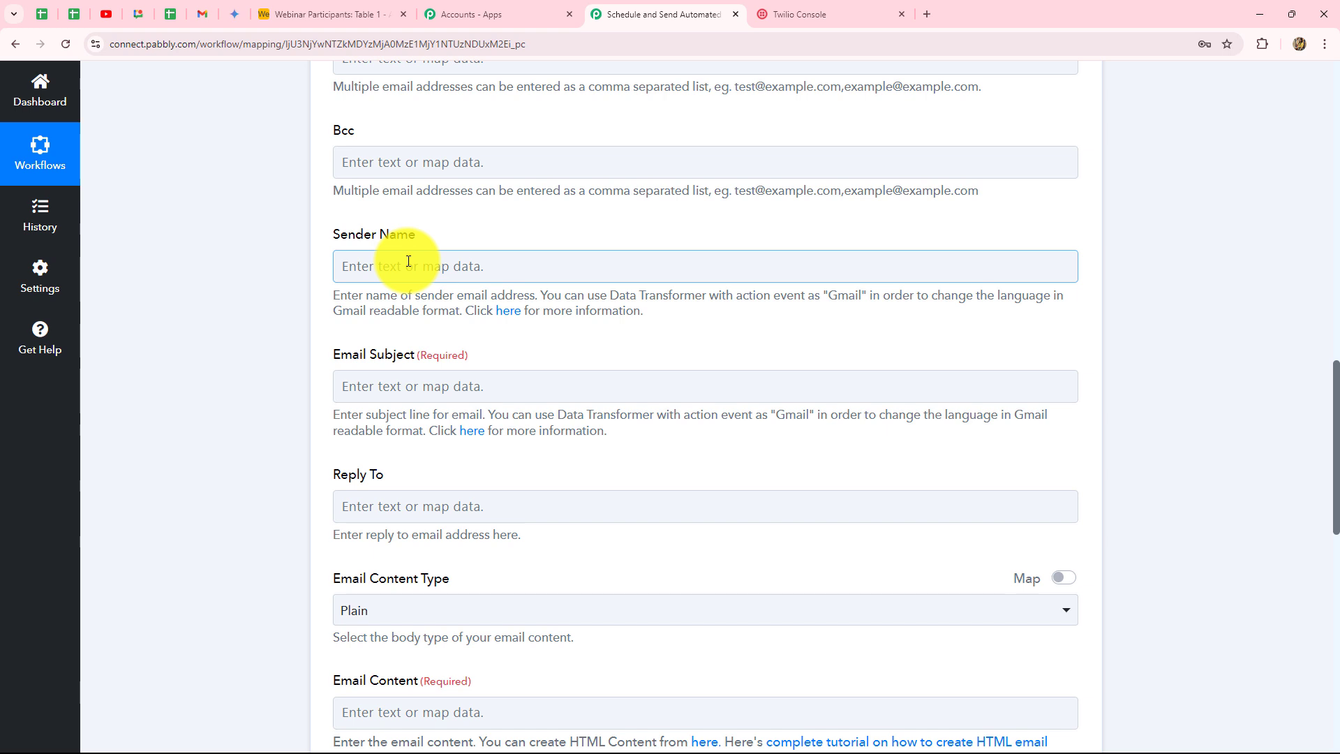
left_click(408, 261)
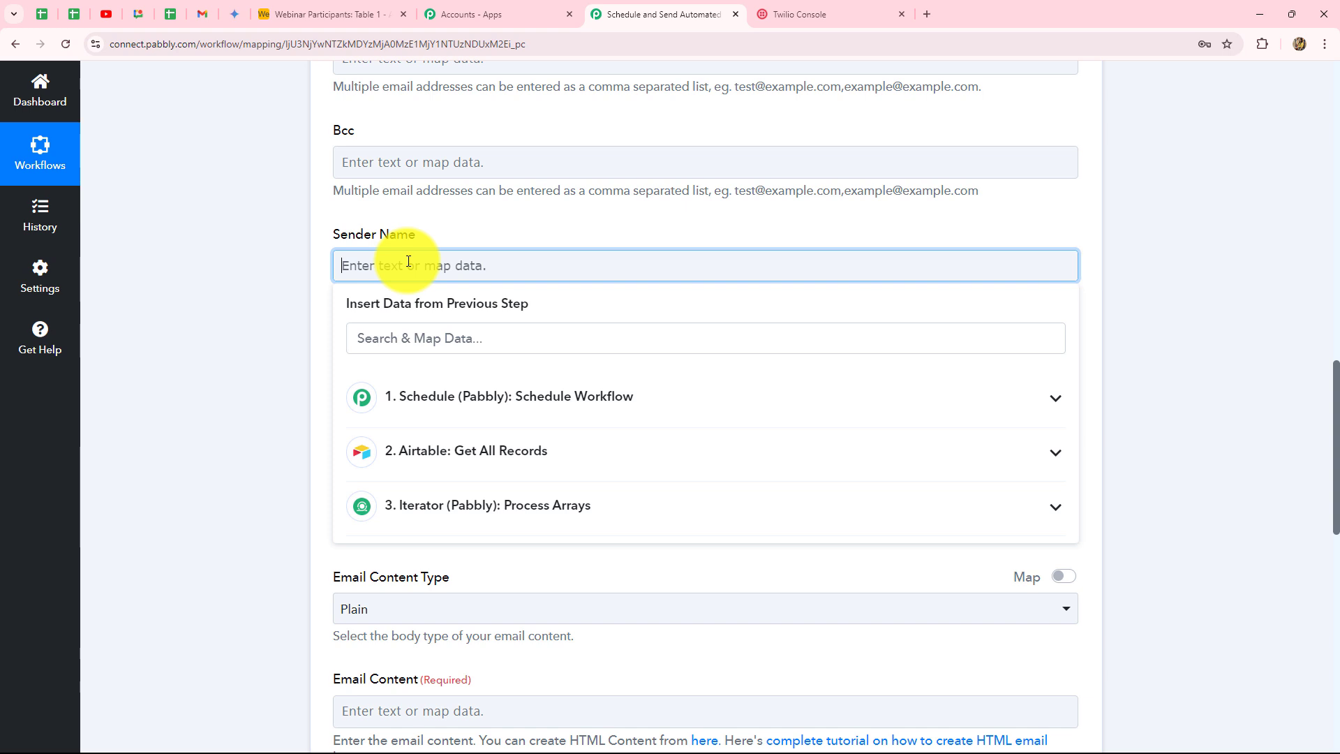
type("DigitalTutor")
left_click(269, 284)
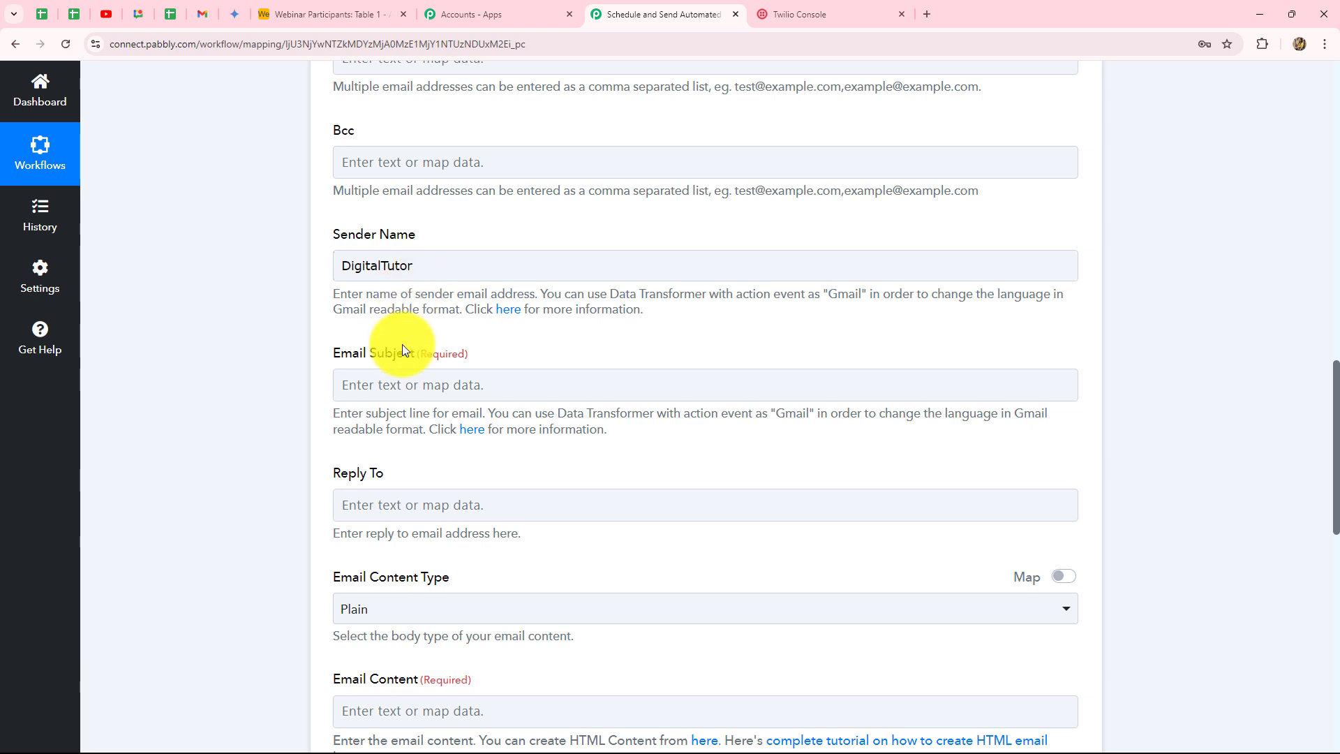
Set the email subject to "Friendly Reminder: Webinar on Java Prerequisites".
scroll(390, 349, "down", 2)
left_click(377, 248)
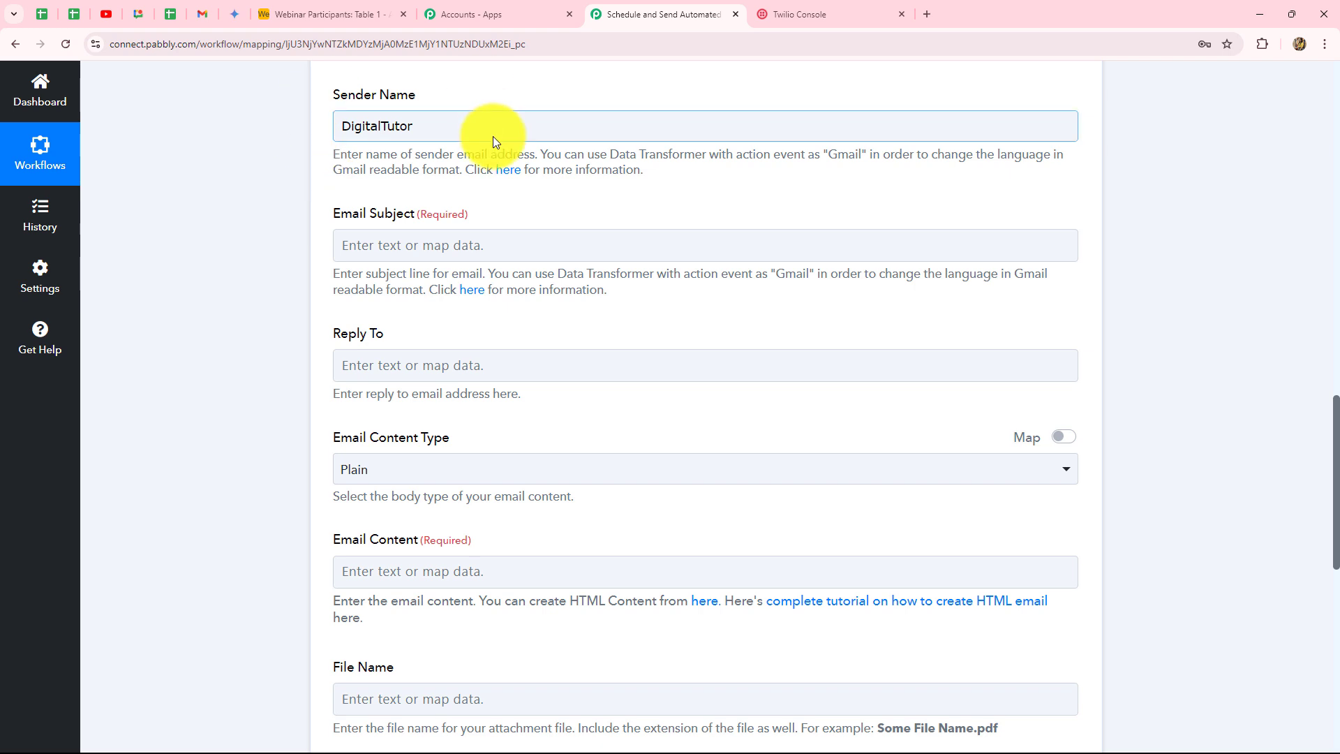
left_click(409, 237)
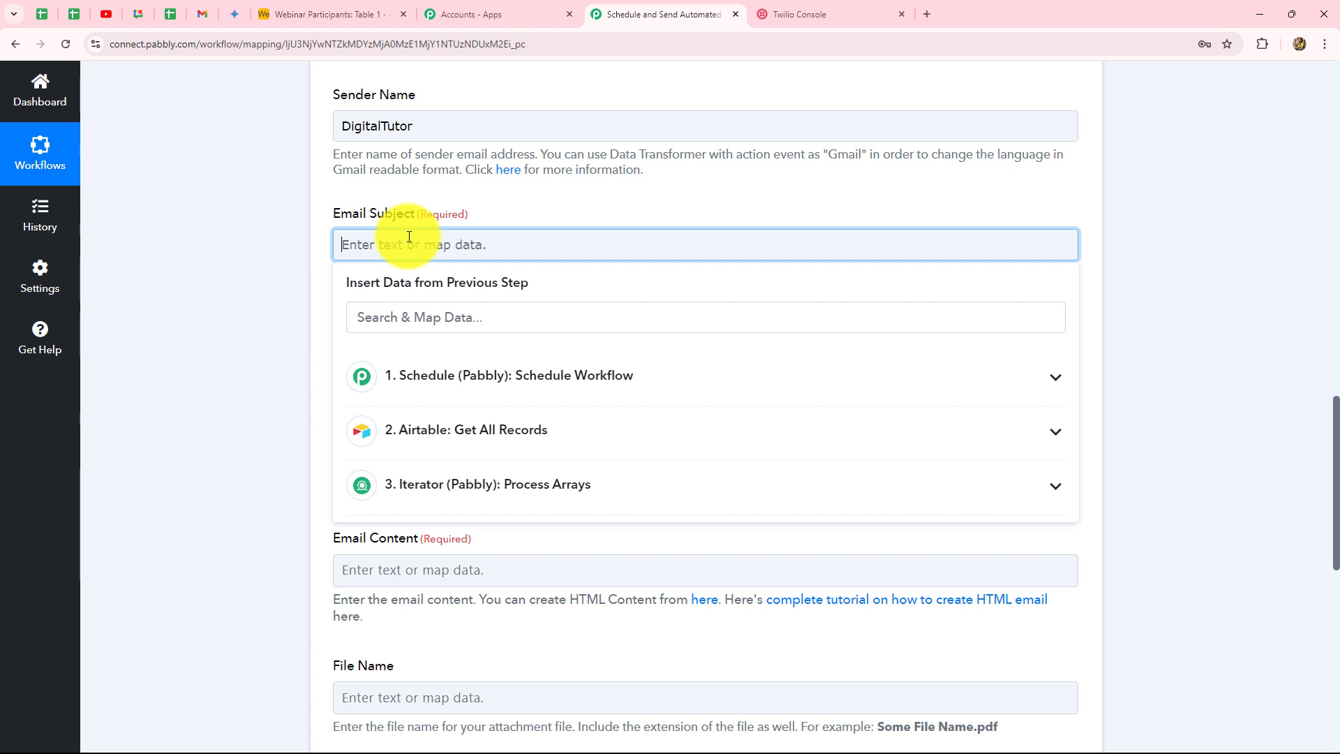
type("Friendly Reminder: Webinar on Java Prerequisites")
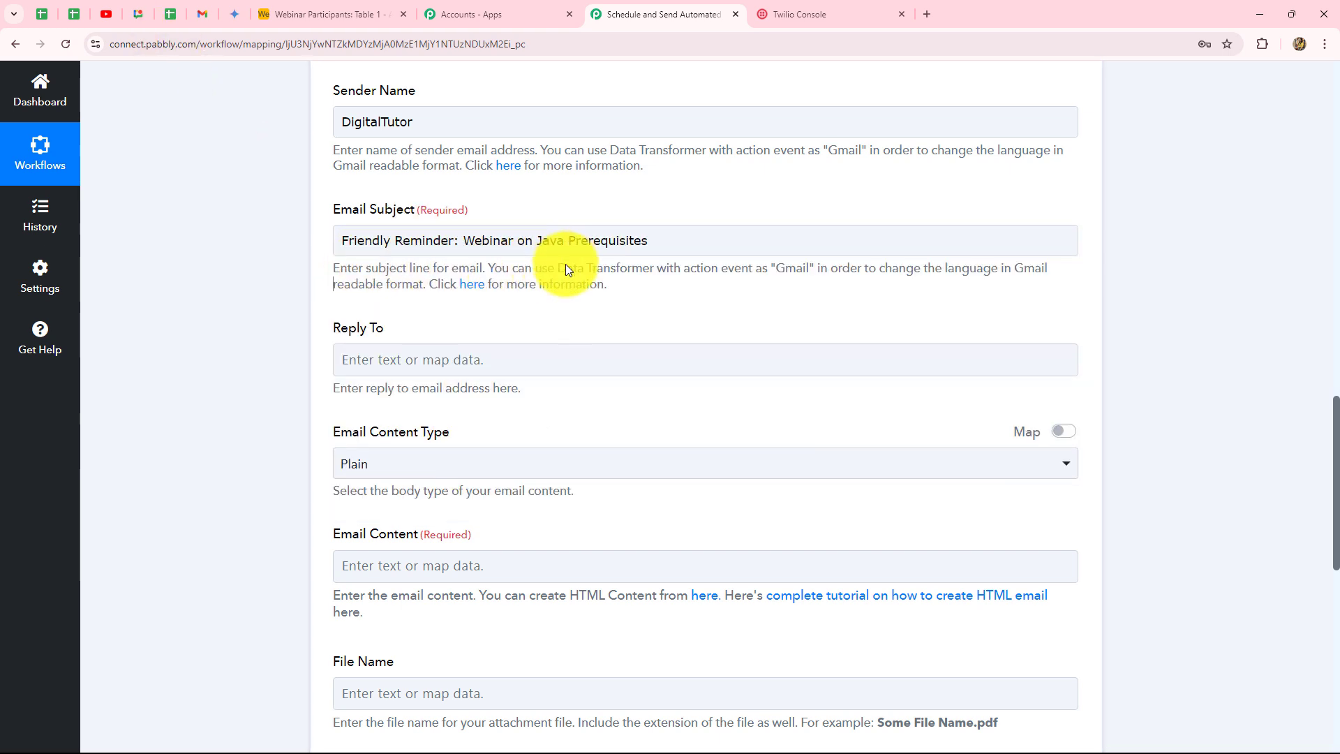
scroll(565, 264, "down", 1)
left_click_drag(532, 175, 706, 181)
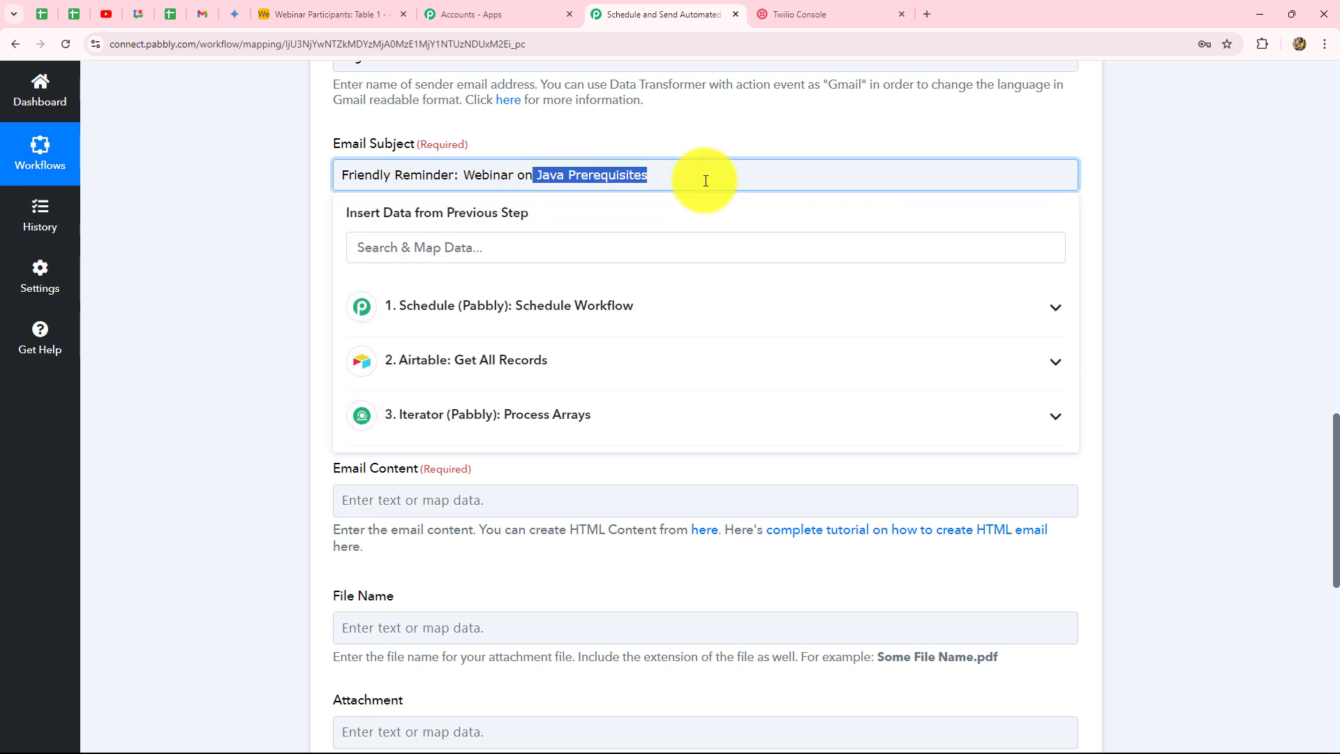
left_click(242, 198)
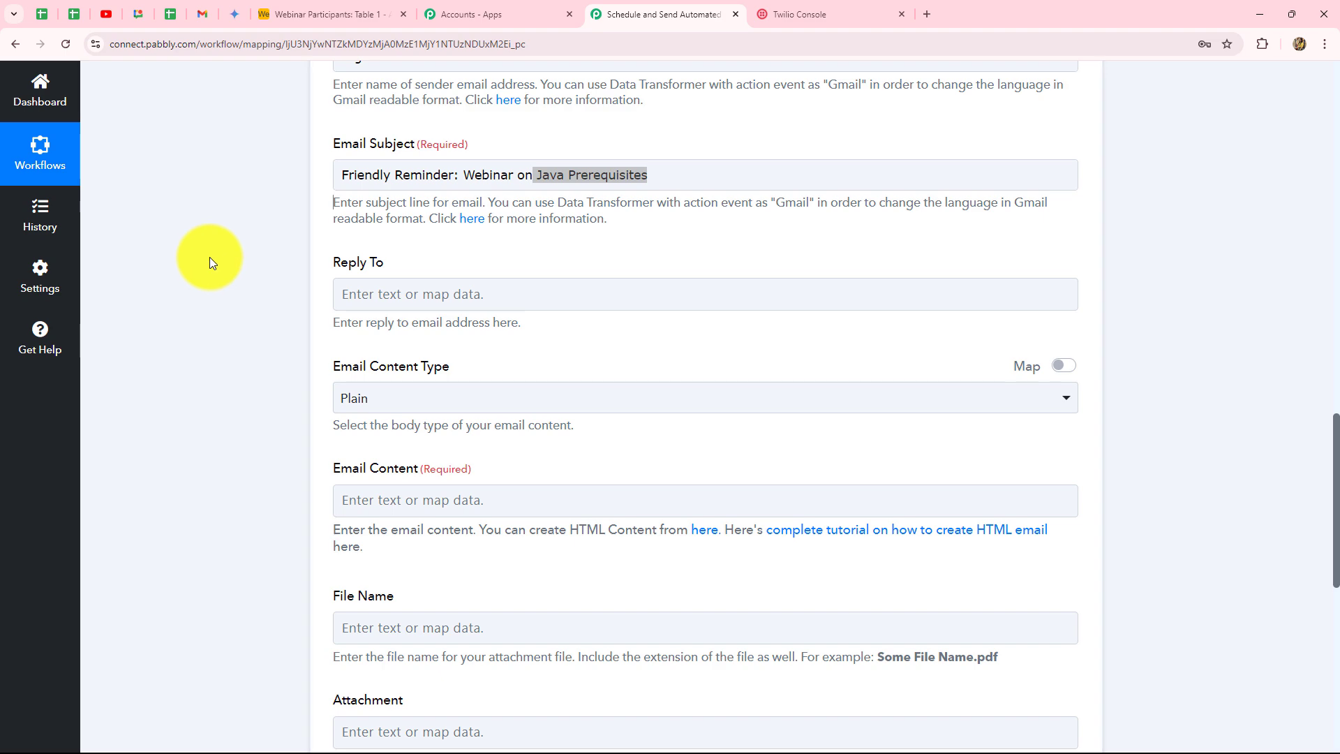
Write the email content with "Dear,", the Iterator's mapped Fields Name and the "Prerequisites of Java Course" webinar reminder text.
scroll(209, 258, "down", 4)
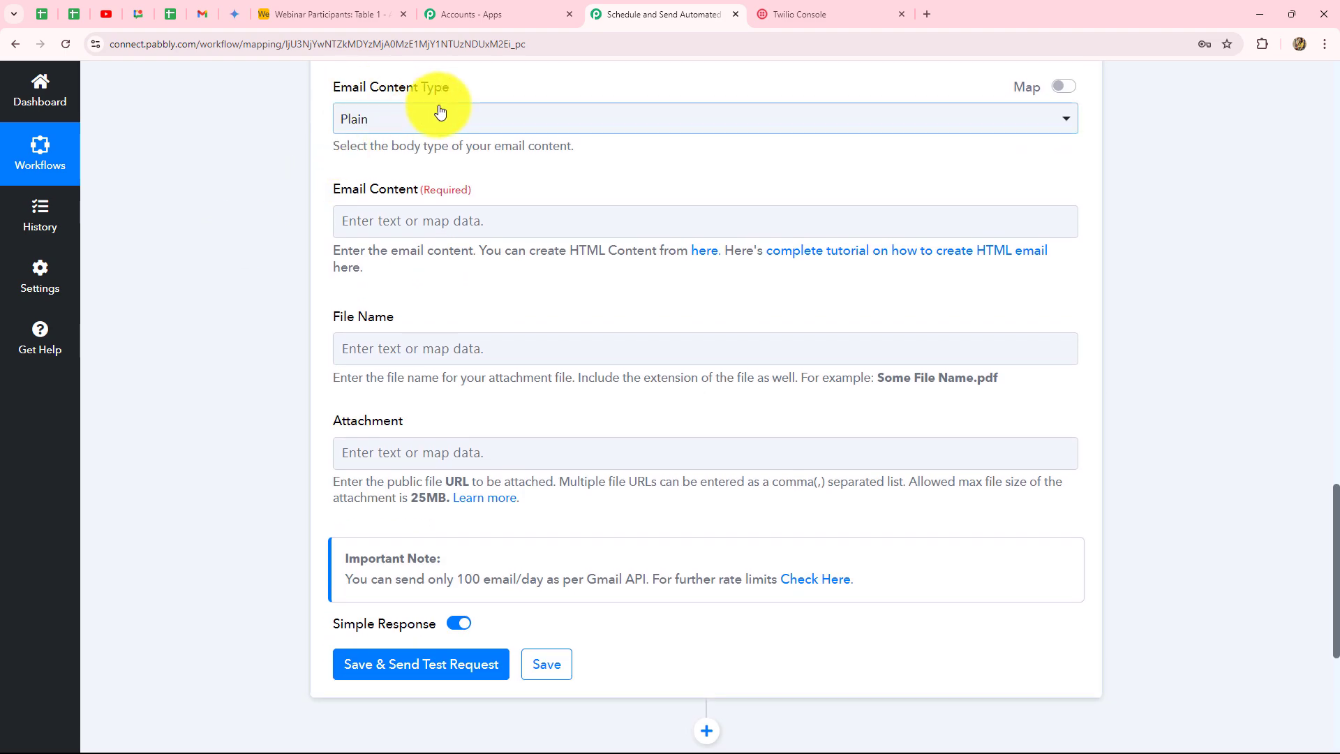
left_click(392, 226)
key("Caps_Lock")
type("D")
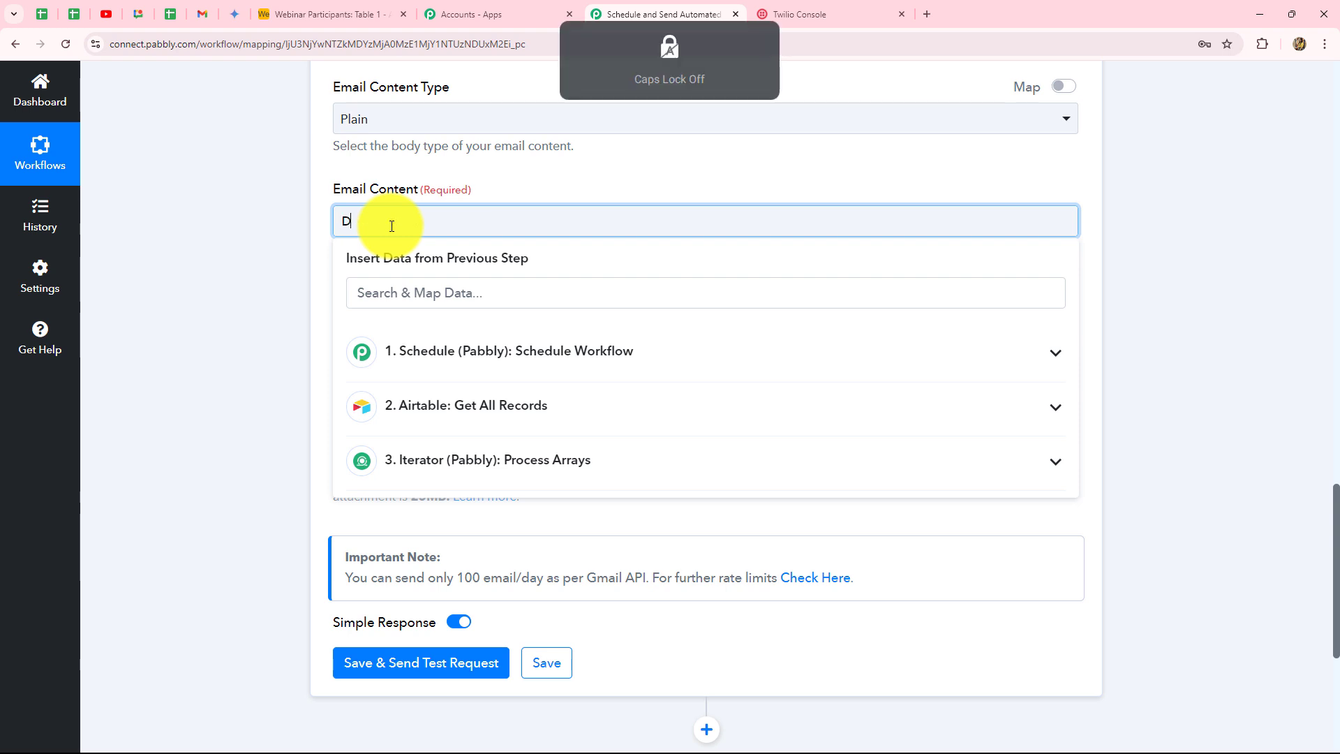
key("Caps_Lock")
type("ear,")
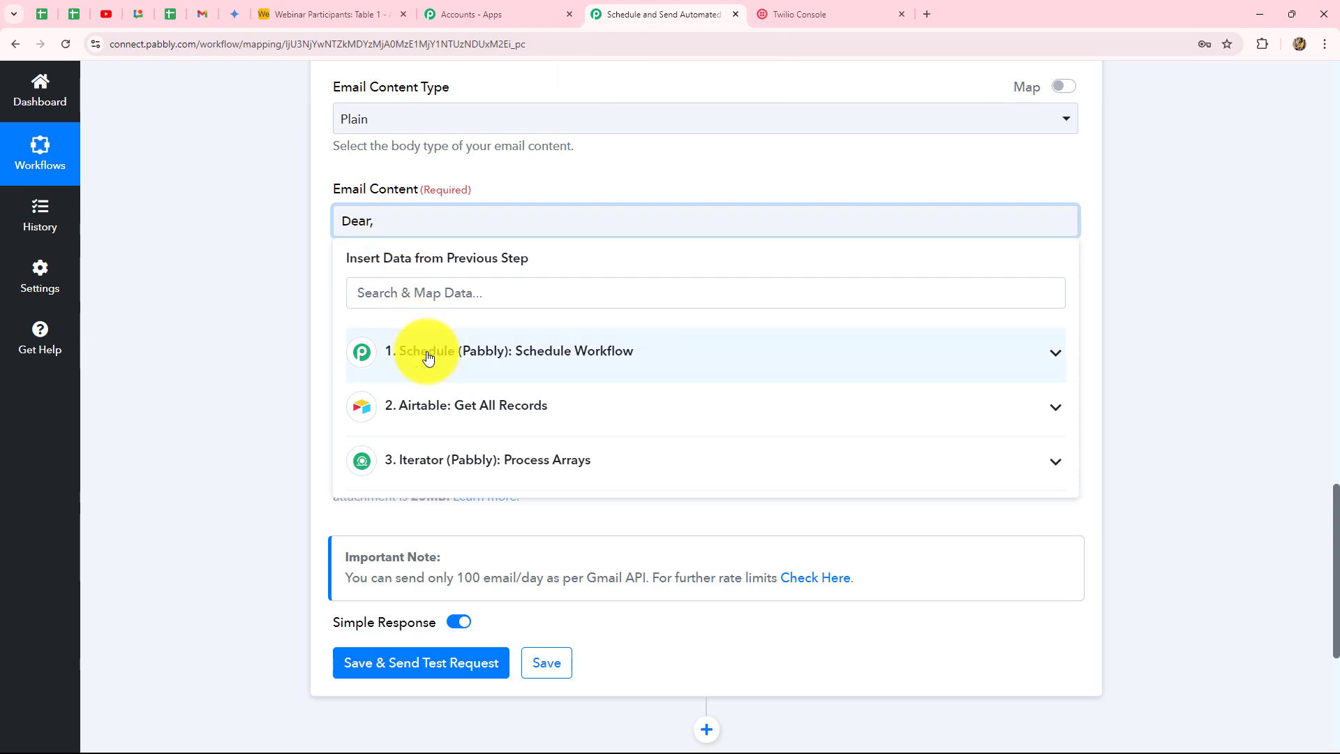
left_click(527, 466)
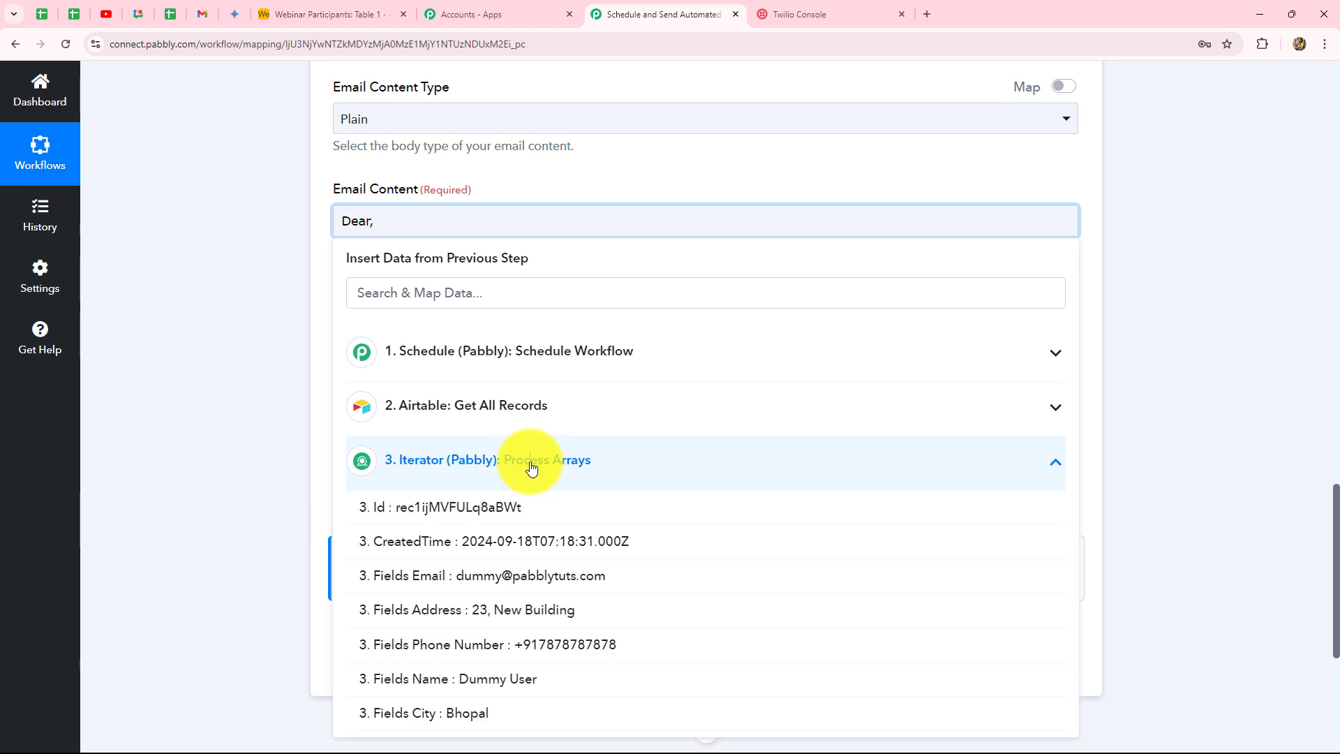
left_click(508, 686)
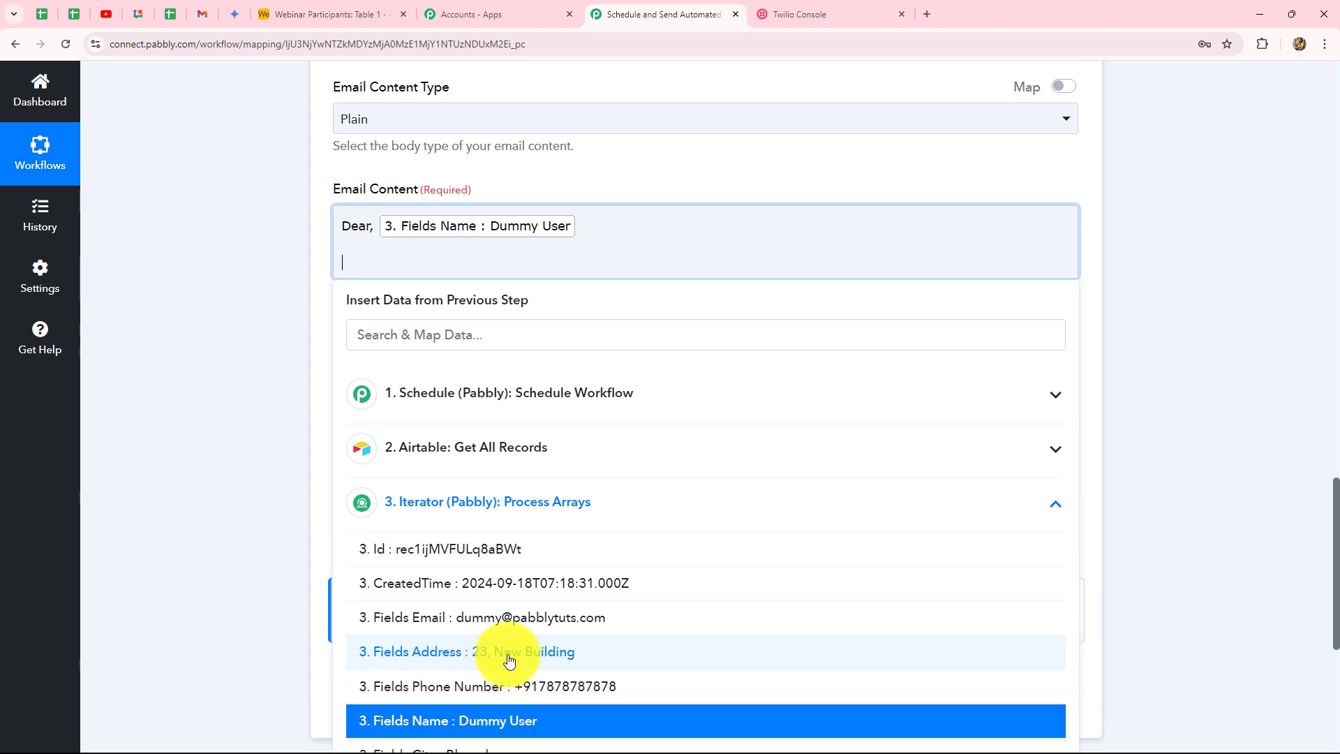
left_click(271, 366)
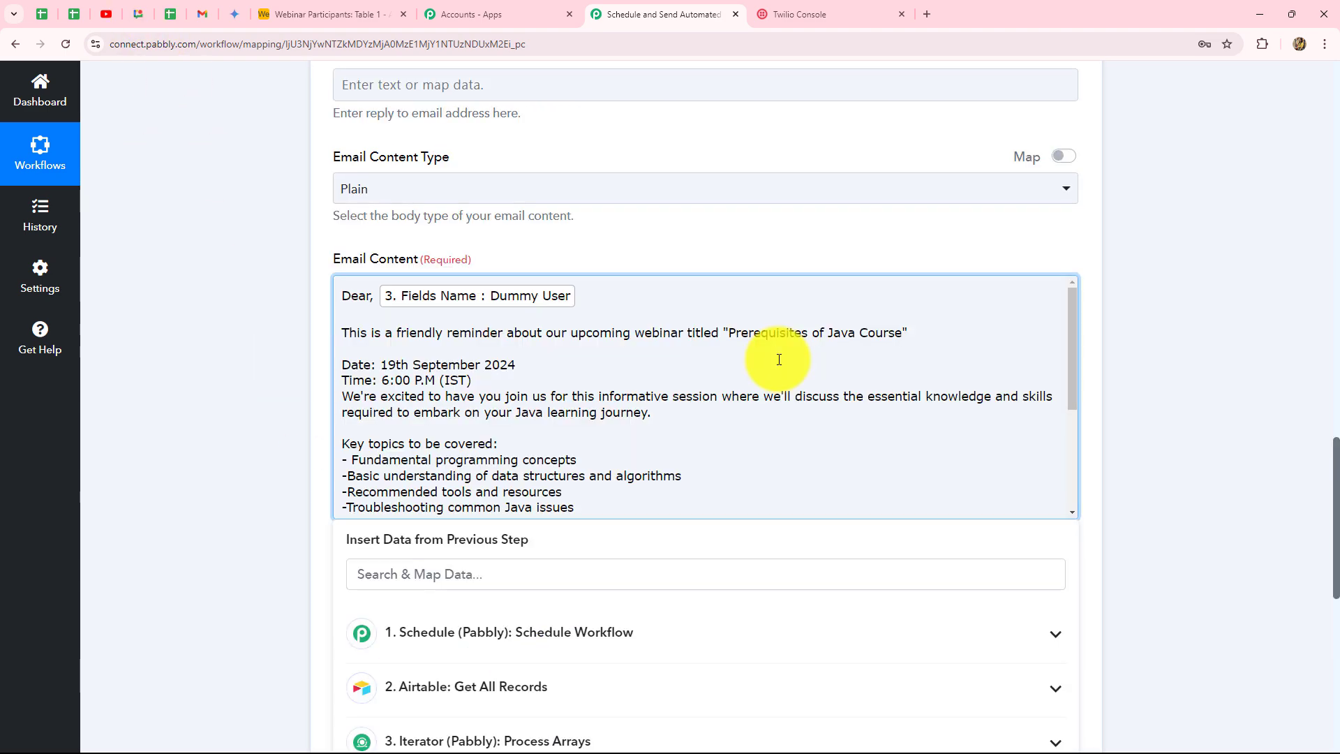
Review the full email content, including the webinar date, time, key topics, support contact and sign-off.
scroll(779, 359, "down", 3)
scroll(779, 360, "up", 3)
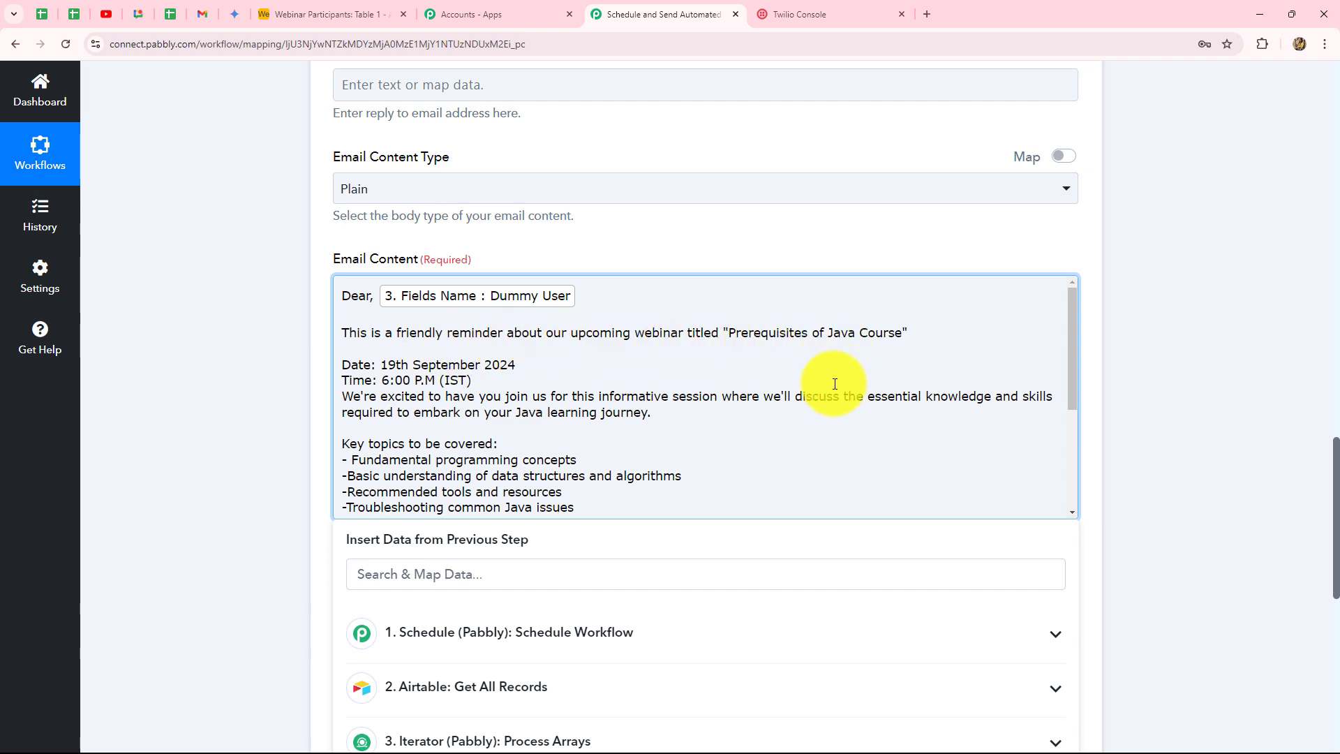
scroll(419, 328, "down", 1)
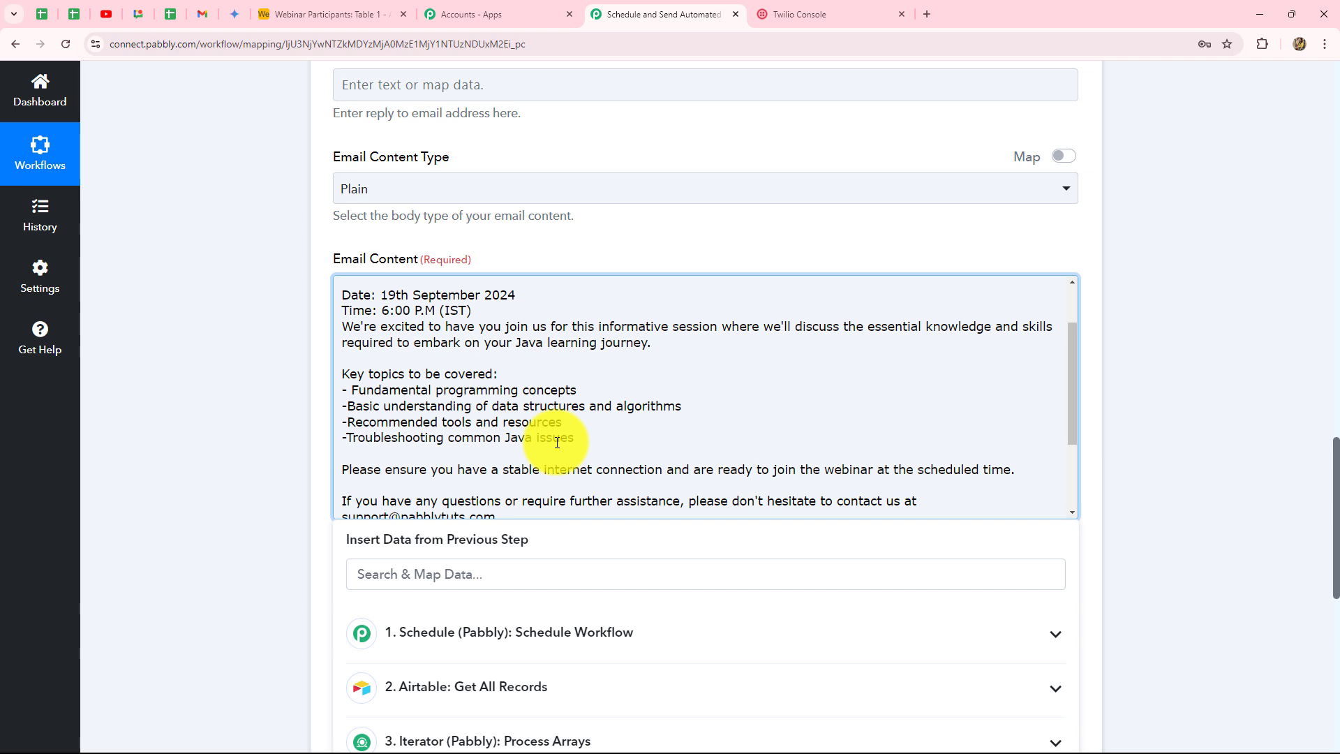
scroll(864, 388, "down", 2)
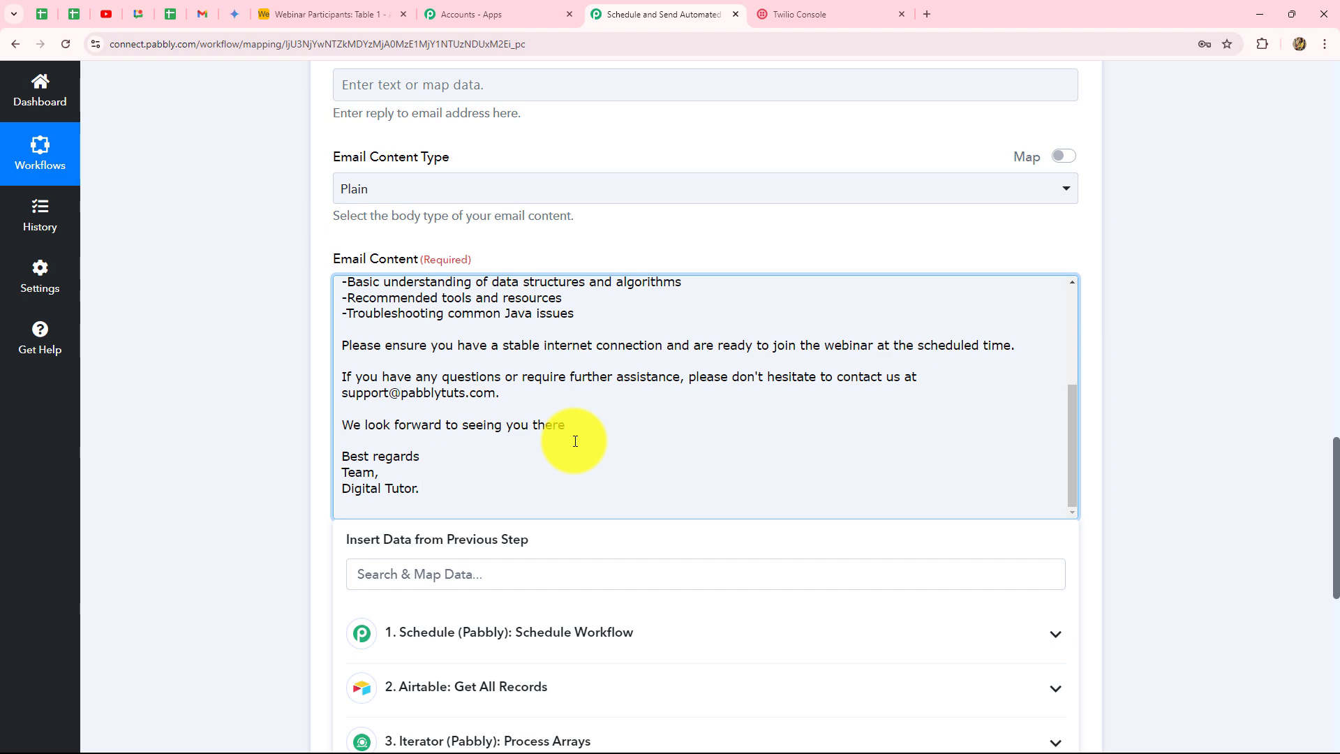
scroll(562, 440, "up", 3)
scroll(558, 439, "down", 3)
left_click(274, 459)
Save the Gmail step and send a test request, leaving the attachment fields empty.
scroll(272, 455, "down", 5)
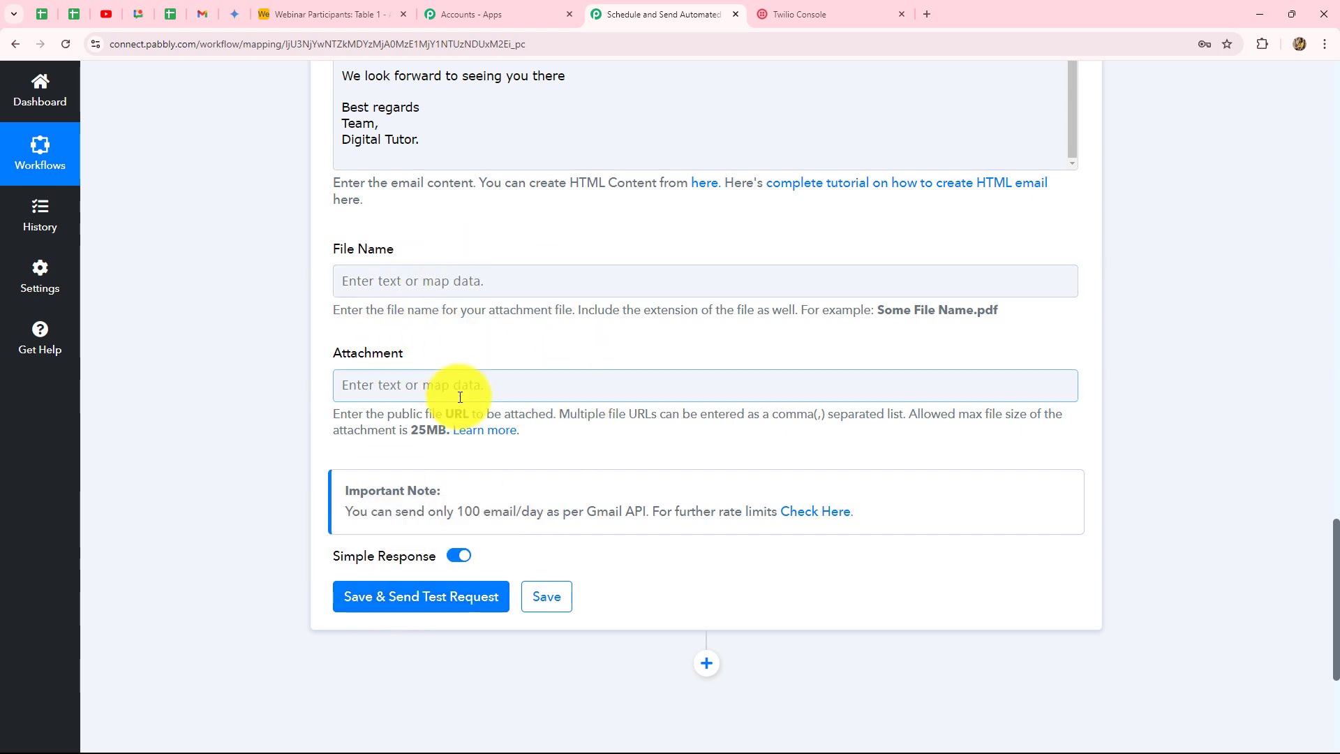
left_click(447, 604)
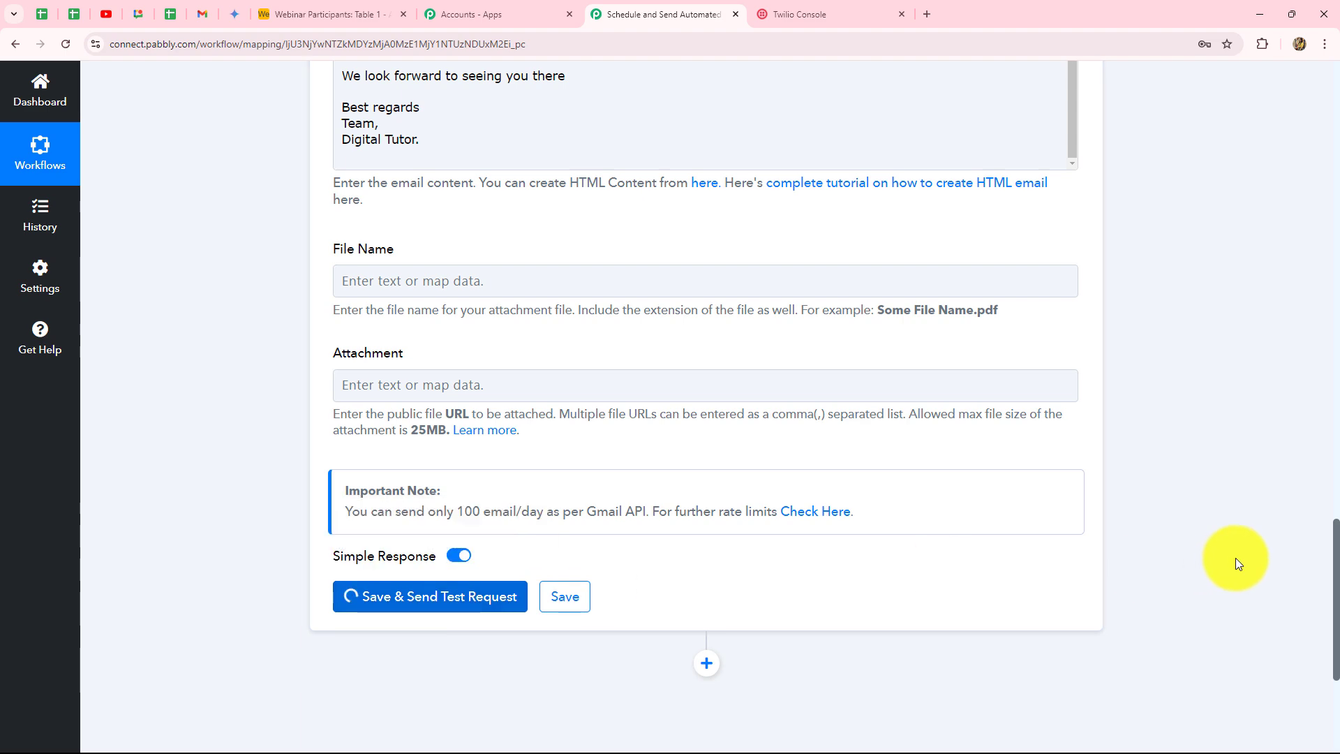
scroll(1181, 558, "down", 3)
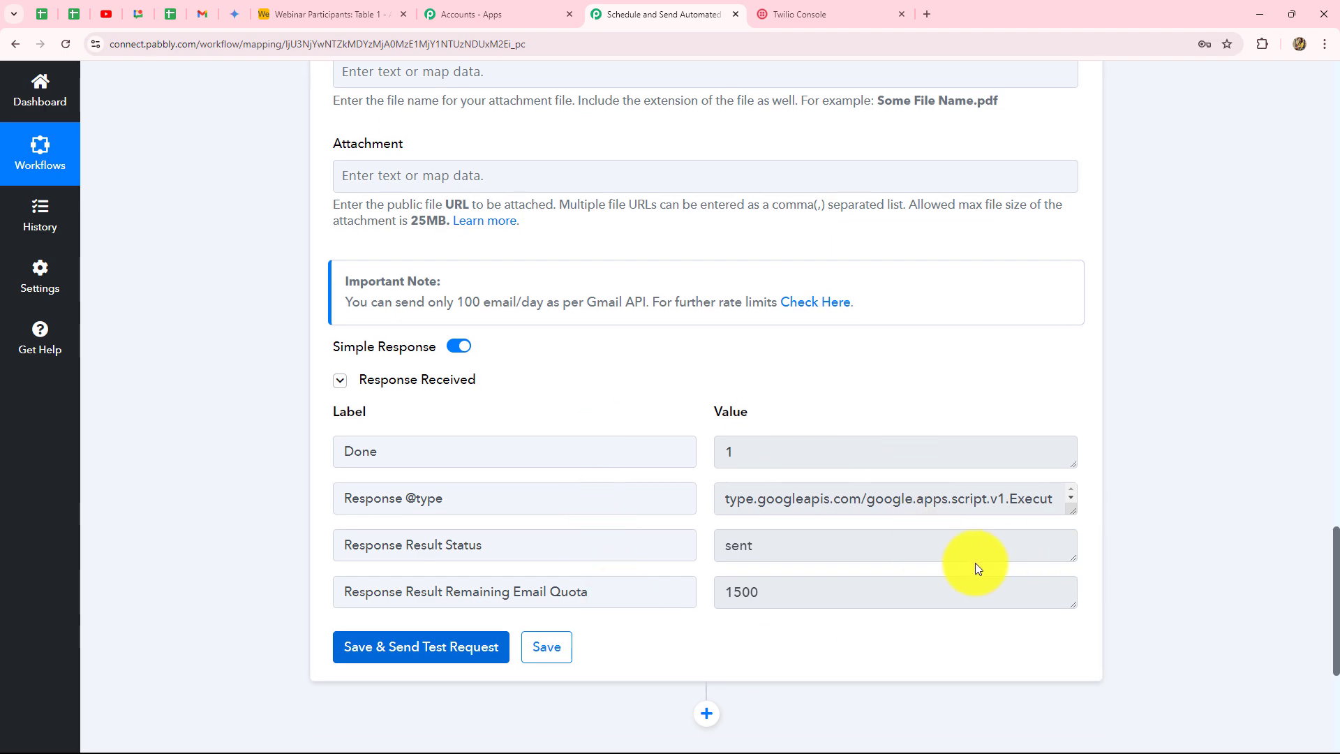
Check the mapped recipient, then open the webinar reminder in the recipient's Gmail inbox and inspect its greeting and body.
scroll(901, 408, "up", 15)
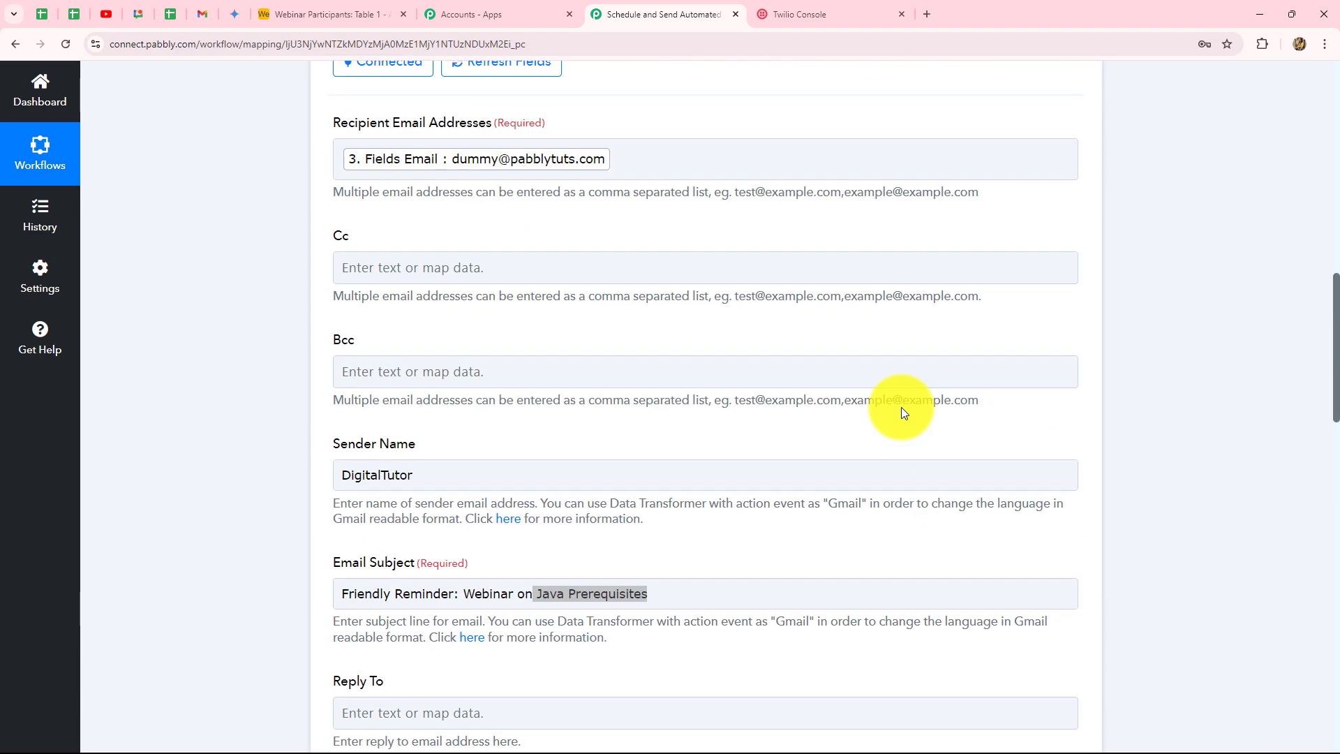
left_click(590, 171)
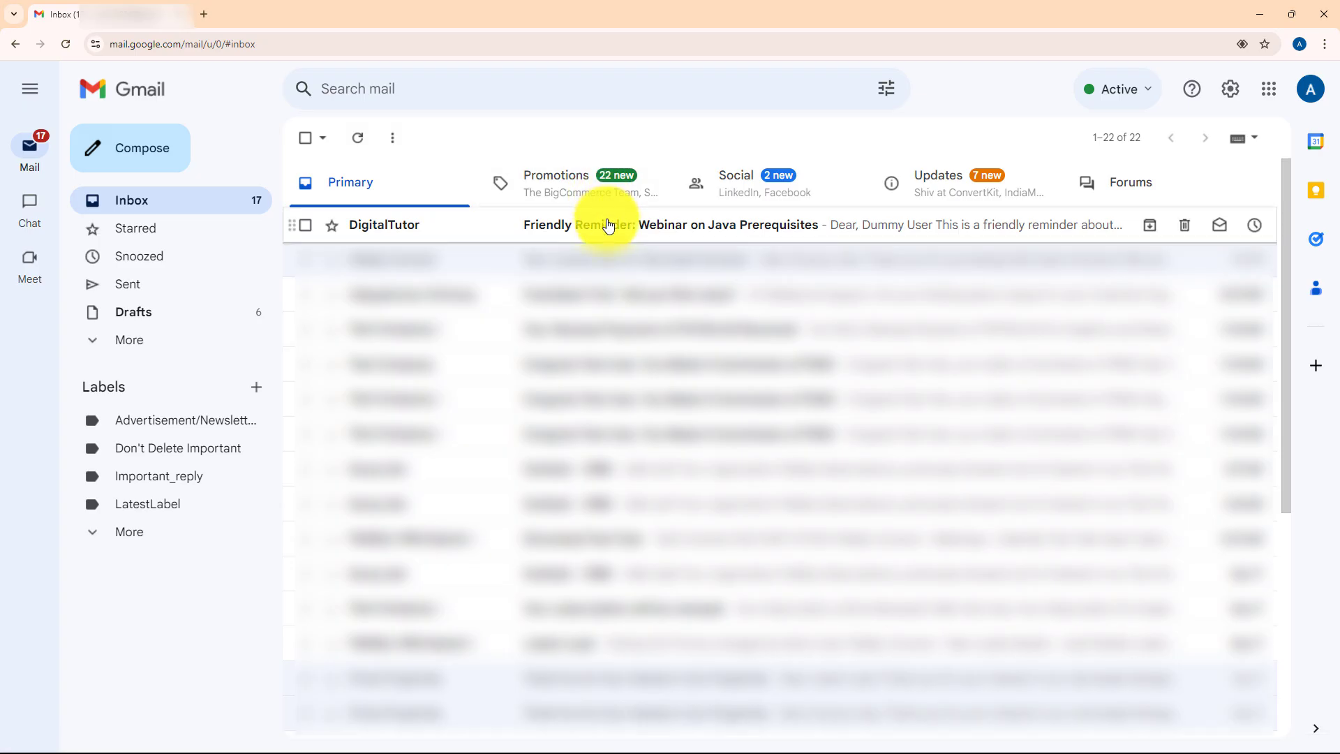
left_click(607, 224)
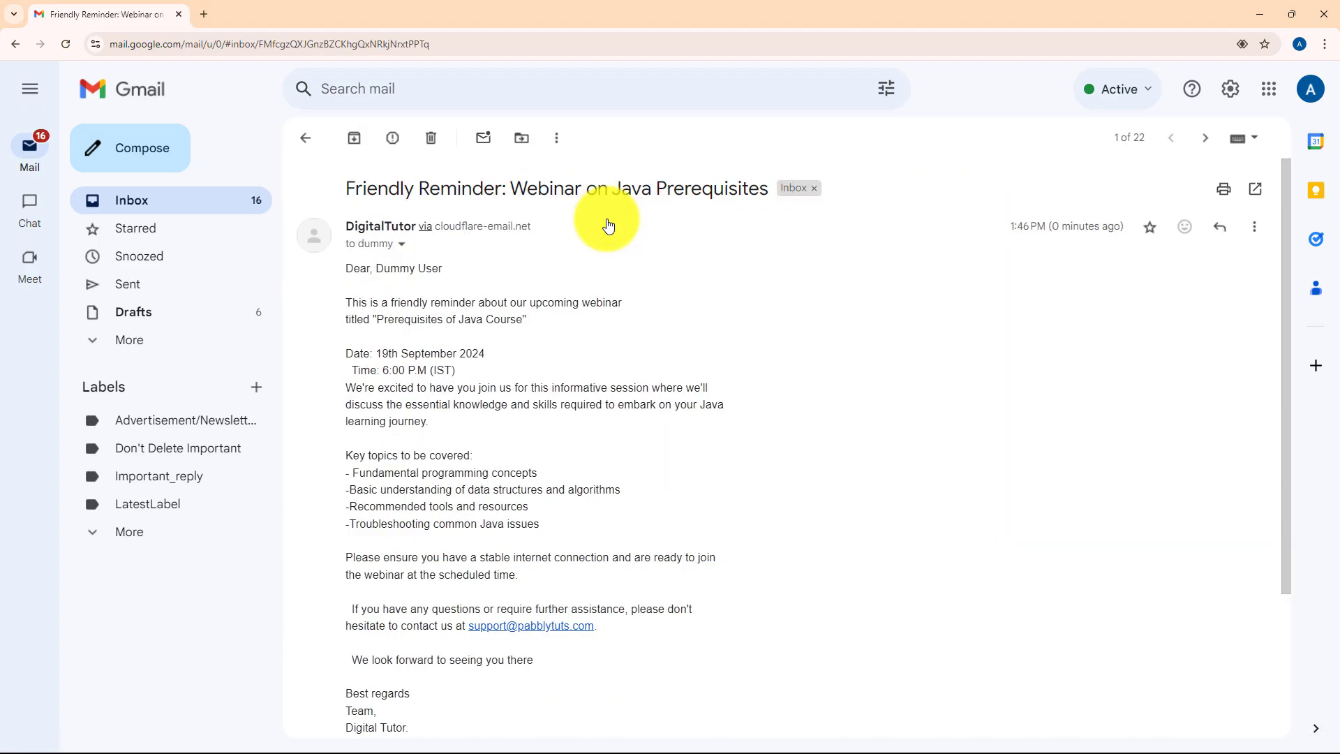
scroll(628, 329, "down", 2)
scroll(628, 329, "up", 2)
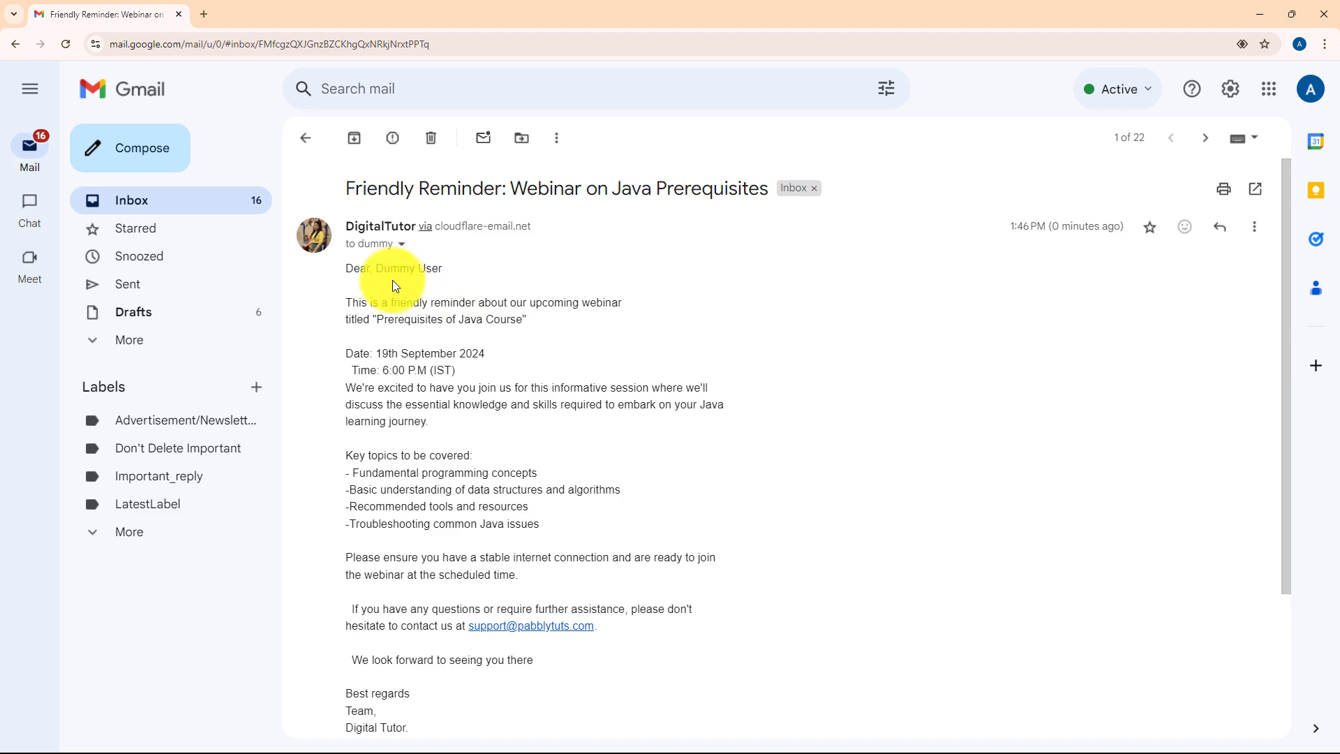
left_click_drag(376, 270, 463, 268)
scroll(719, 399, "down", 3)
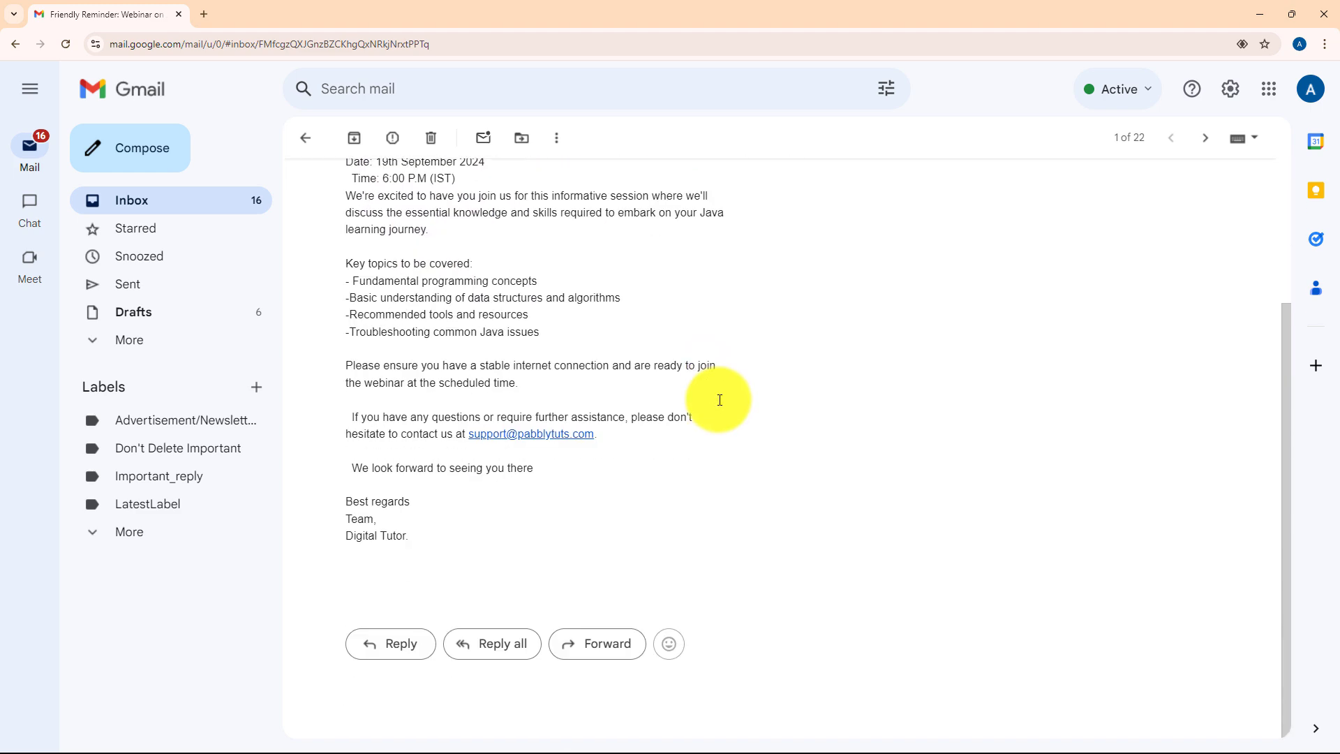
scroll(721, 405, "up", 3)
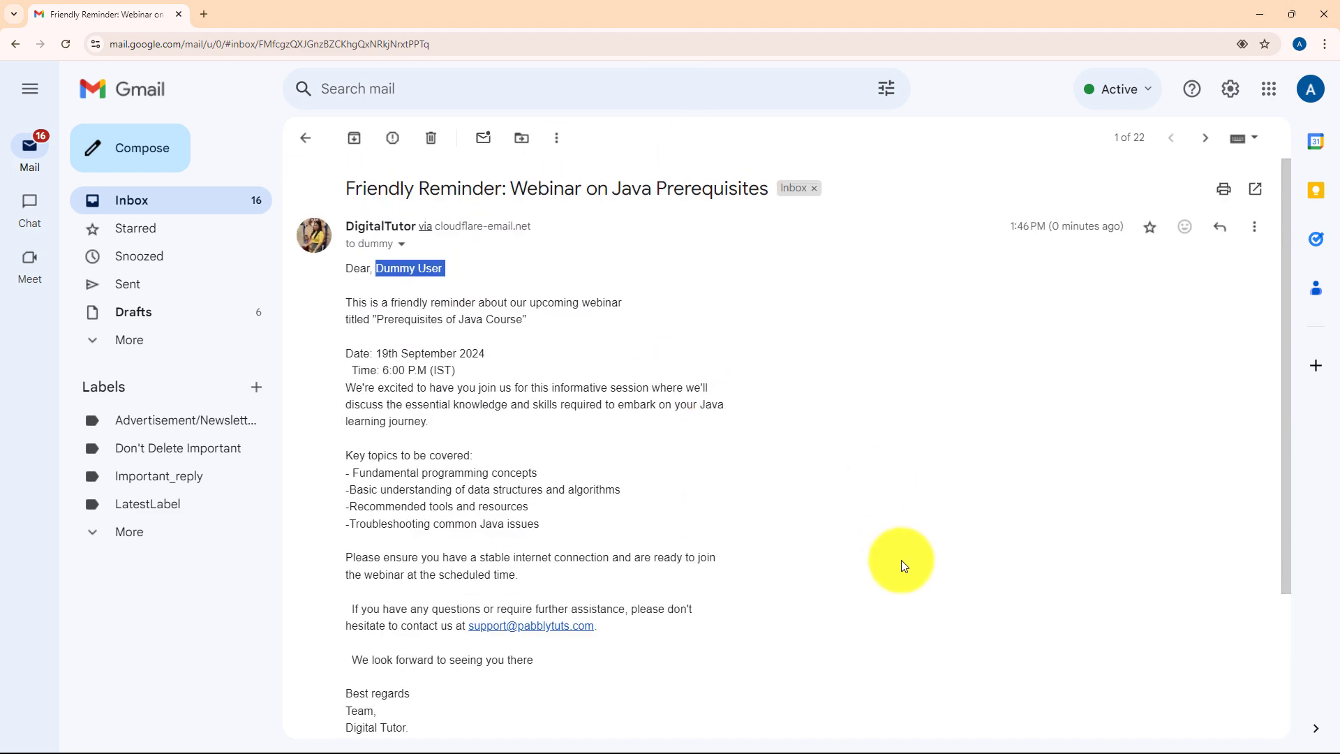
left_click(1260, 15)
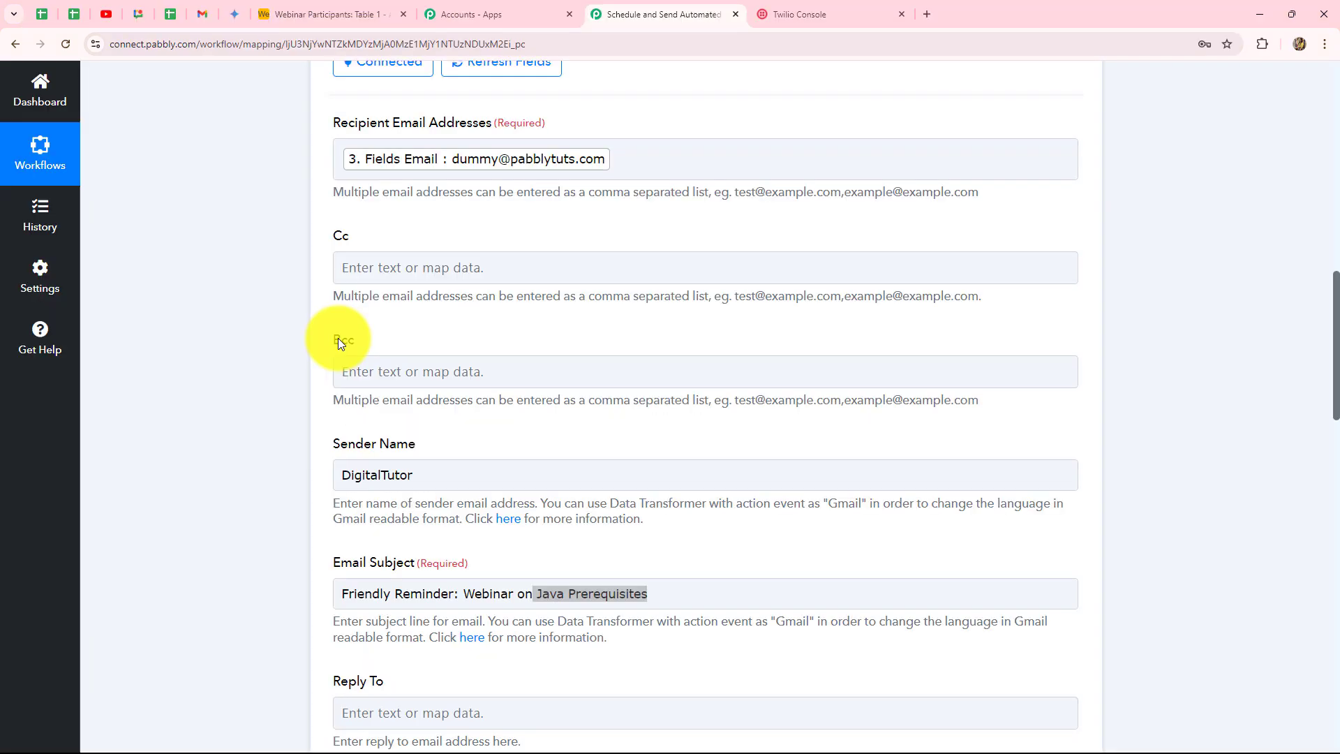
Add a Twilio action step after the Gmail step with the Send SMS Message event.
scroll(338, 341, "down", 6)
scroll(338, 338, "down", 15)
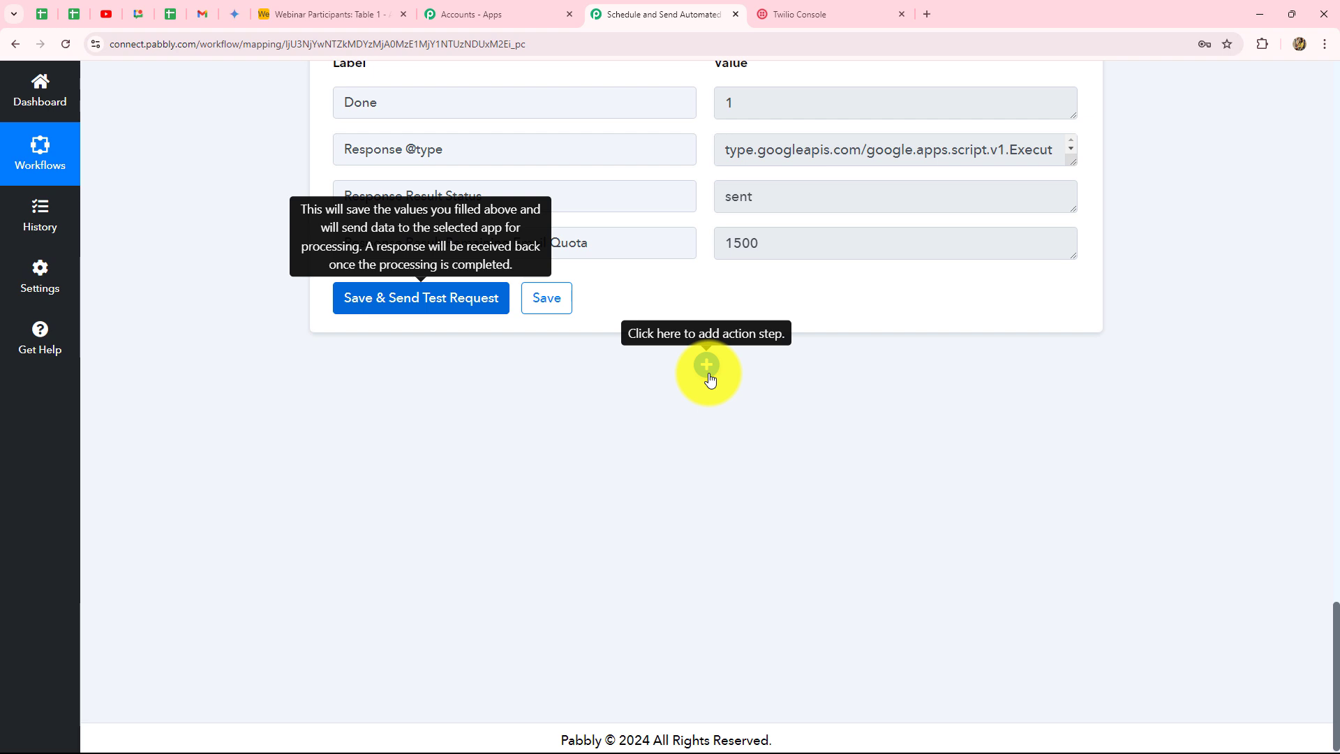
left_click(710, 374)
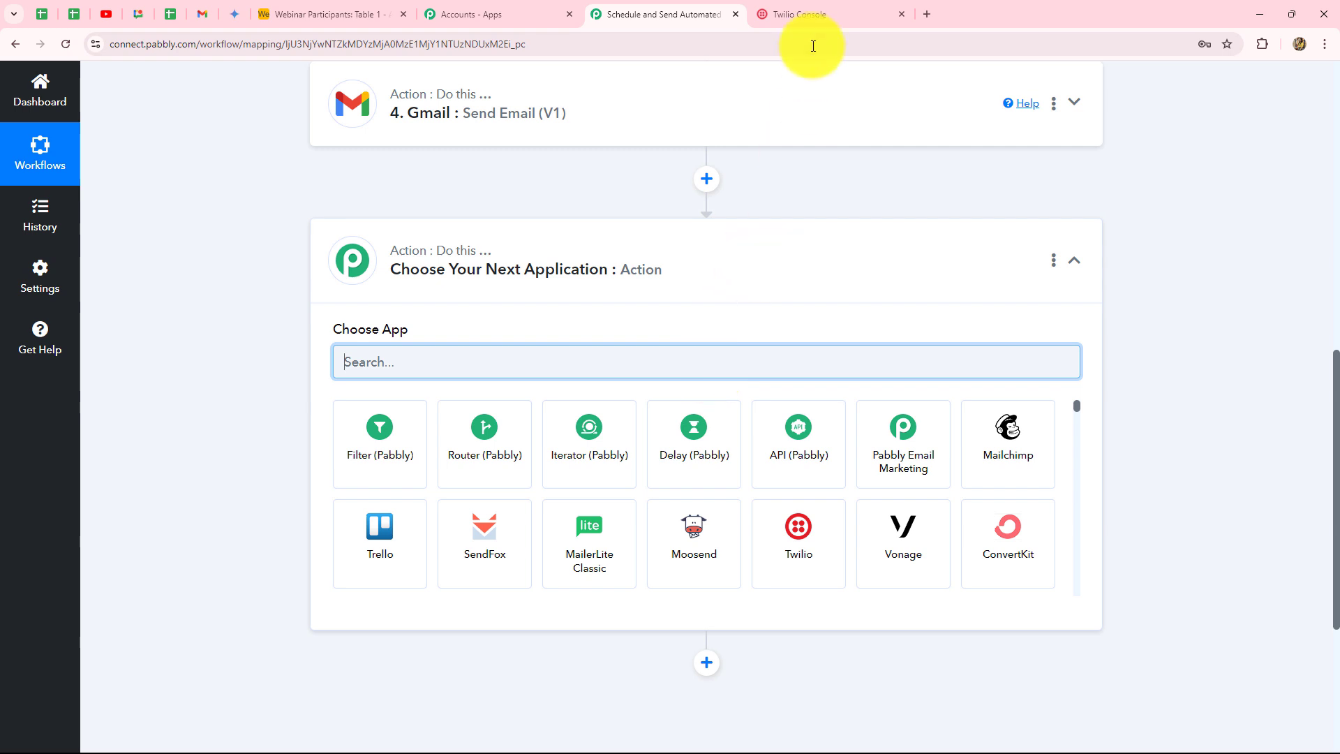
type("Tw")
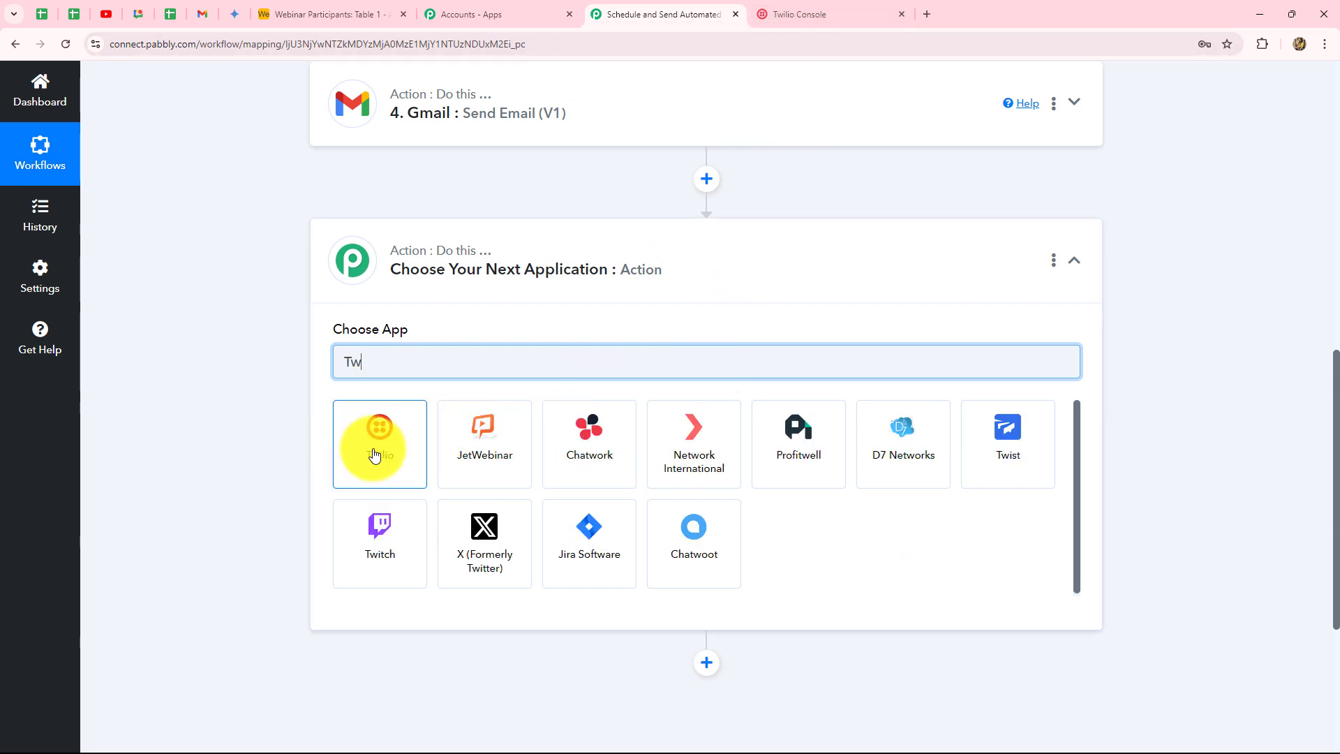
left_click(375, 455)
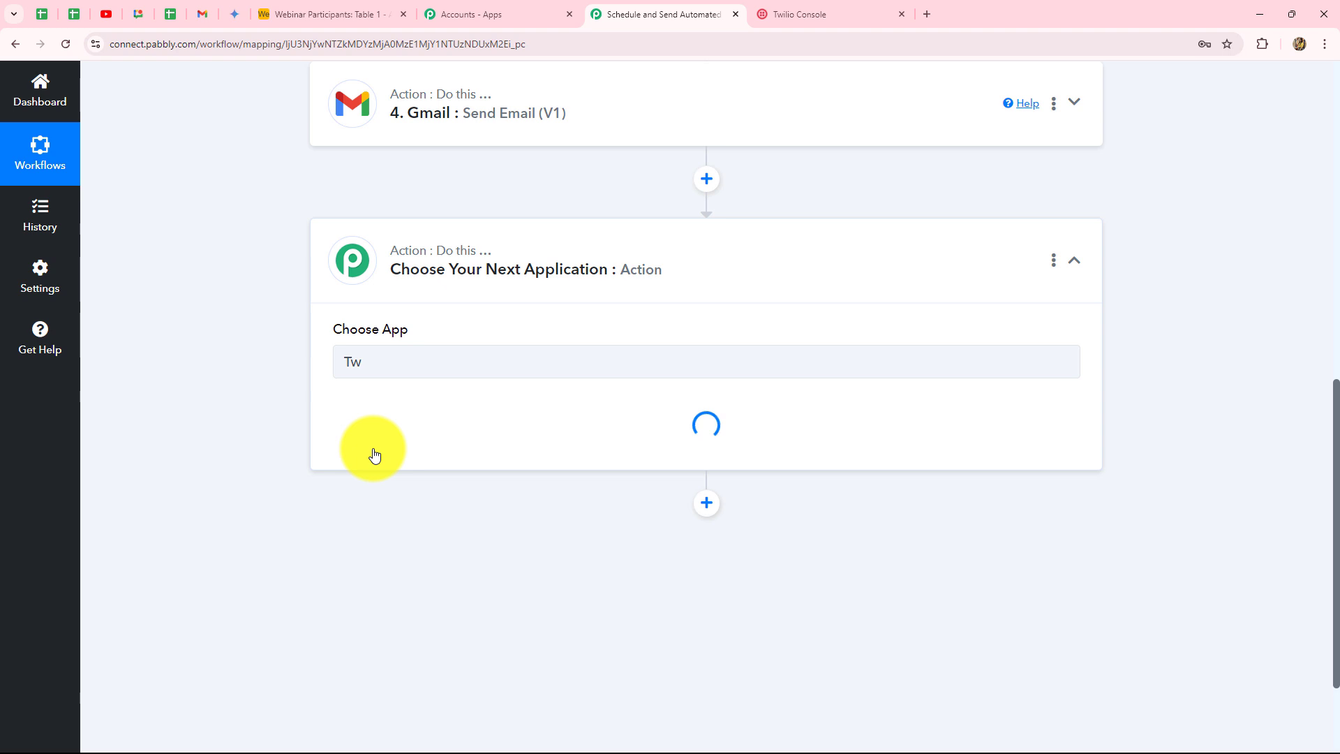
left_click(385, 431)
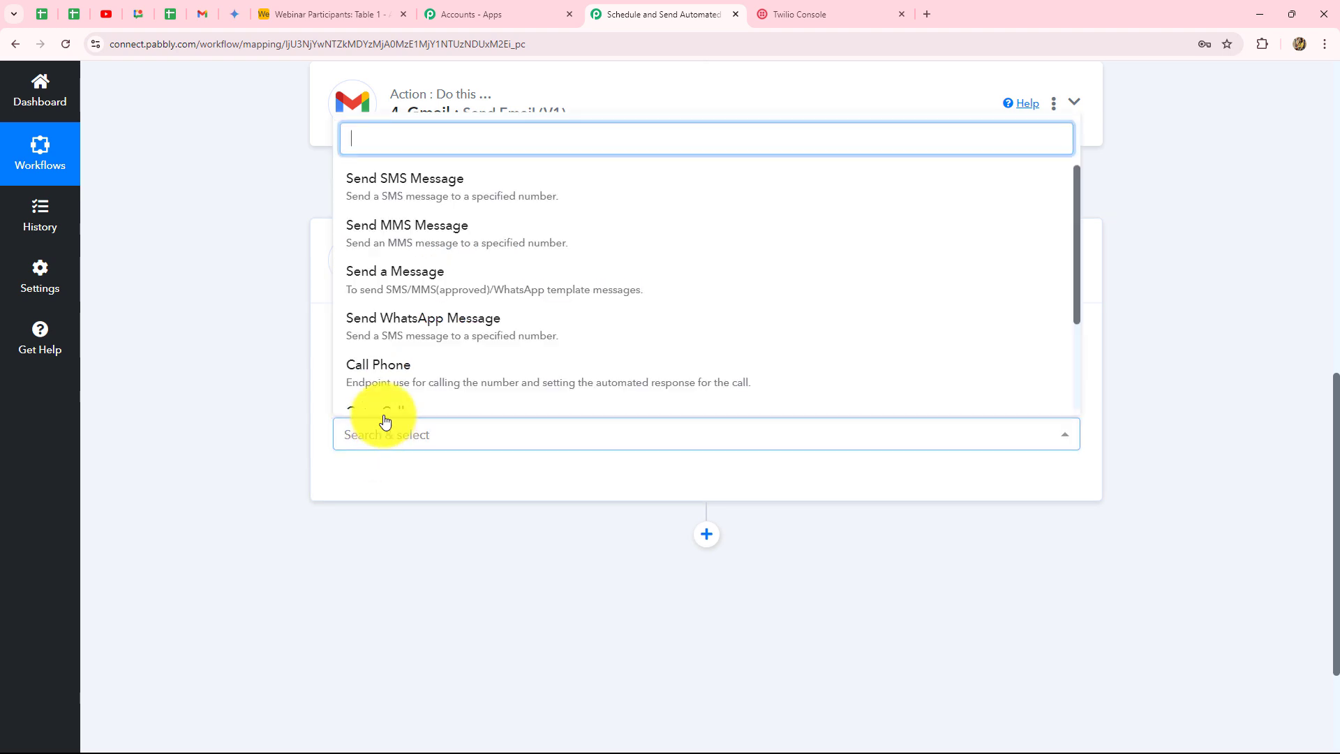
left_click(434, 192)
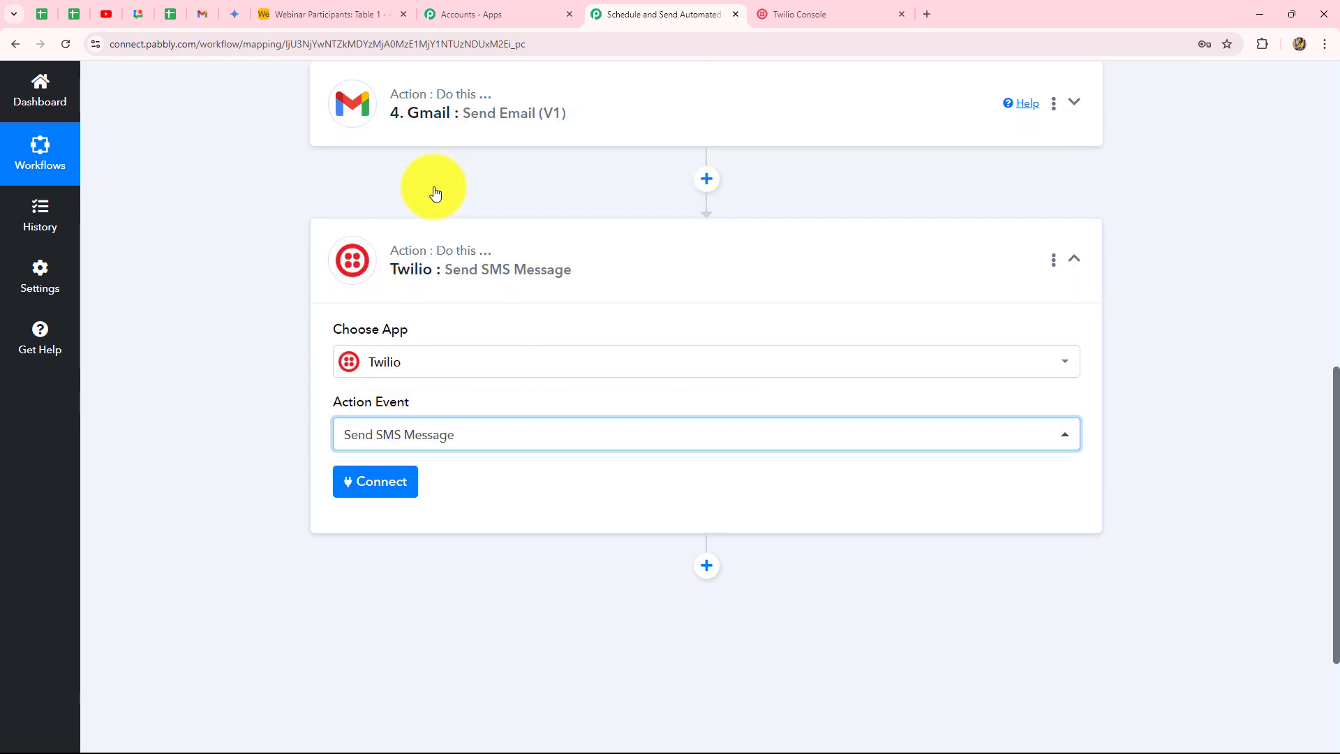
Start a new Twilio connection and clear its autofilled Authorization Token and Account SID.
left_click(372, 483)
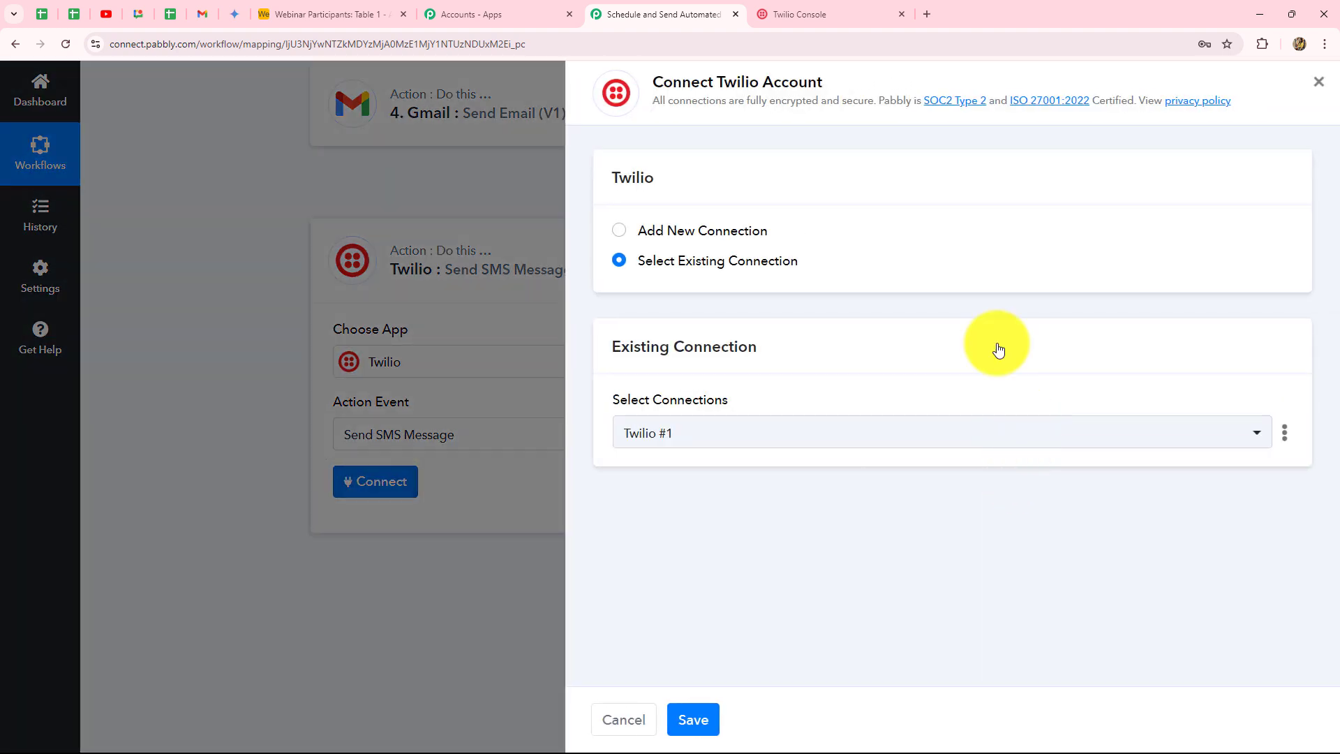
left_click(619, 231)
scroll(917, 492, "down", 2)
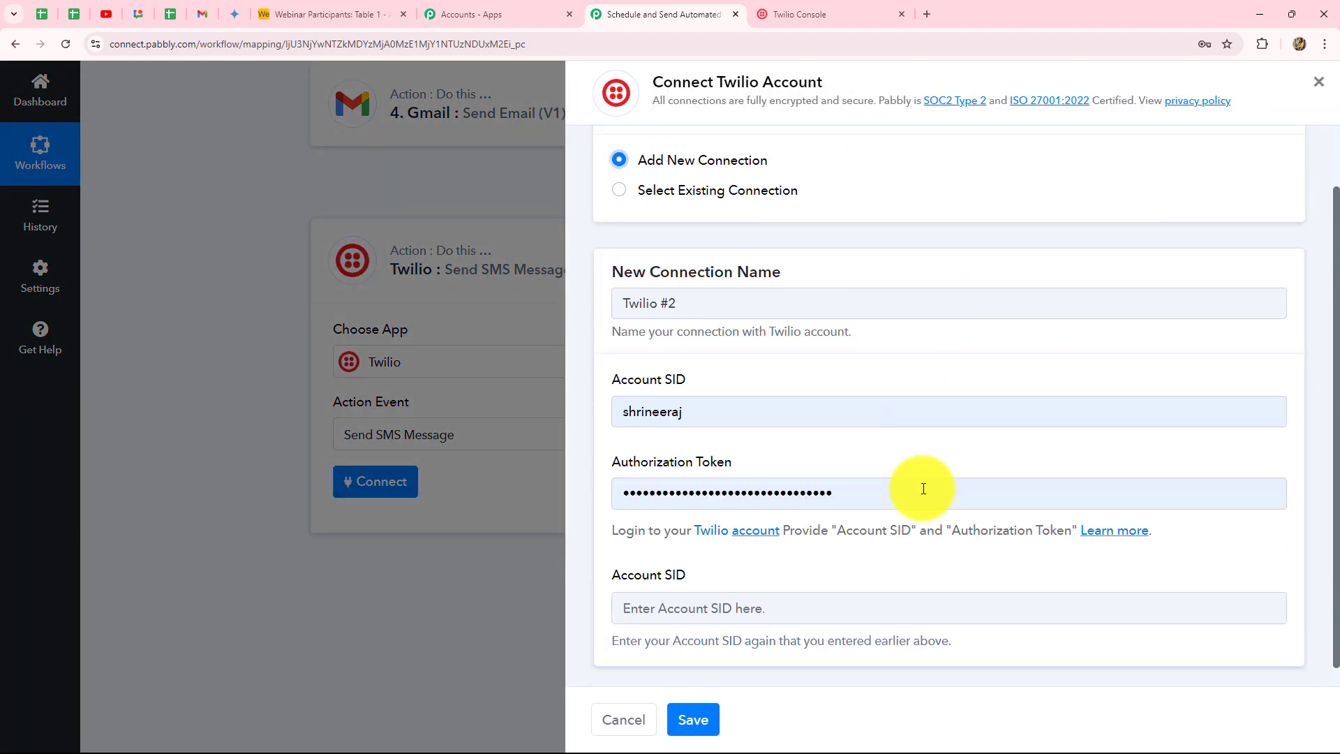
double_click(870, 476)
key("BackSpace")
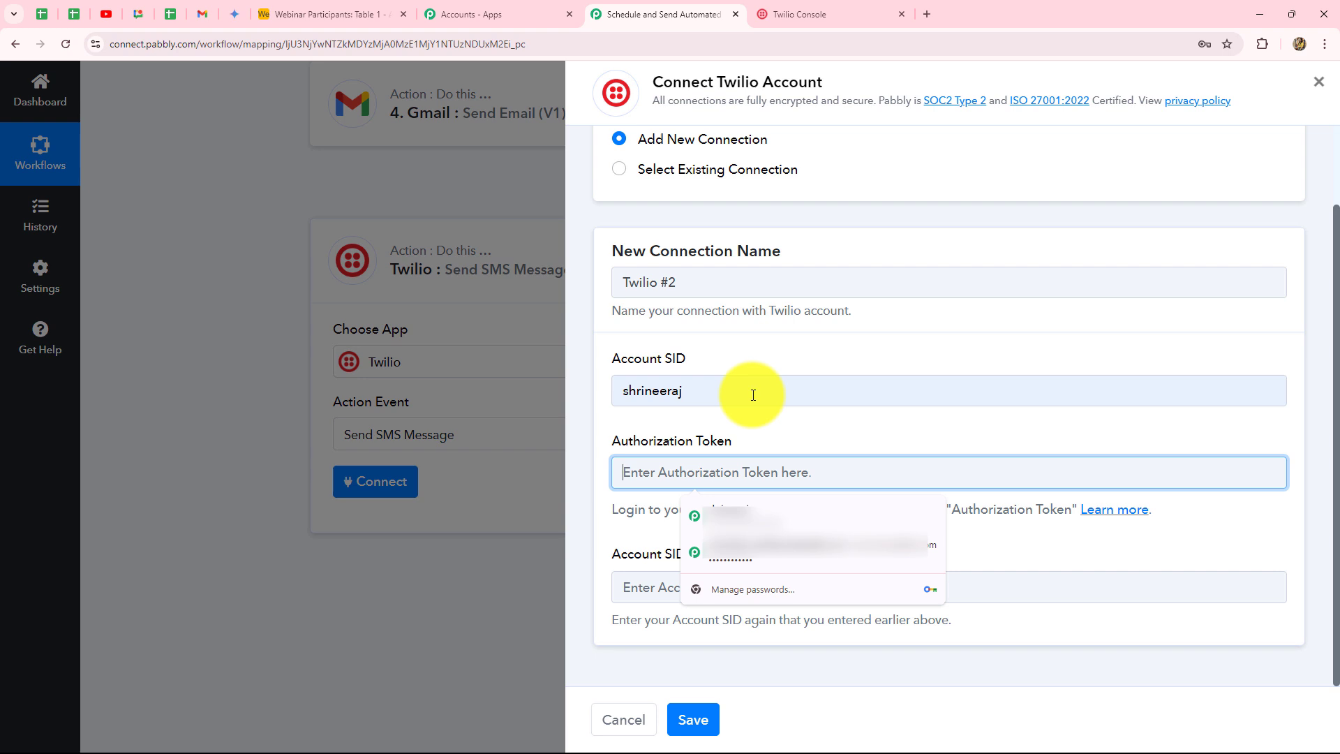
left_click_drag(751, 392, 570, 409)
key("BackSpace")
left_click(578, 409)
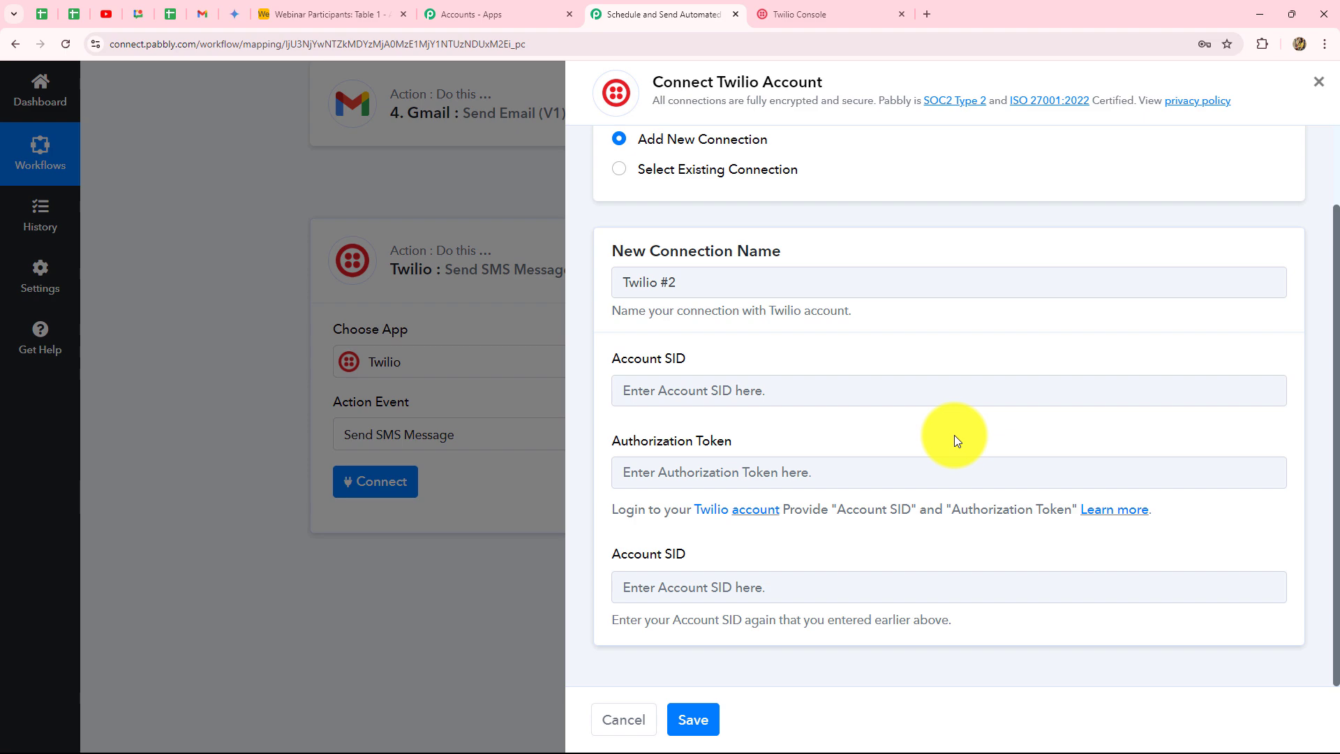
Copy the Account SID from the Twilio Console and paste it into both Account SID fields of the new Pabbly connection.
key("ctrl+Tab")
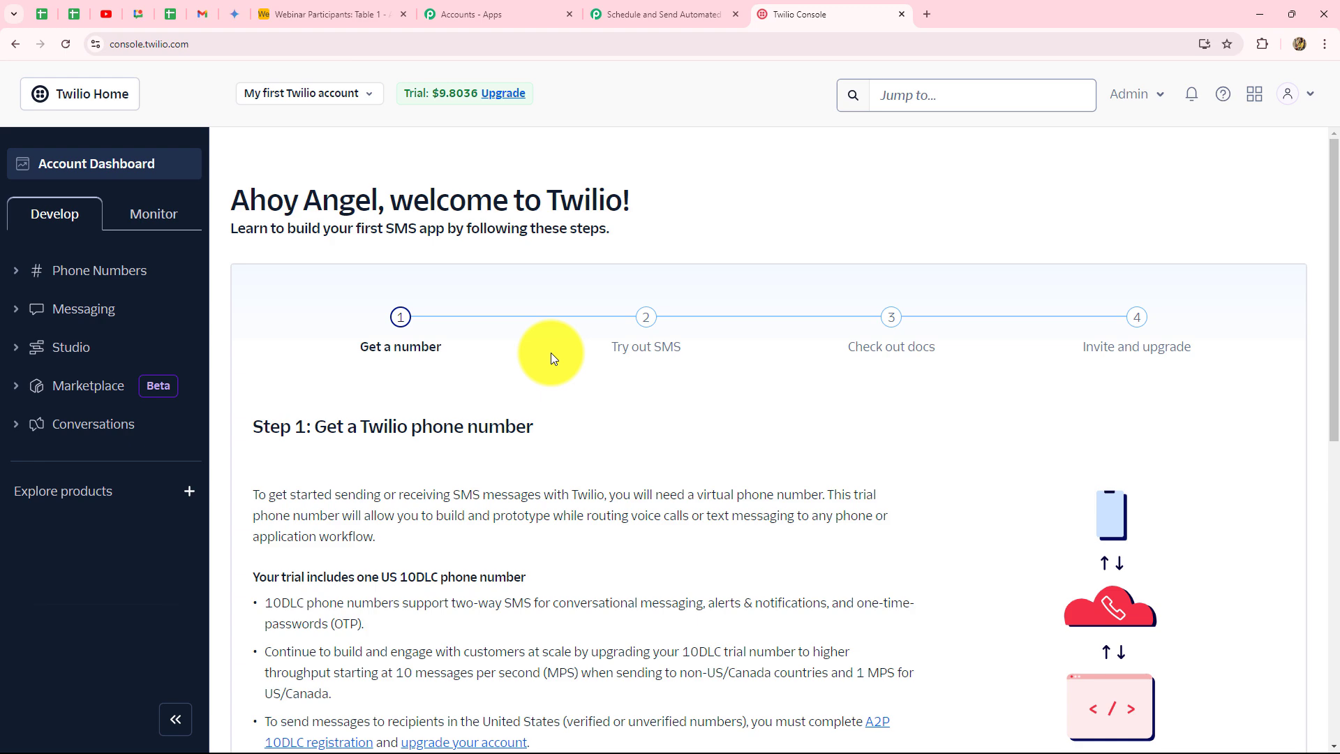
scroll(551, 353, "down", 5)
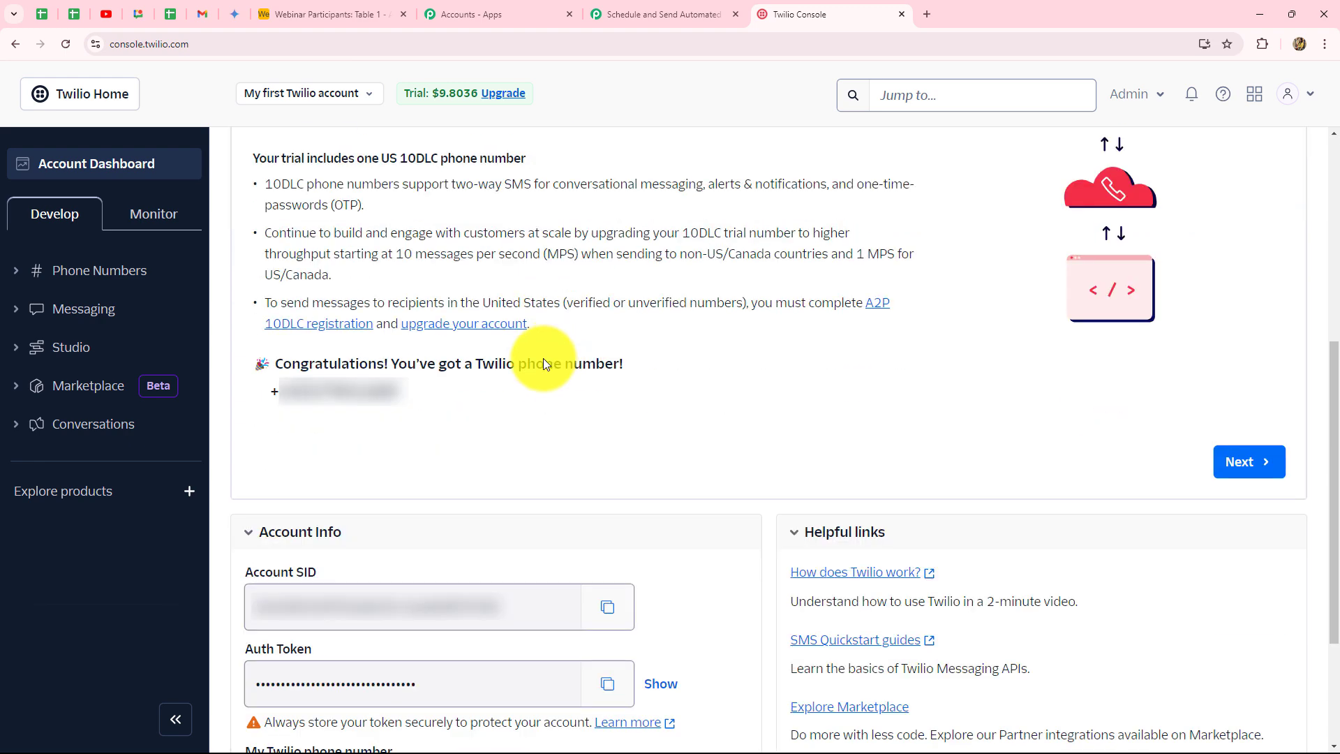
left_click(607, 608)
left_click(627, 16)
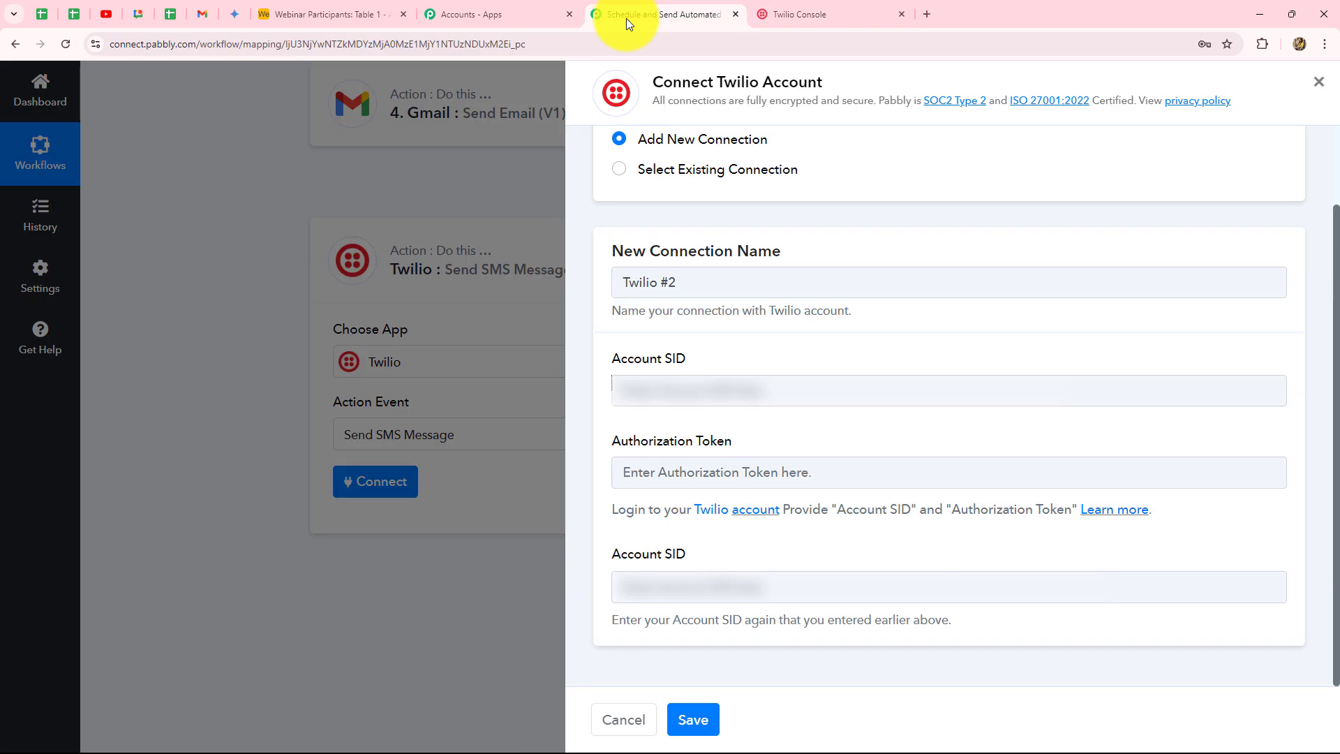
left_click(652, 388)
key("ctrl+v")
left_click(663, 590)
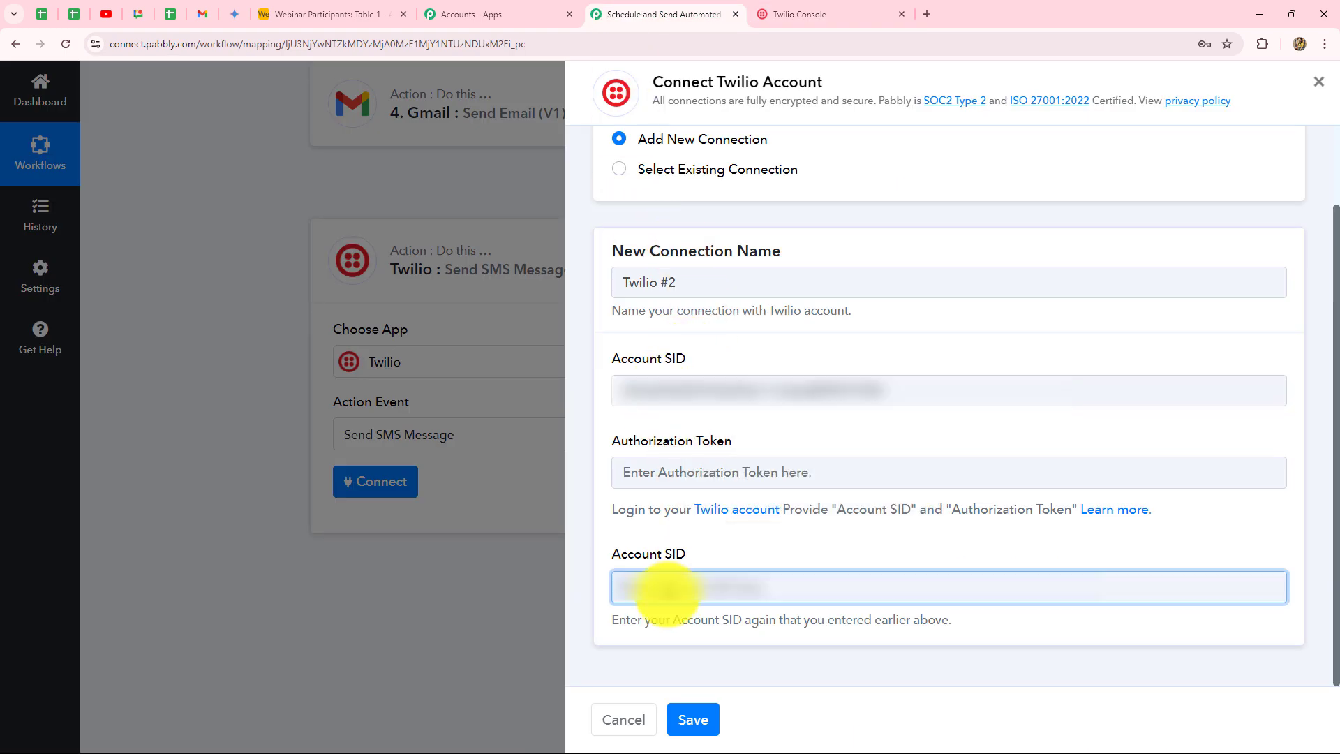
key("ctrl+v")
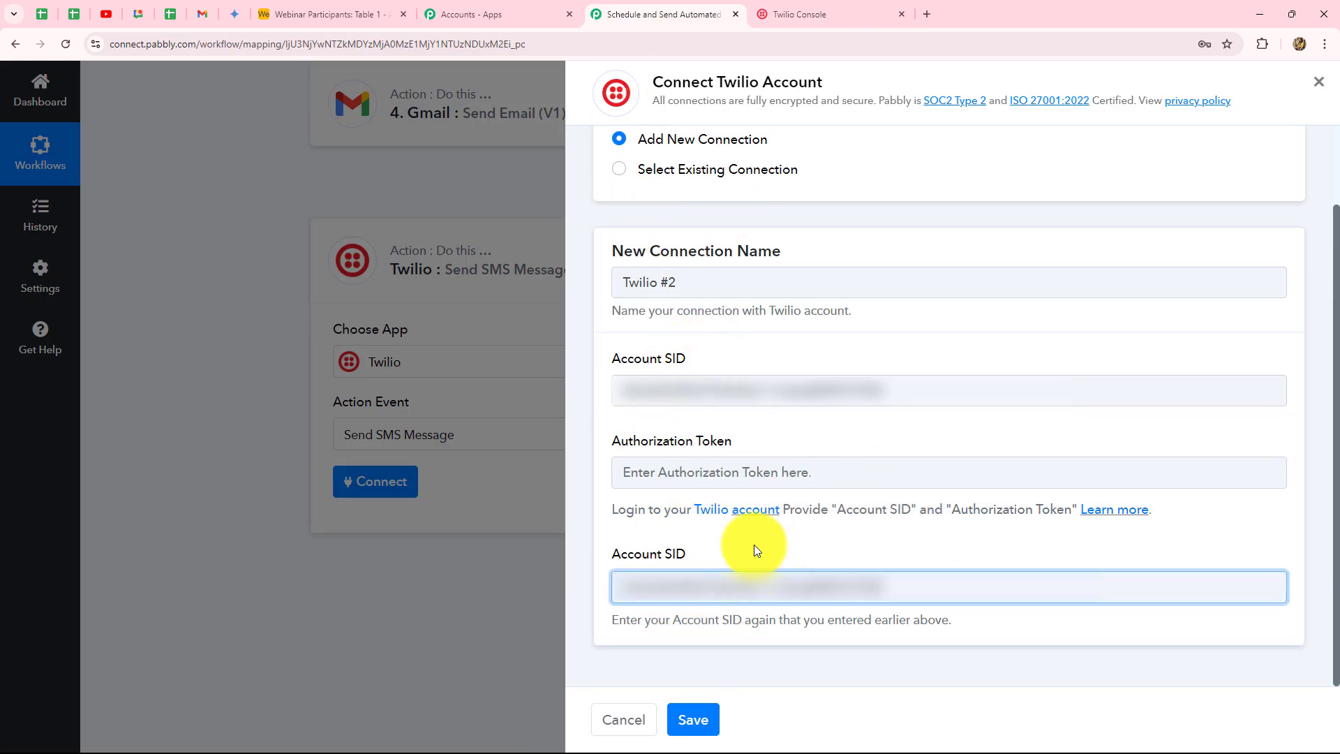
Copy the Auth Token from the Twilio Console, paste it into the connection's Authorization Token field, and save the connection.
left_click(796, 14)
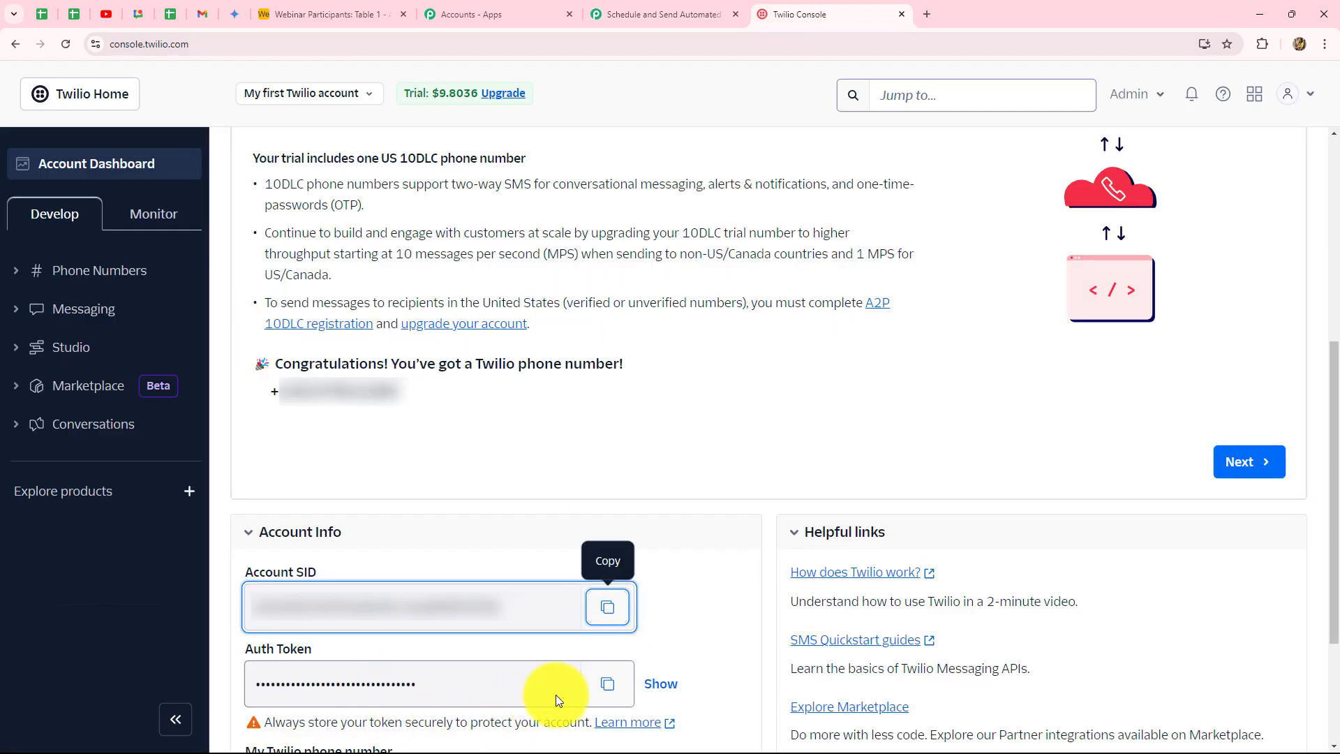
left_click(608, 684)
left_click(662, 14)
left_click(644, 472)
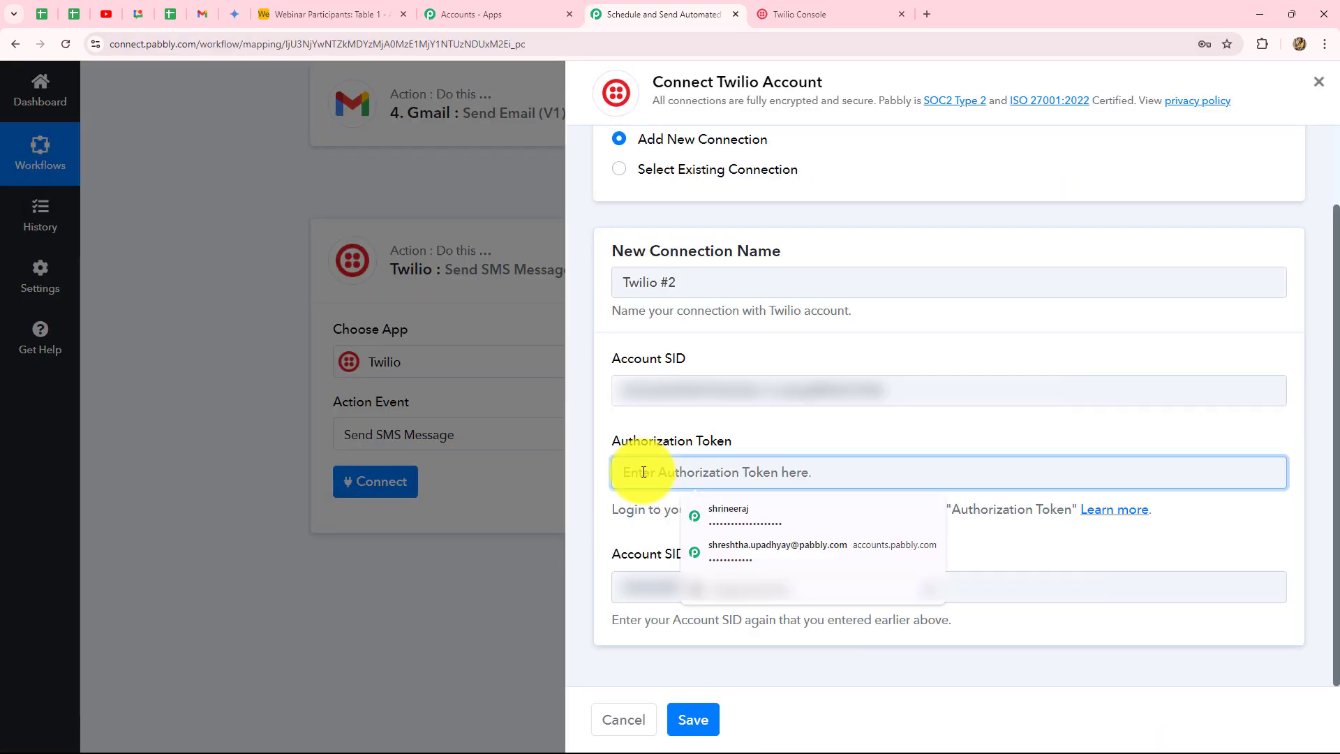
key("ctrl+v")
left_click(848, 429)
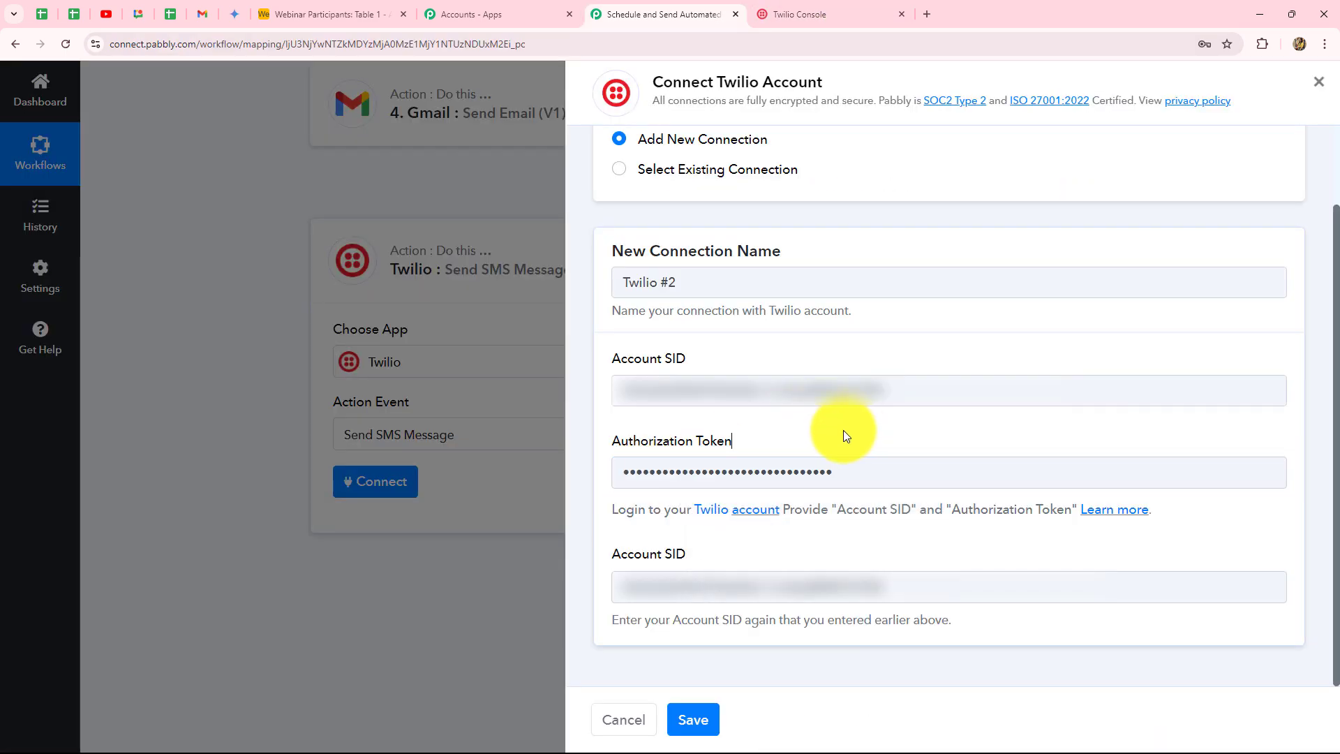
left_click(683, 729)
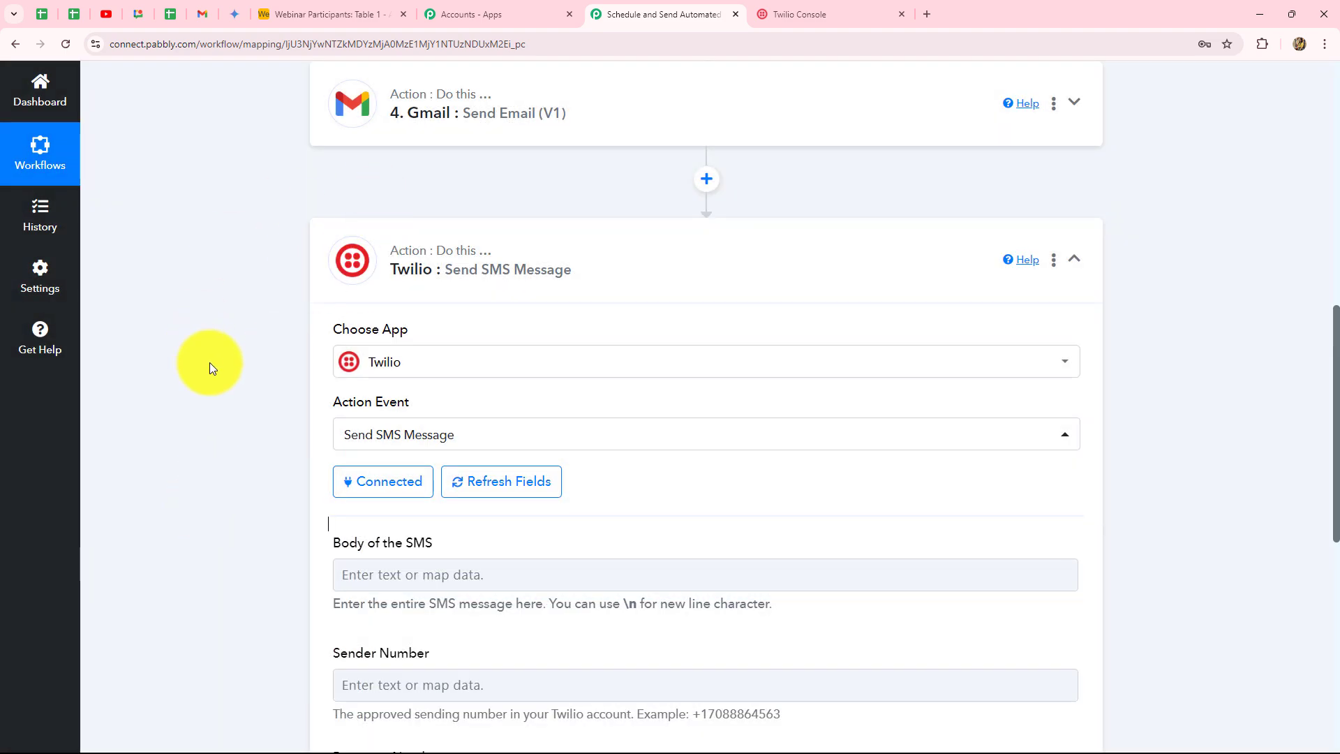
Copy the Twilio phone number from the Twilio Console and paste it as the SMS step's Sender Number.
scroll(210, 364, "down", 5)
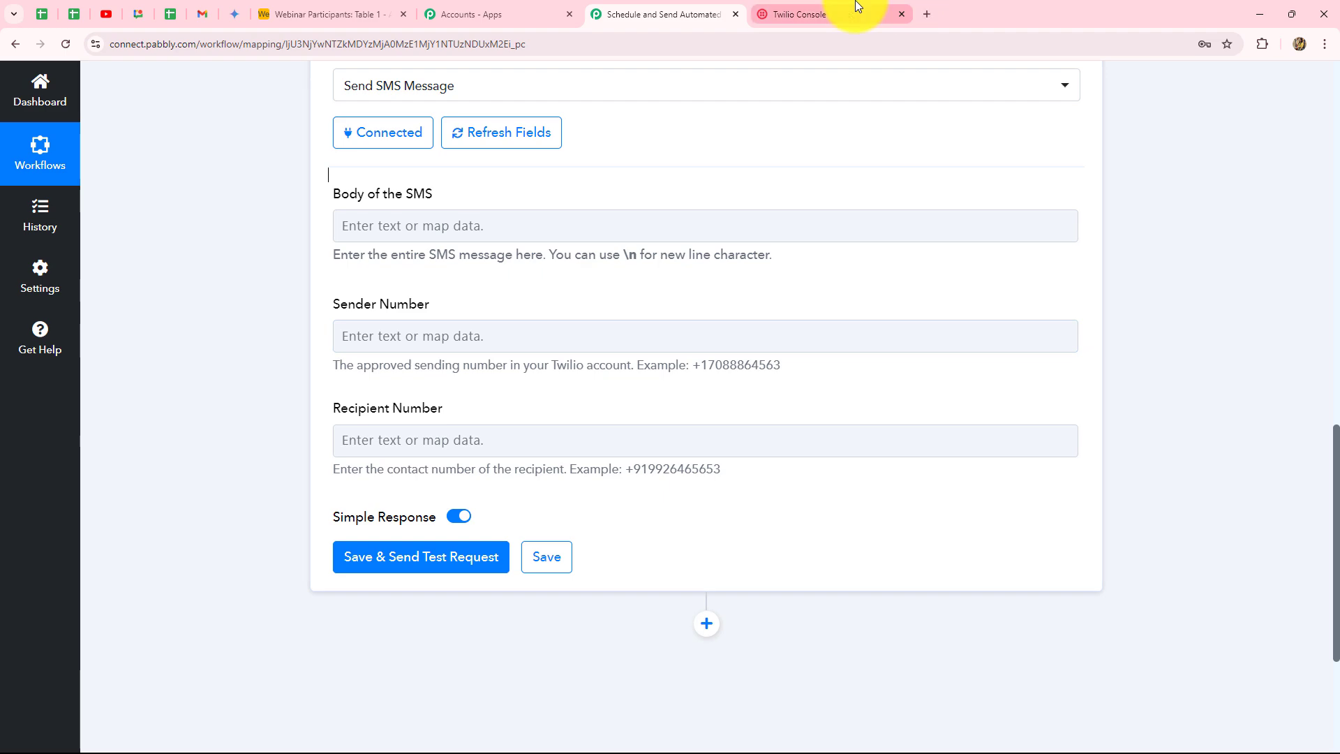
left_click(809, 14)
scroll(490, 500, "down", 3)
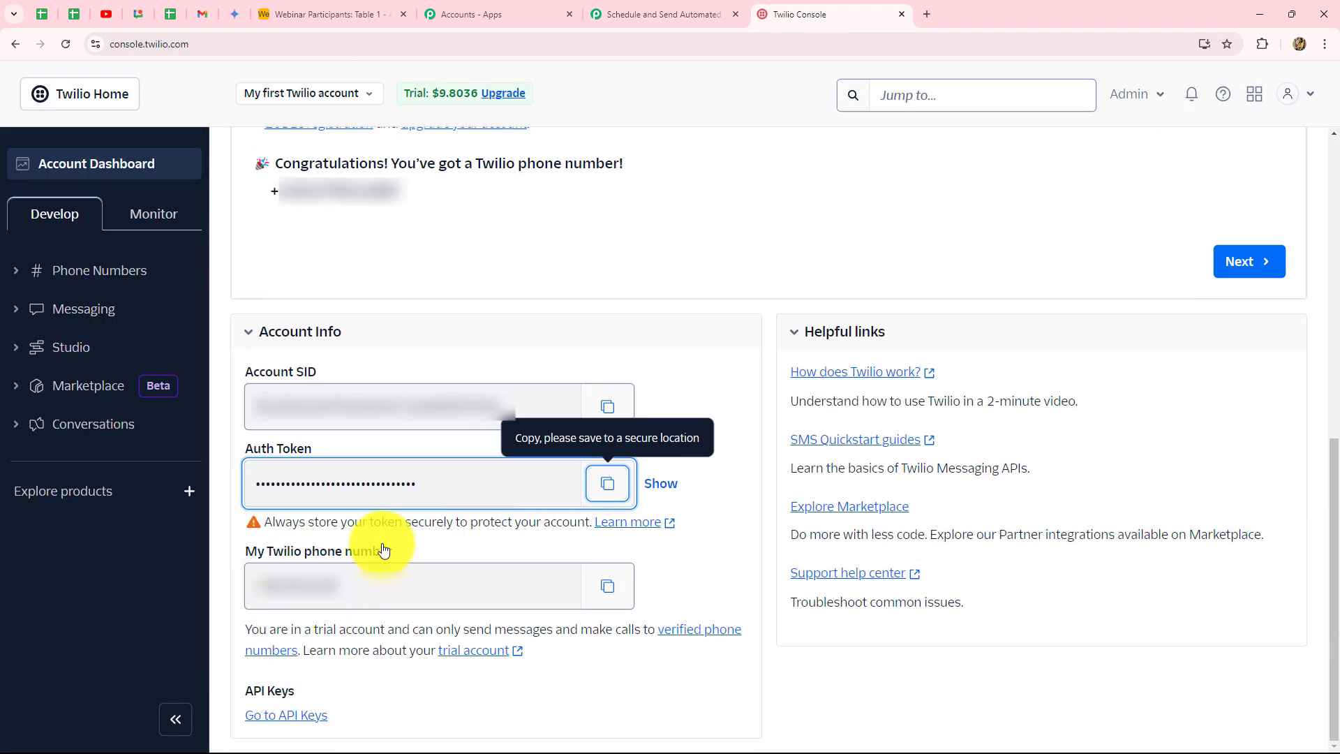
left_click(607, 586)
left_click(659, 14)
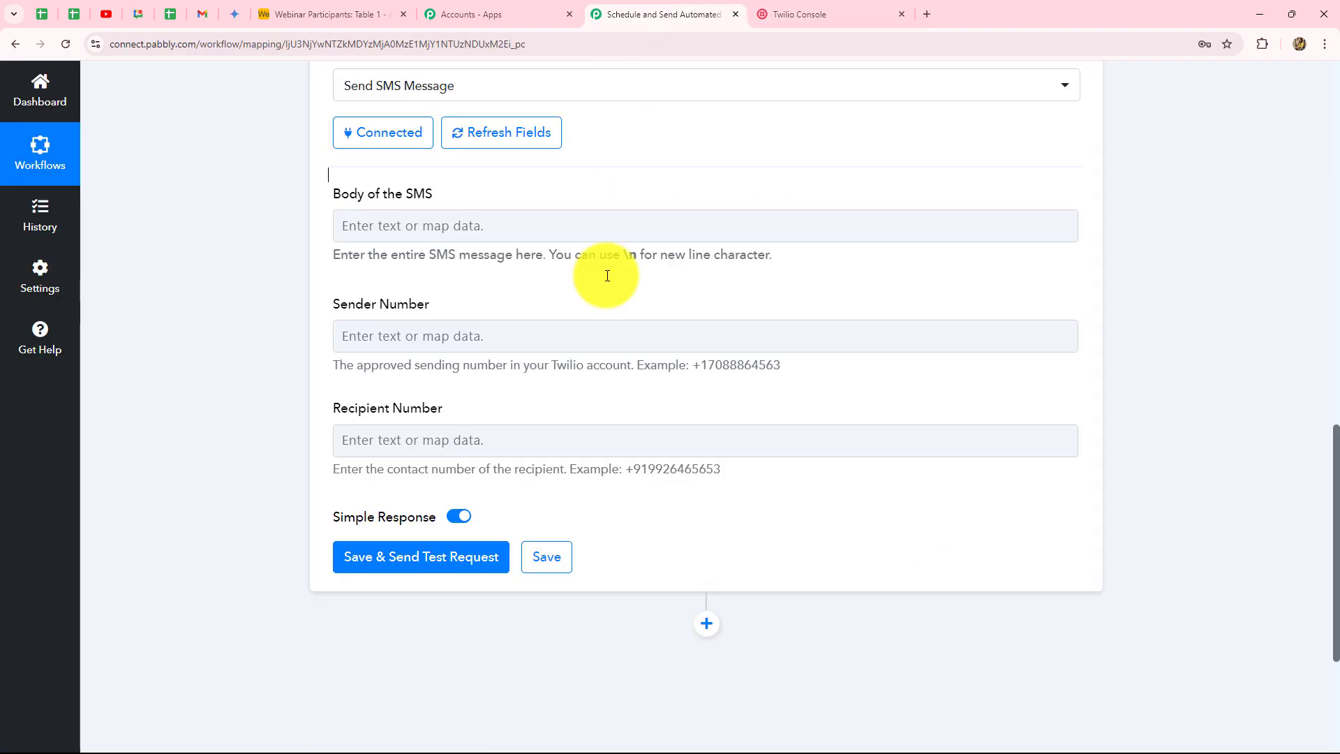
left_click(493, 328)
key("ctrl+v")
left_click(285, 379)
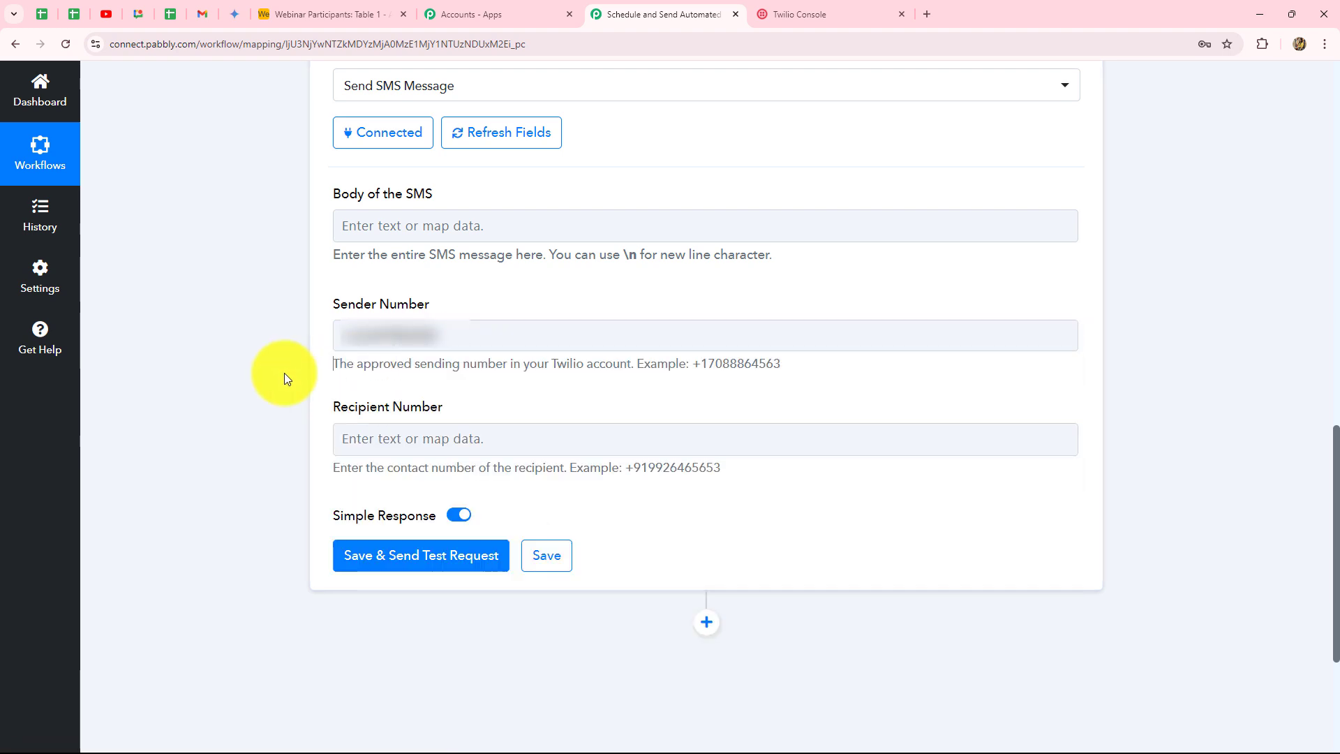
Compose the SMS body as "Dear," plus the Iterator's Fields Name, followed by the Java webinar reminder for 19th September 2024 at 6:00 P.M (IST).
left_click(384, 227)
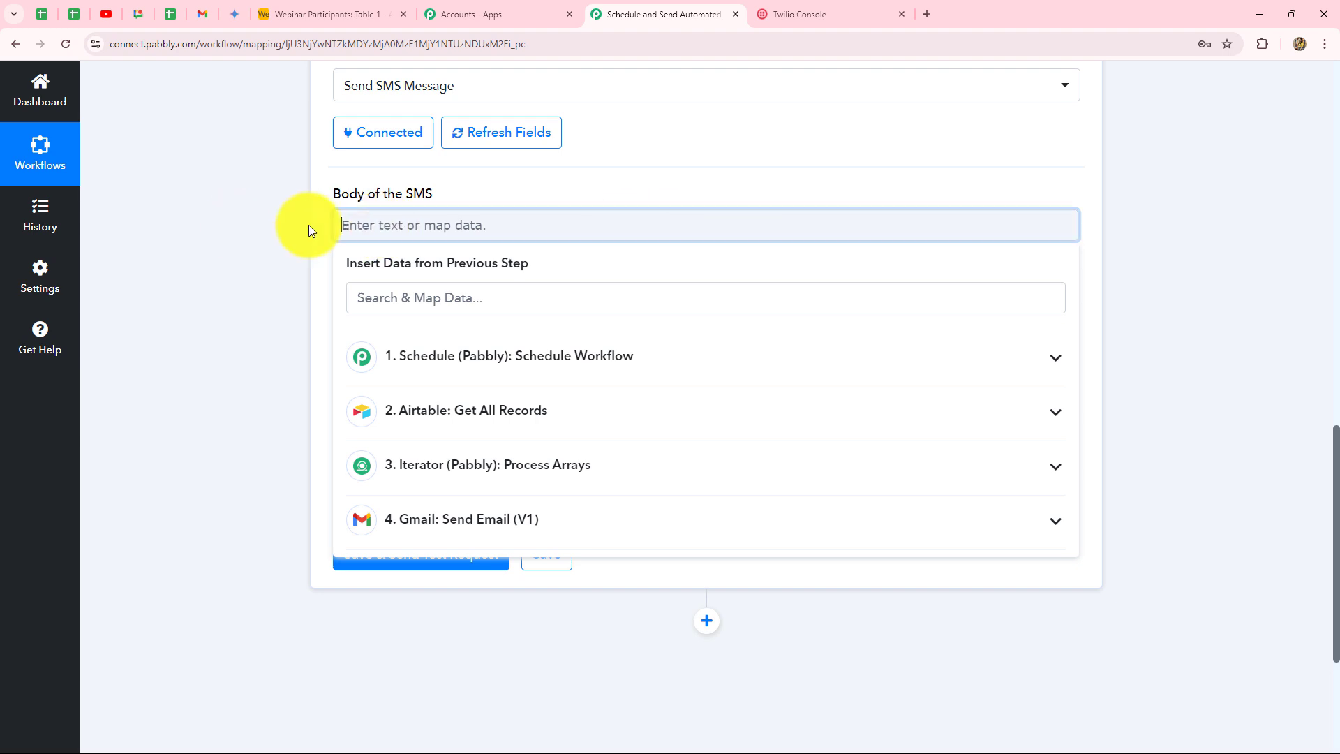
type("Dear,")
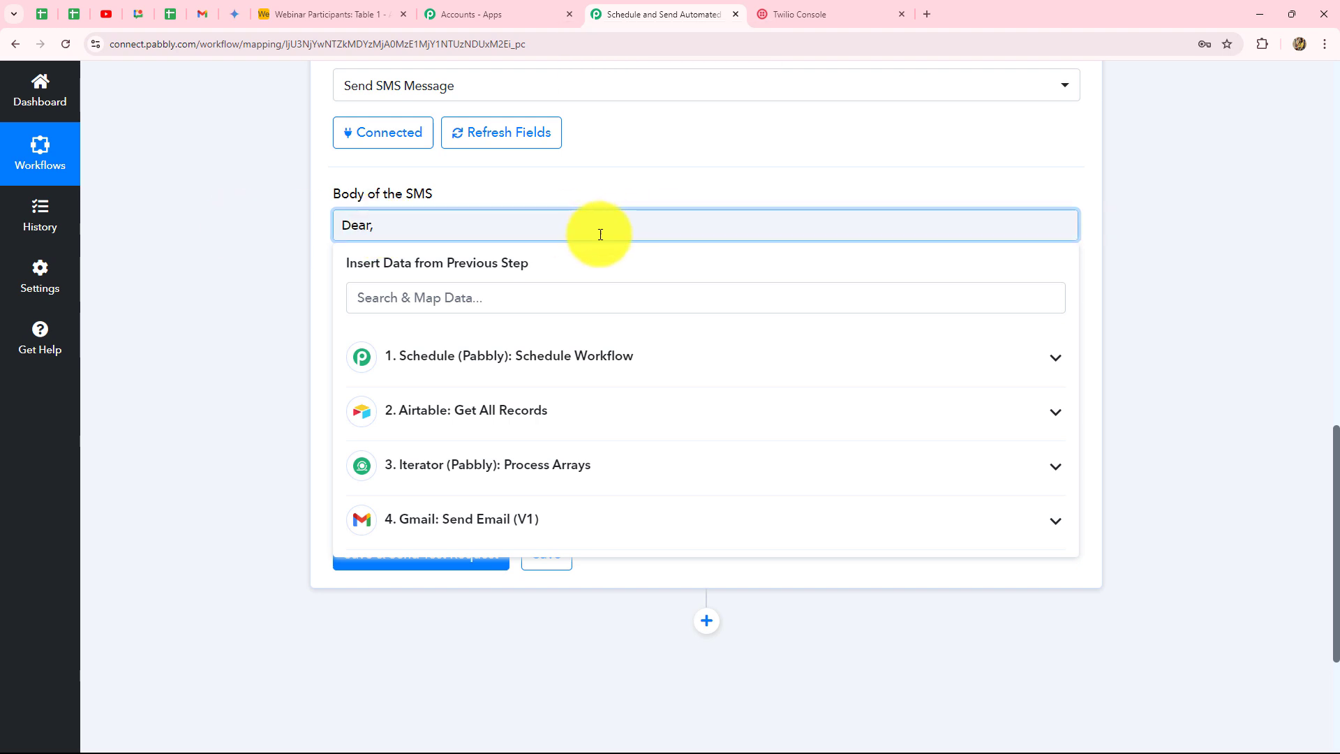
left_click(476, 466)
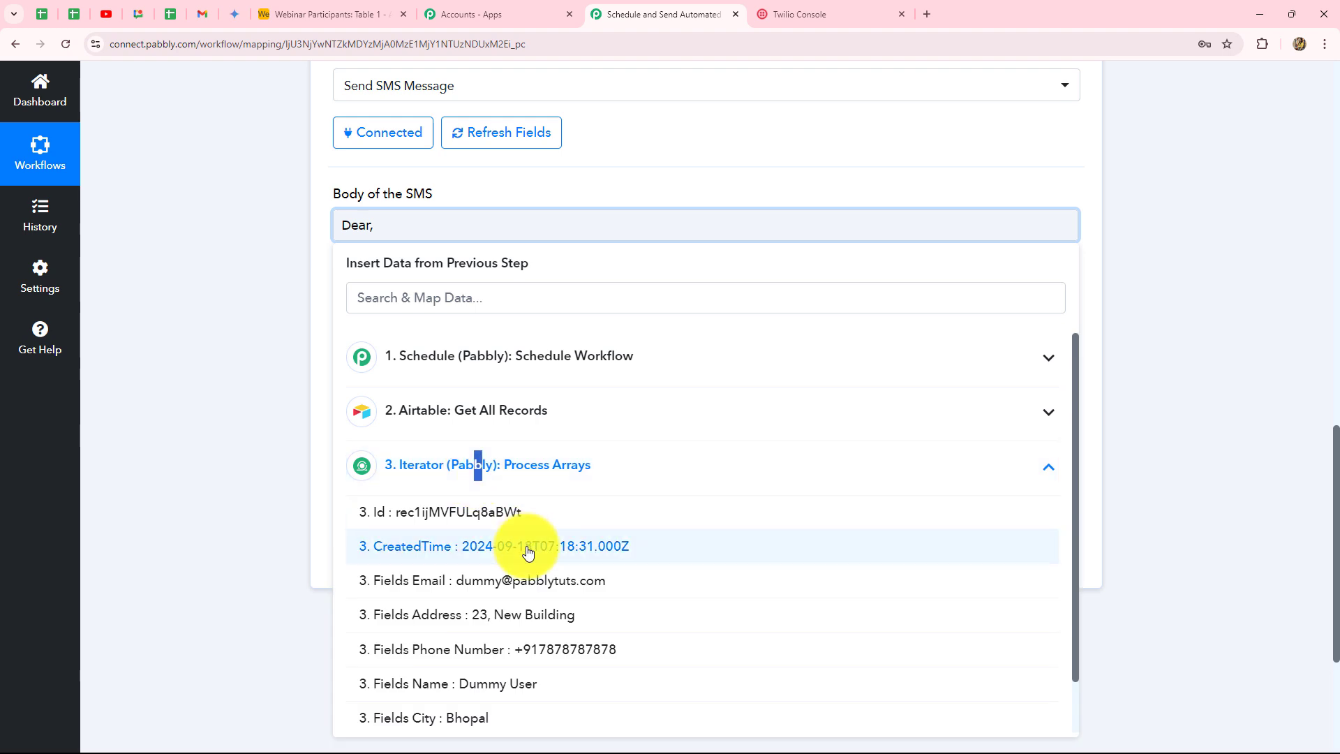
left_click(488, 684)
key("Return")
left_click(191, 357)
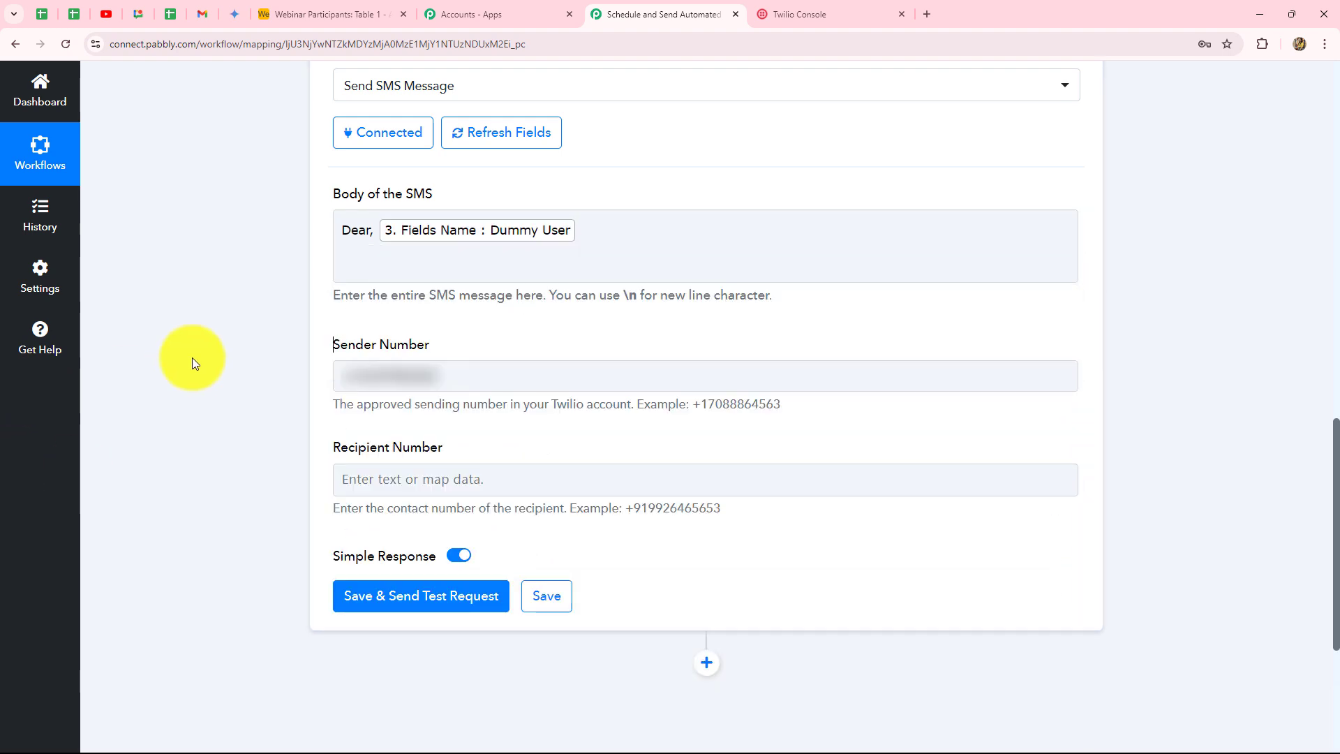
left_click(357, 269)
key("ctrl+v")
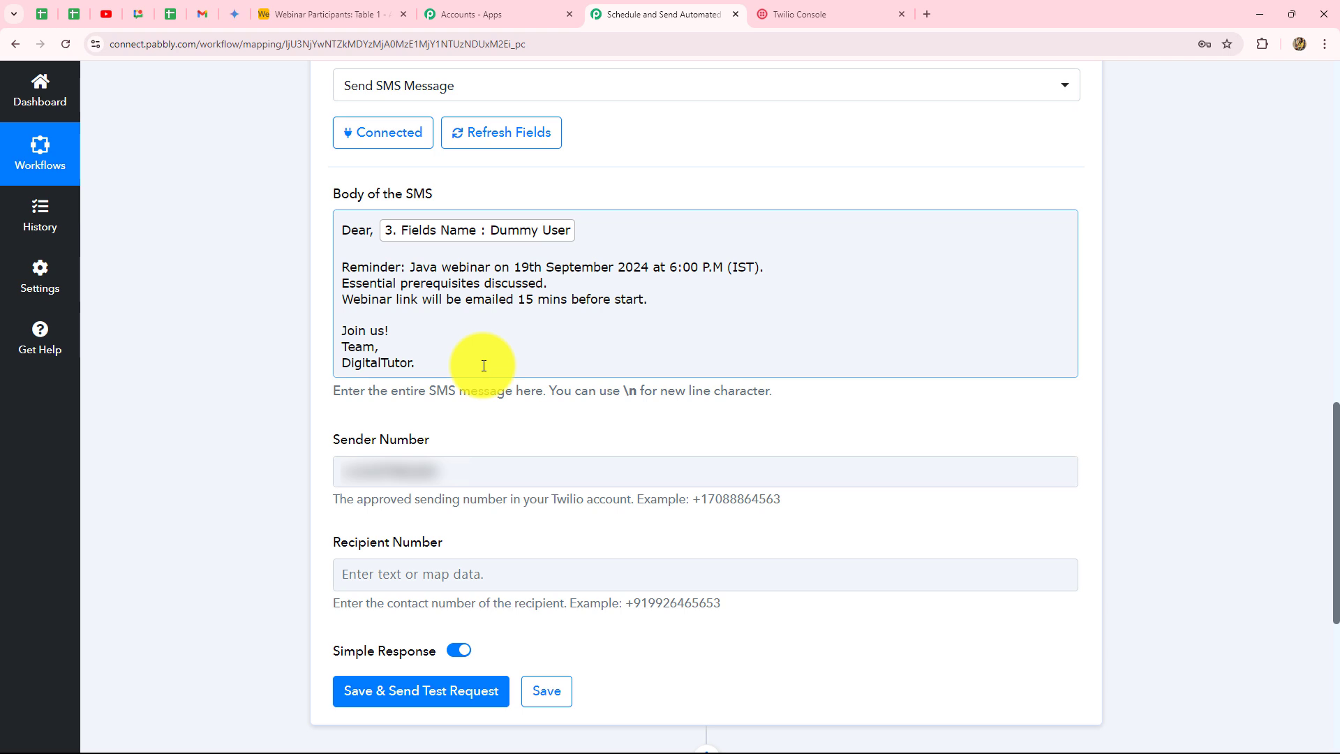
Map the Recipient Number to the Iterator's Fields Phone Number, then save the Twilio step and send a test request.
scroll(483, 366, "down", 6)
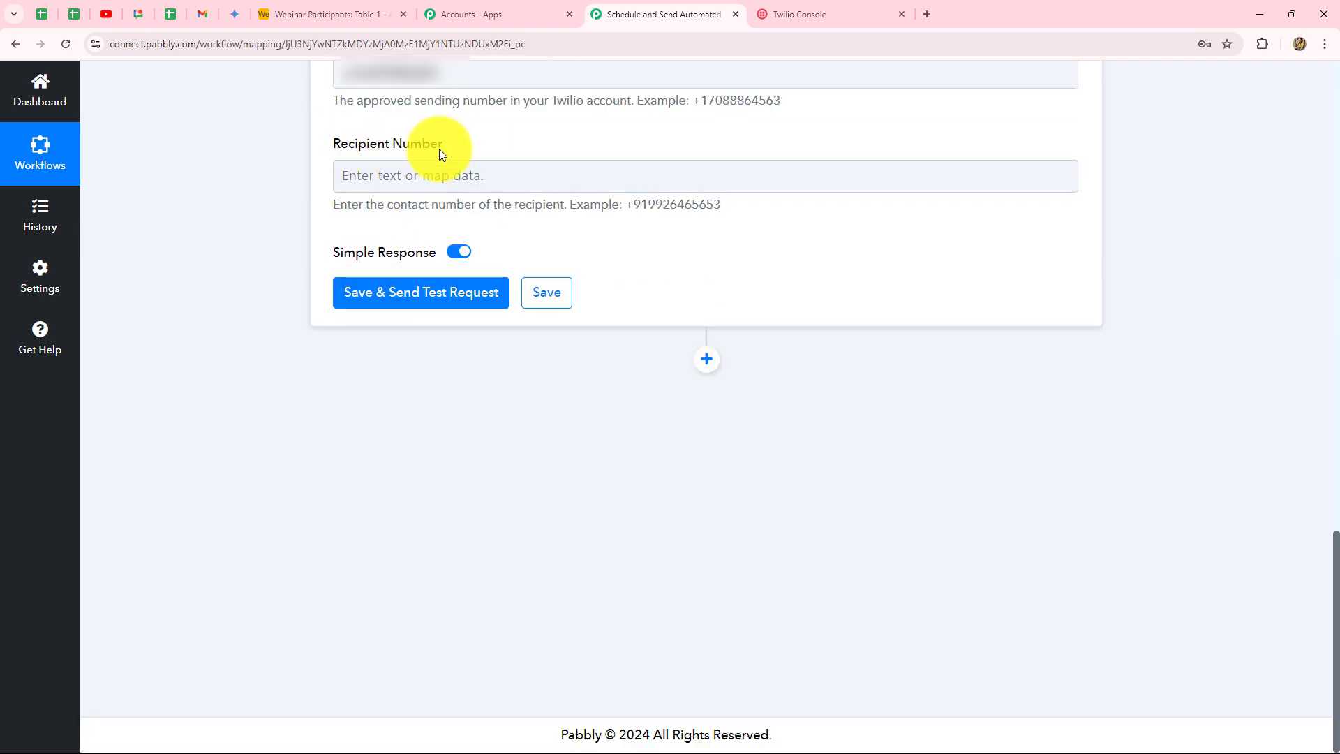
left_click(465, 181)
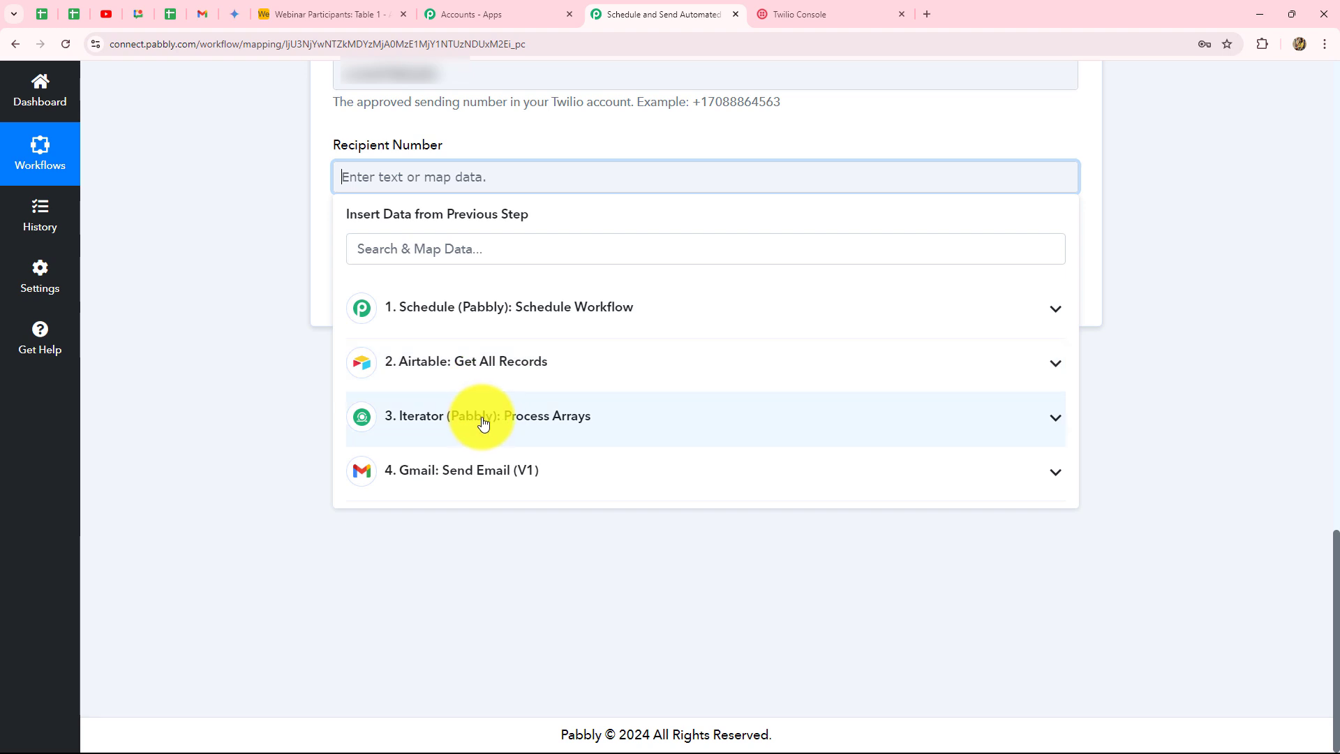
left_click(515, 425)
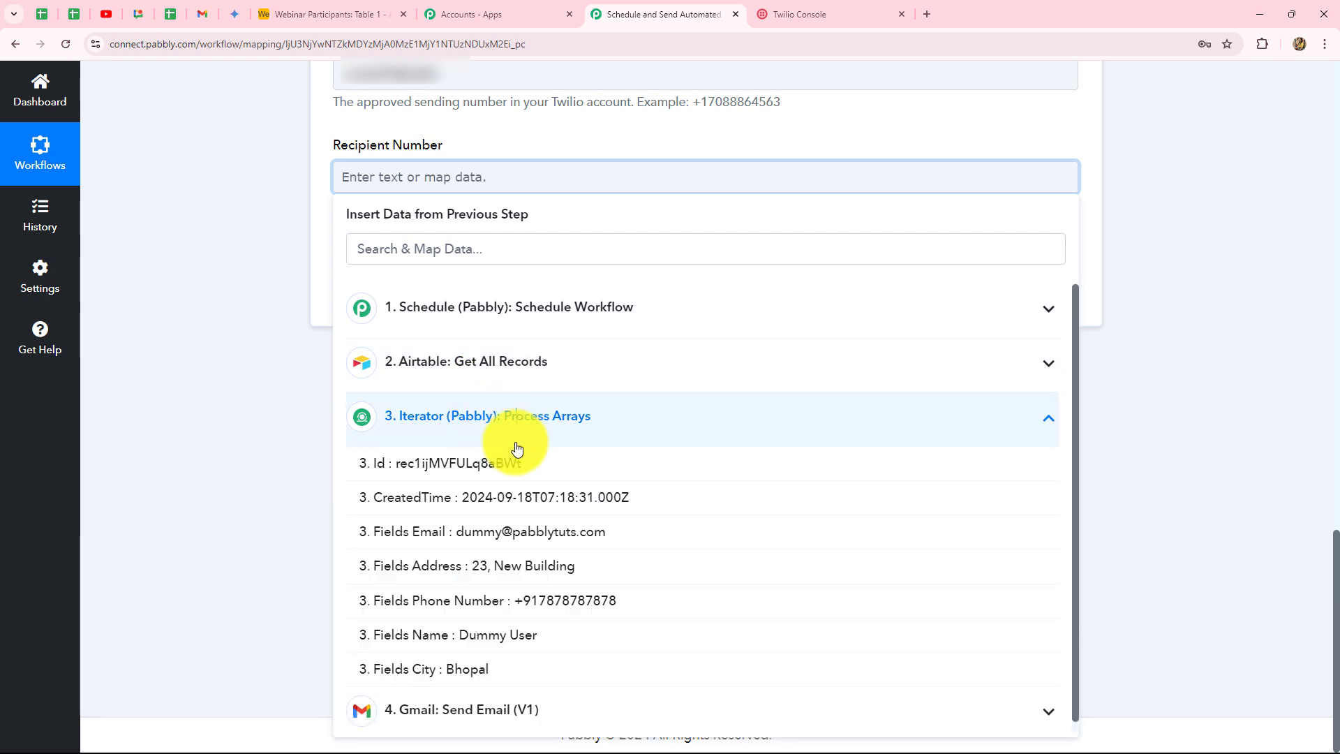
left_click(539, 600)
left_click(273, 359)
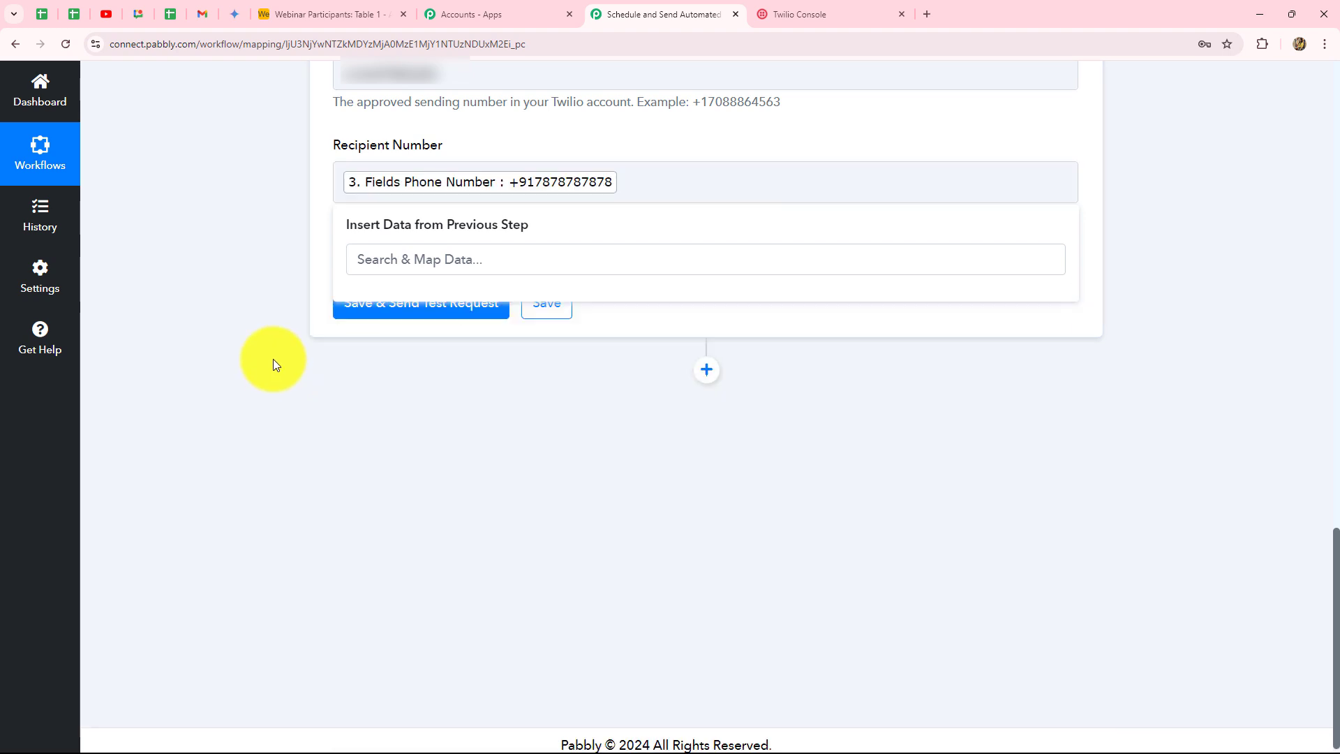
left_click(381, 307)
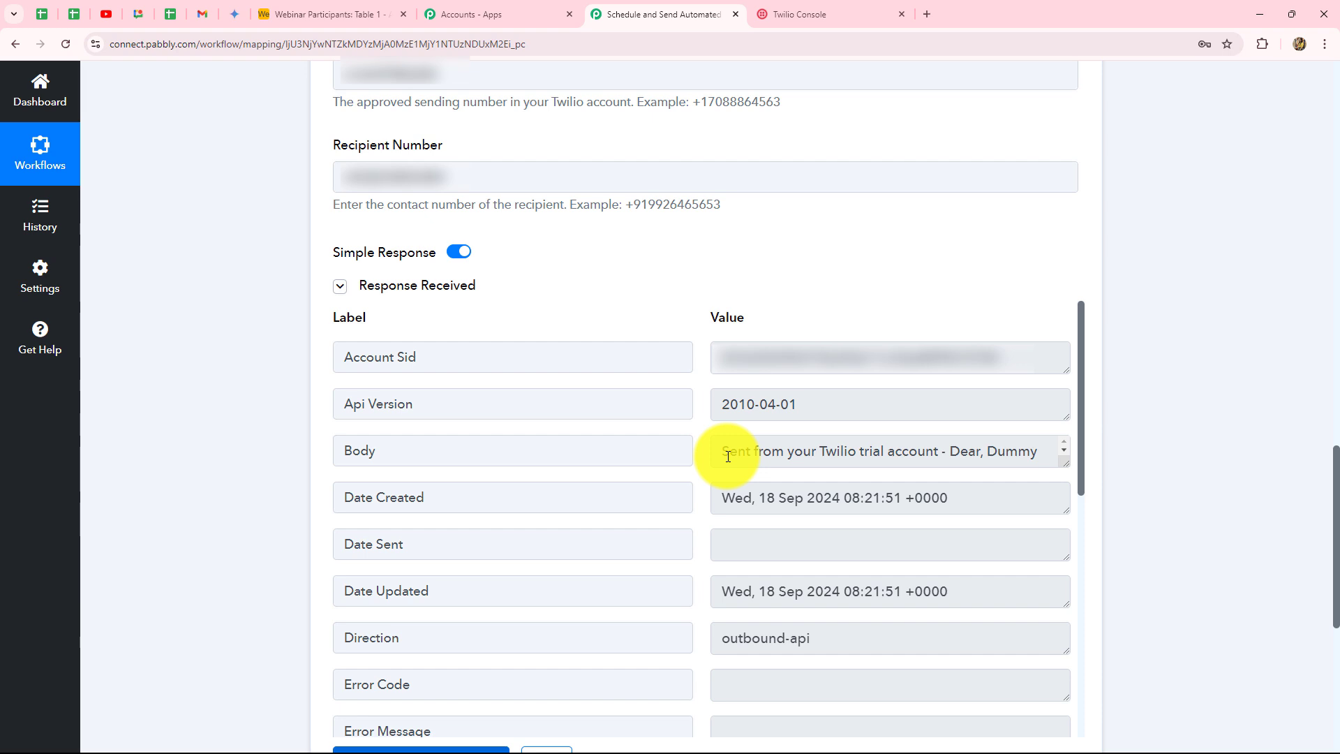
Check the Body value in the test response and compare it with the screenshot of the received SMS.
left_click_drag(722, 450, 948, 450)
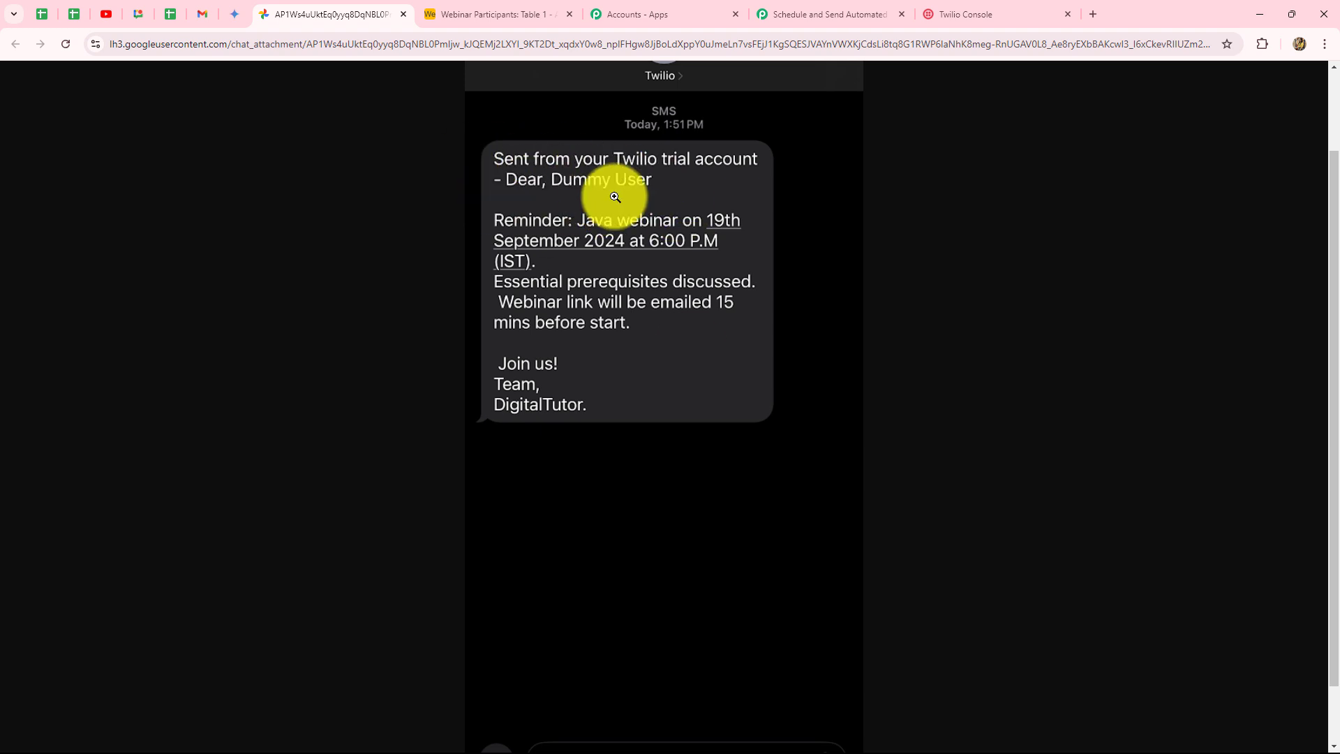
left_click(786, 13)
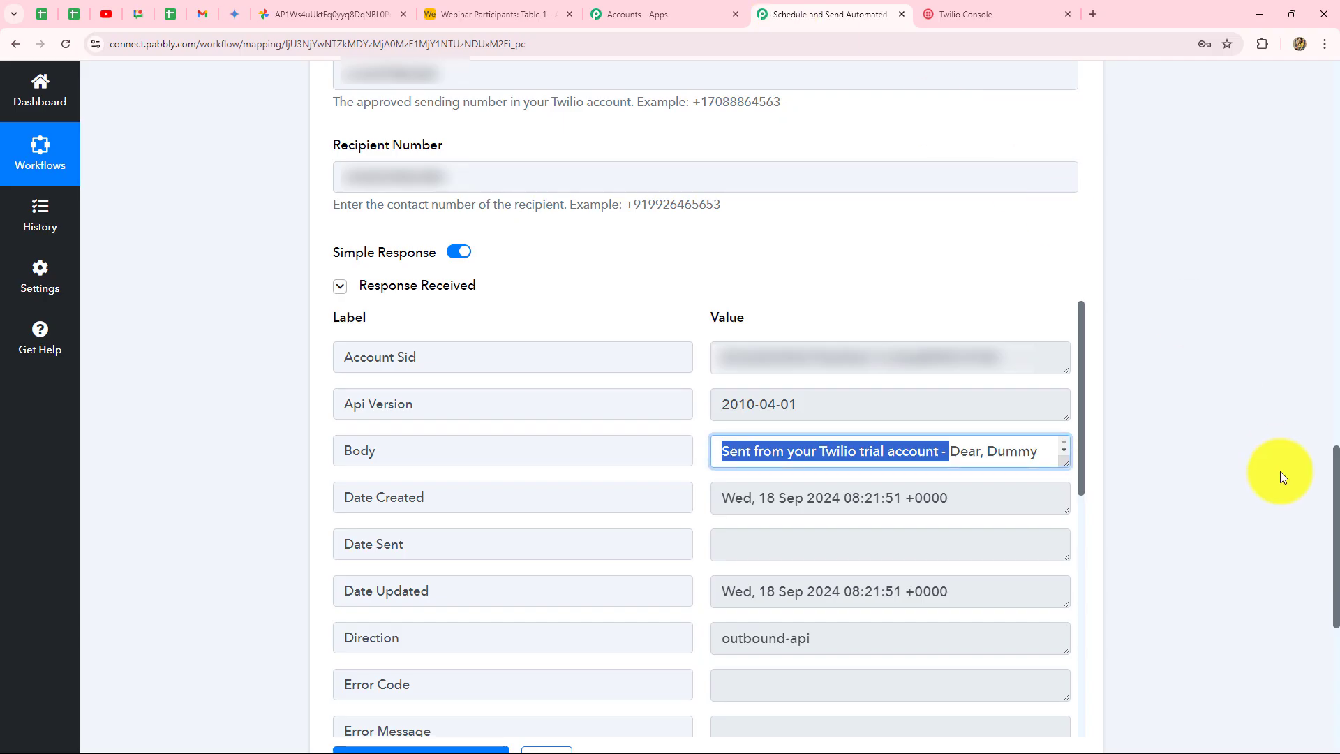
Collapse the Twilio step and save the connection credentials in the browser's password prompt.
scroll(1284, 481, "up", 5)
scroll(1292, 492, "up", 10)
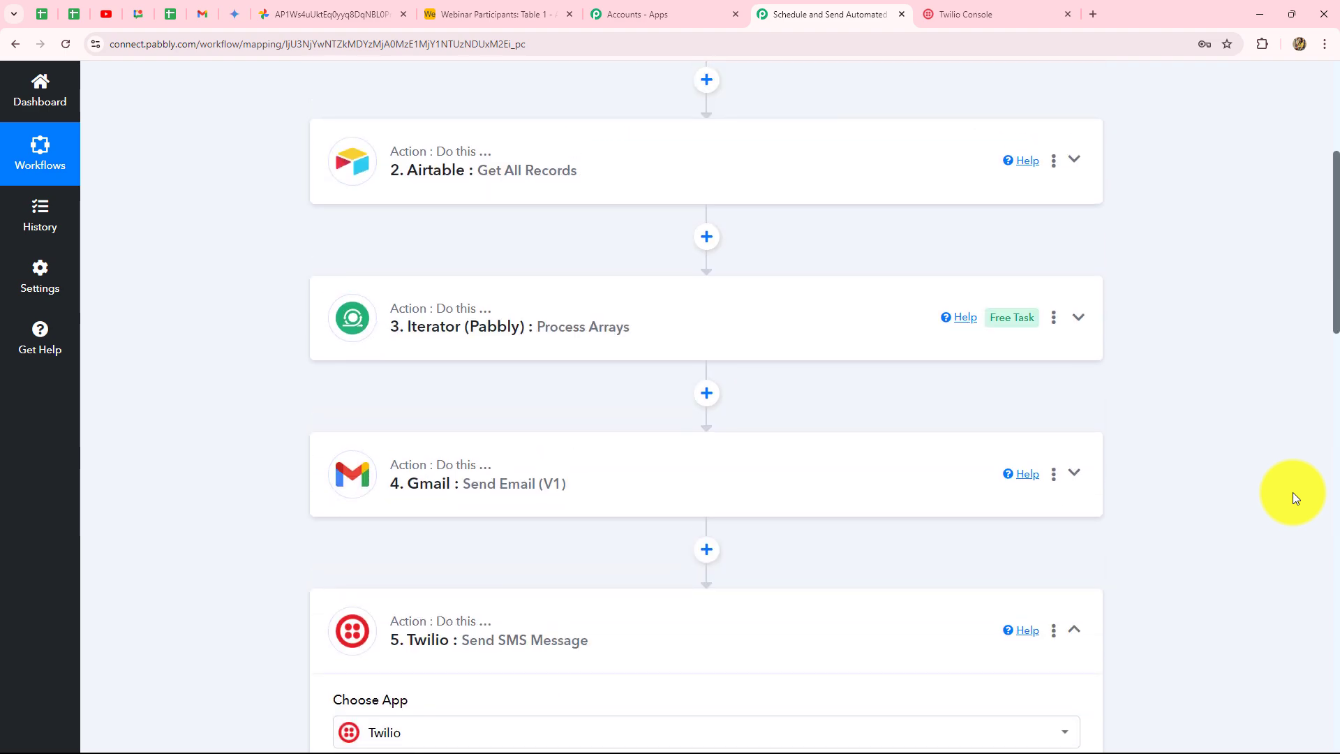
left_click(1073, 631)
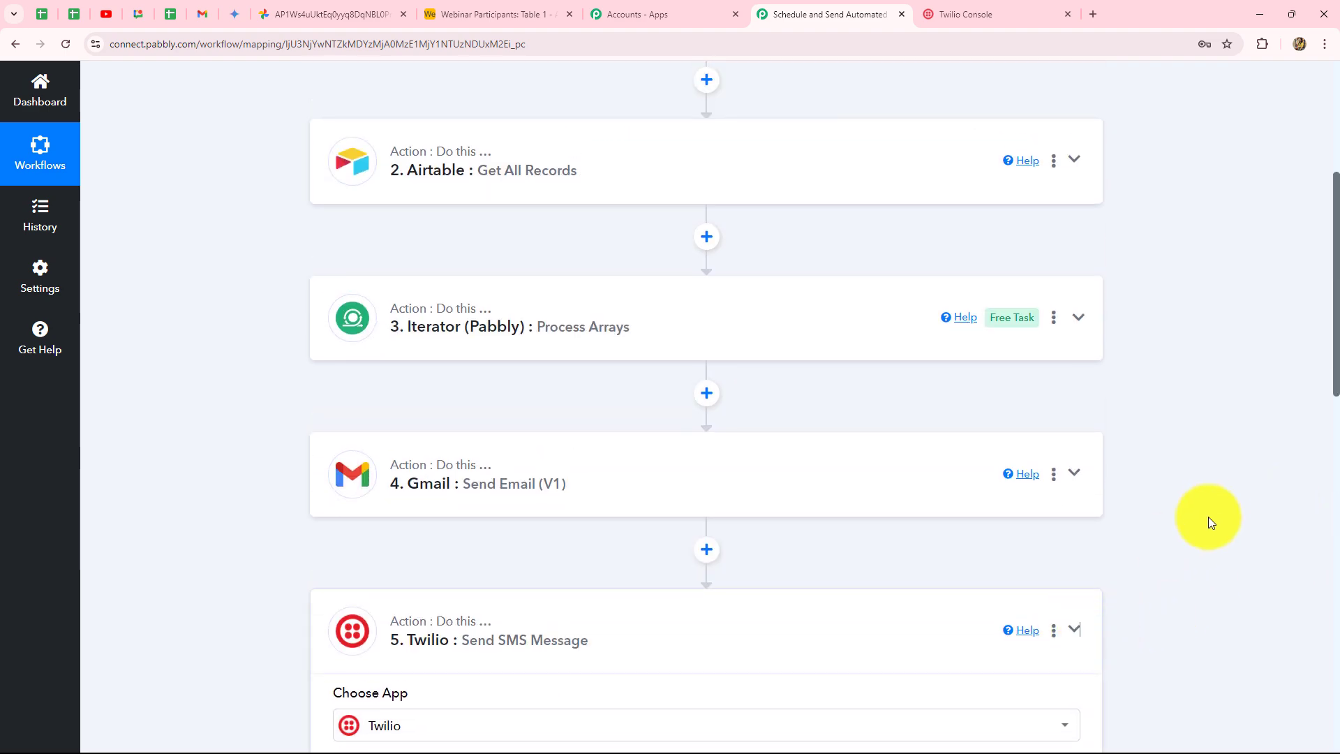
scroll(1222, 460, "up", 5)
left_click(1153, 265)
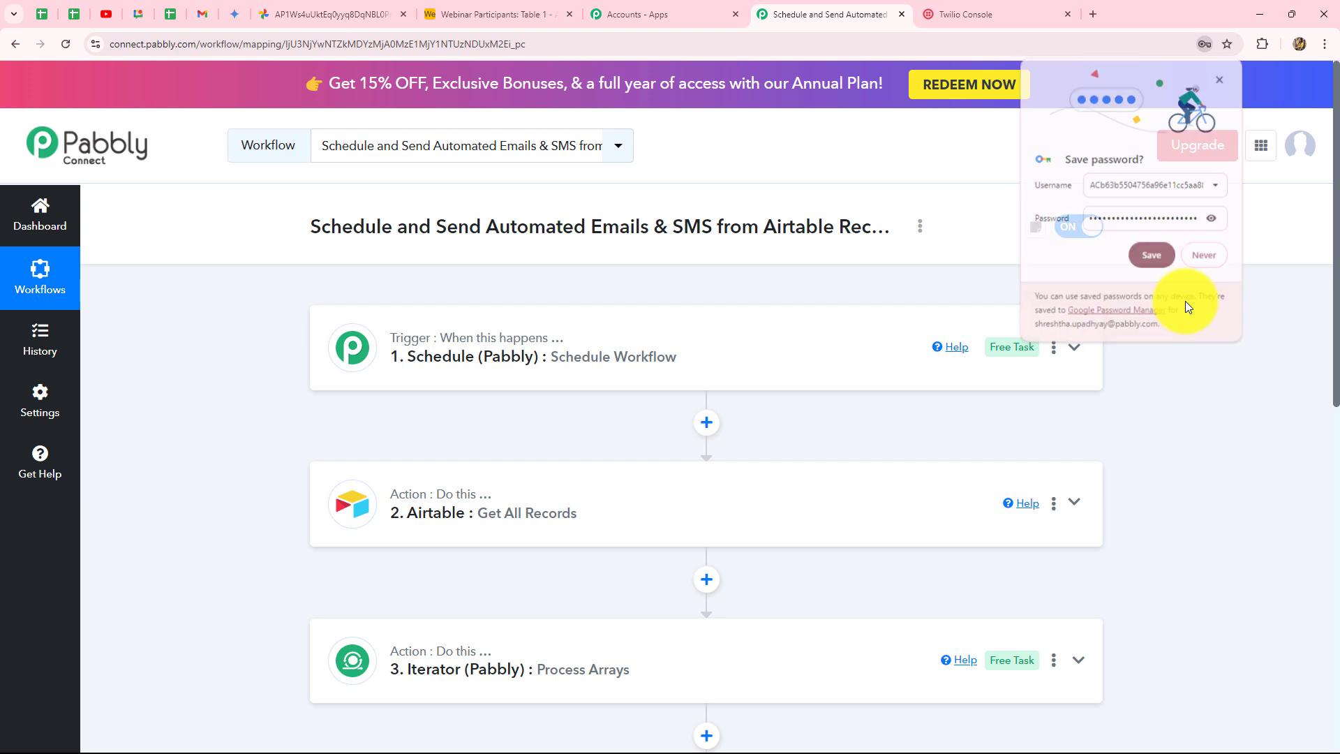
Review the finished workflow from the Schedule trigger through the Airtable, Iterator, Gmail and Twilio steps.
scroll(1229, 471, "down", 2)
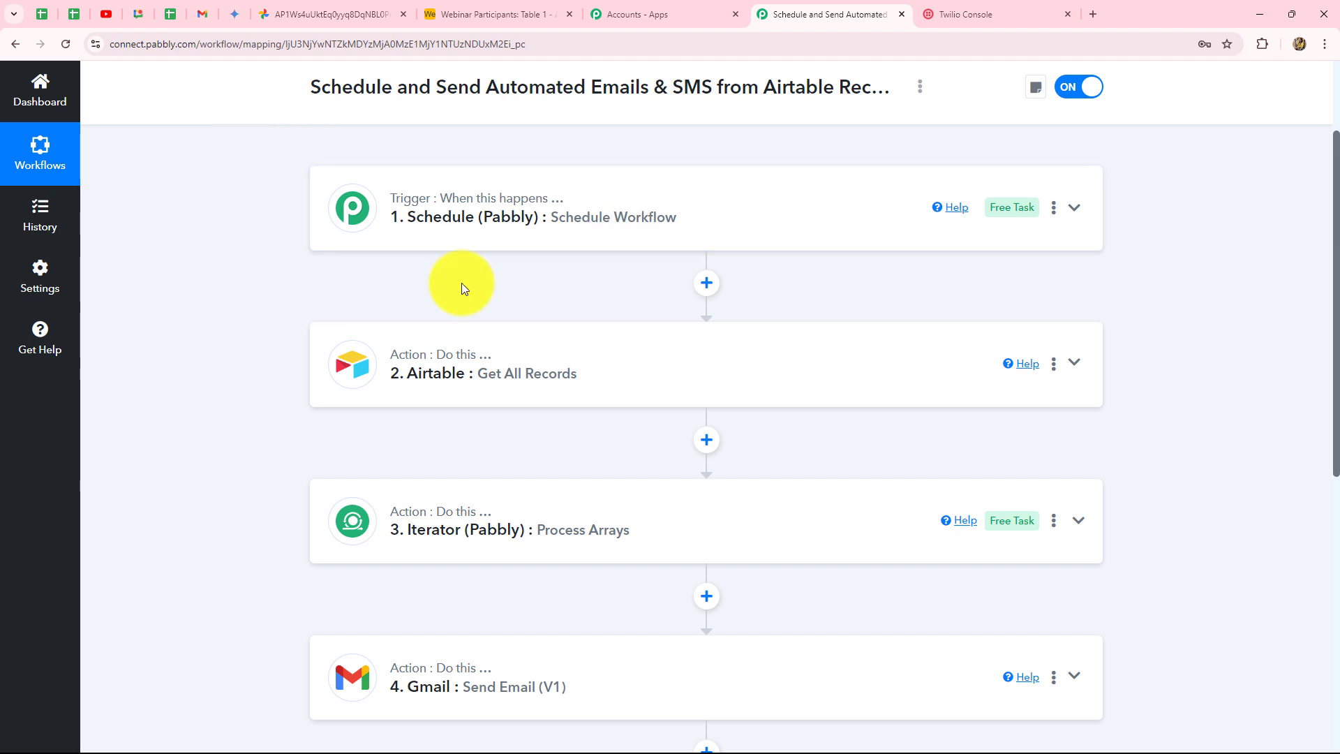
scroll(513, 250, "down", 2)
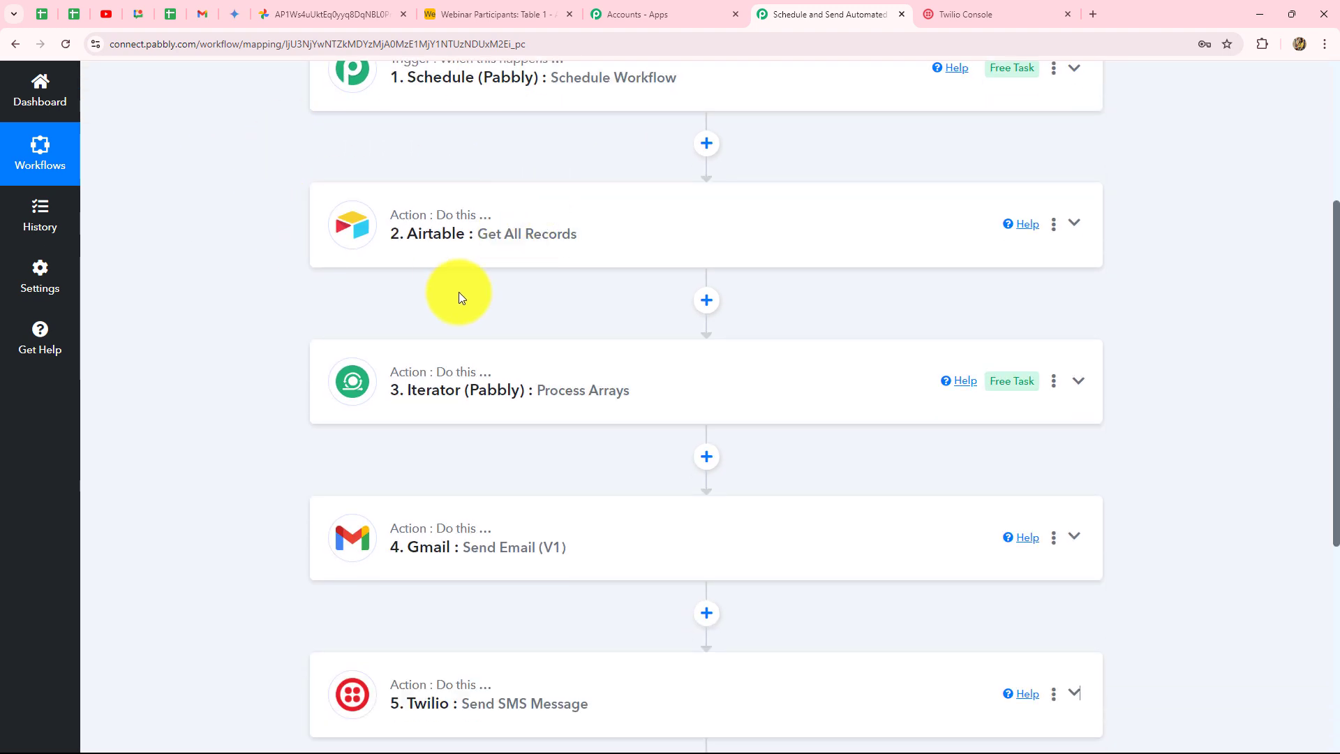
scroll(468, 243, "down", 1)
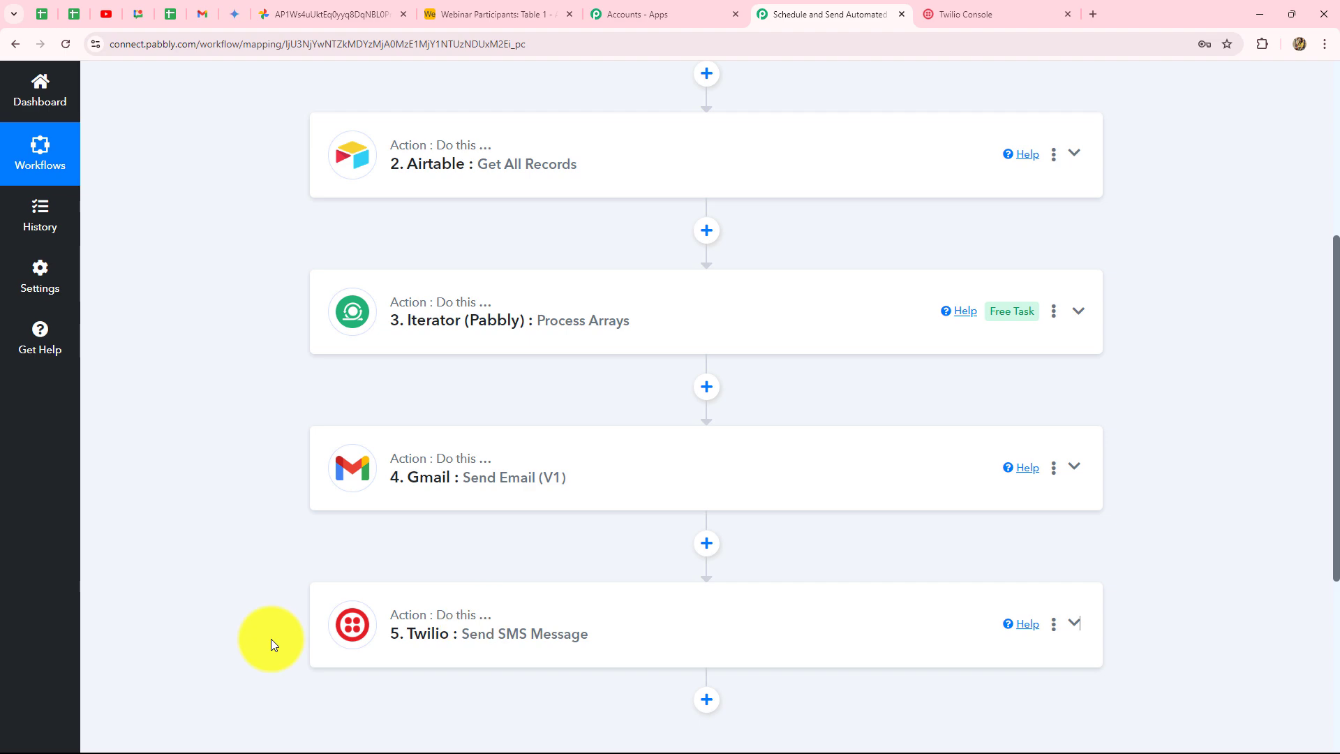
scroll(283, 602, "up", 5)
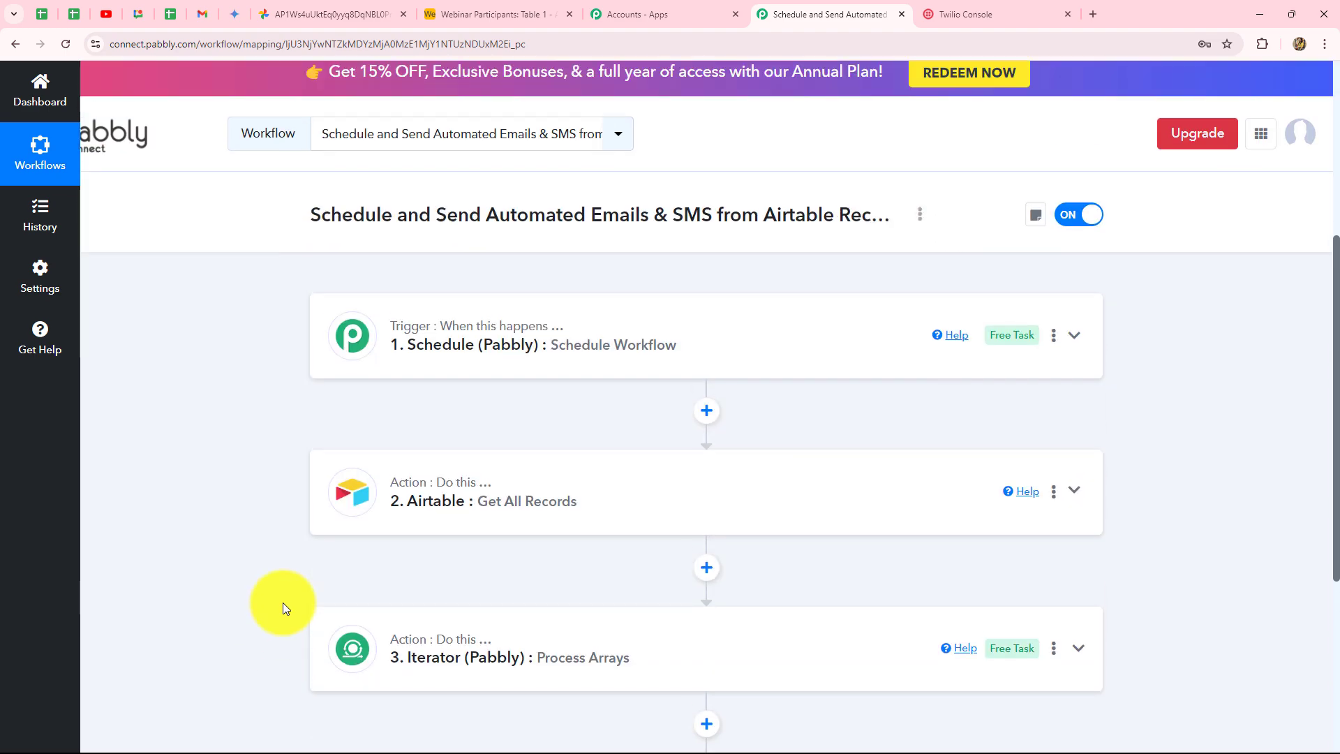
scroll(282, 602, "down", 5)
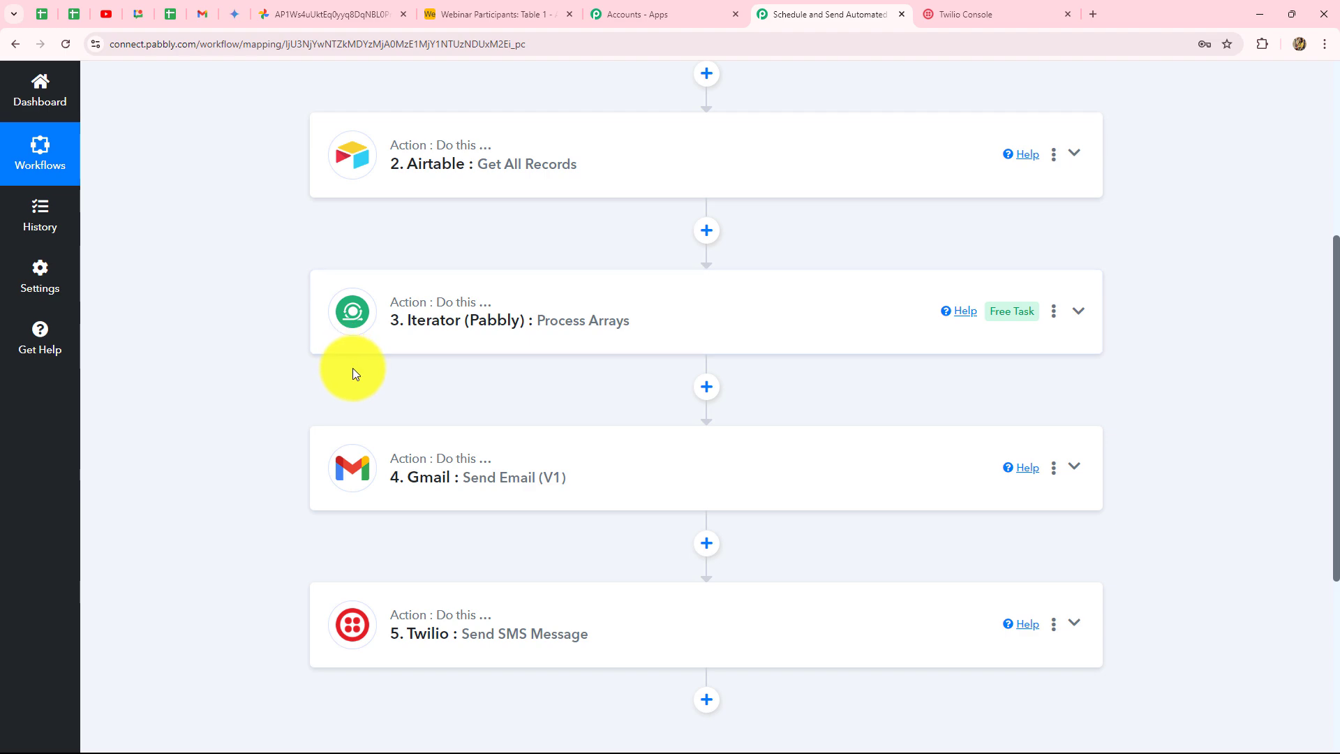
scroll(248, 387, "up", 4)
scroll(249, 387, "down", 4)
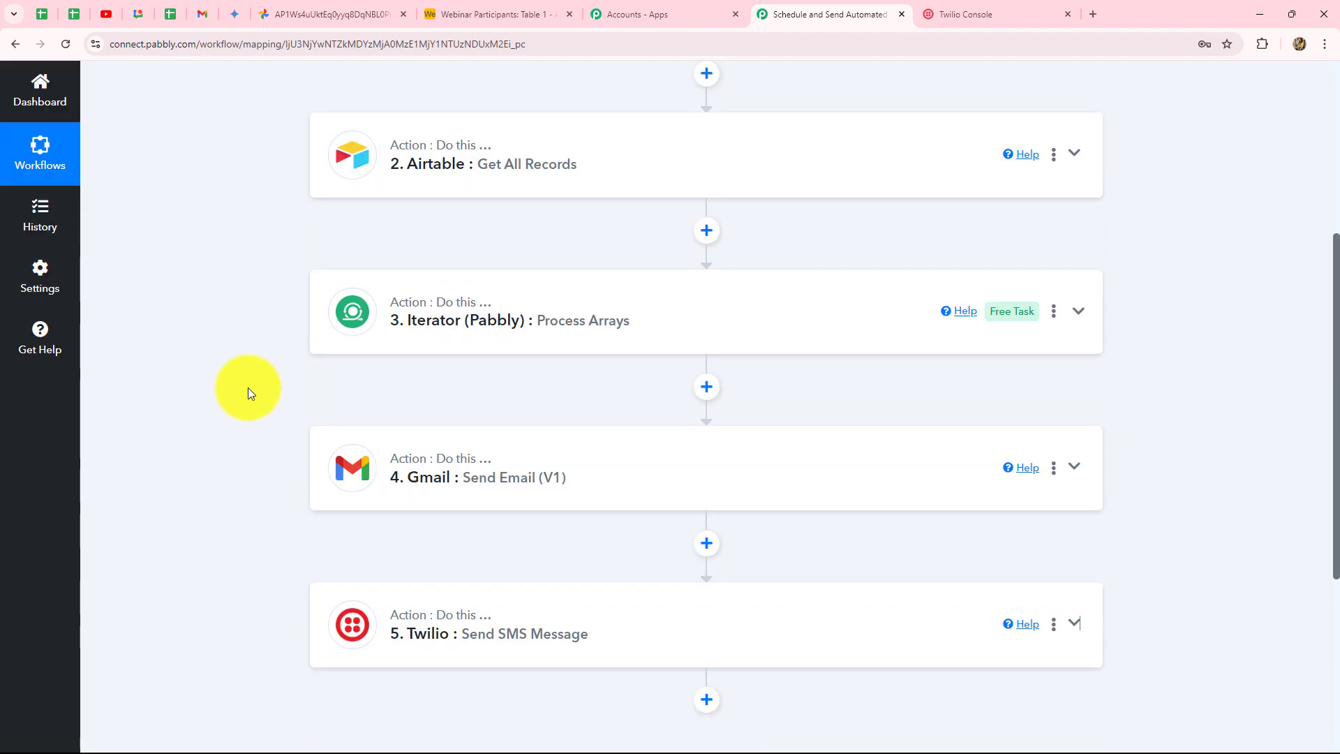